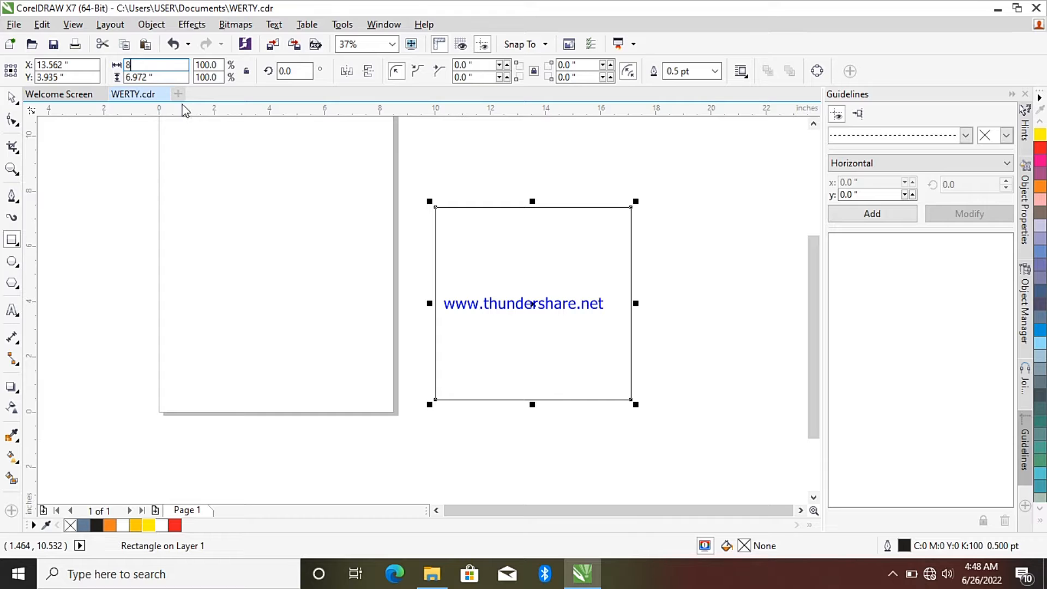
Set the selected square's width and height to 8 inches each
key("Tab")
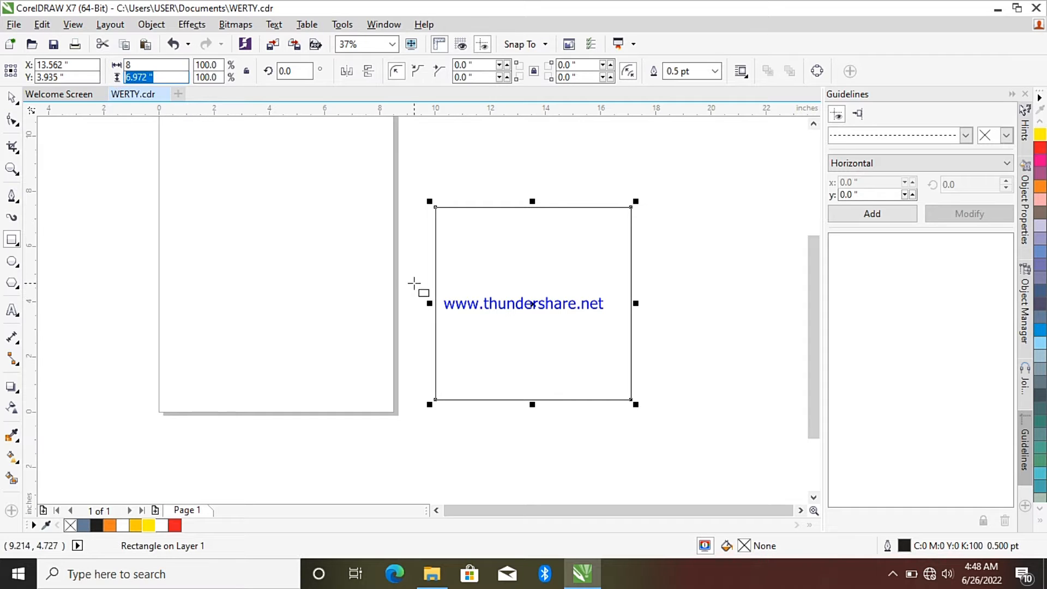
type("8")
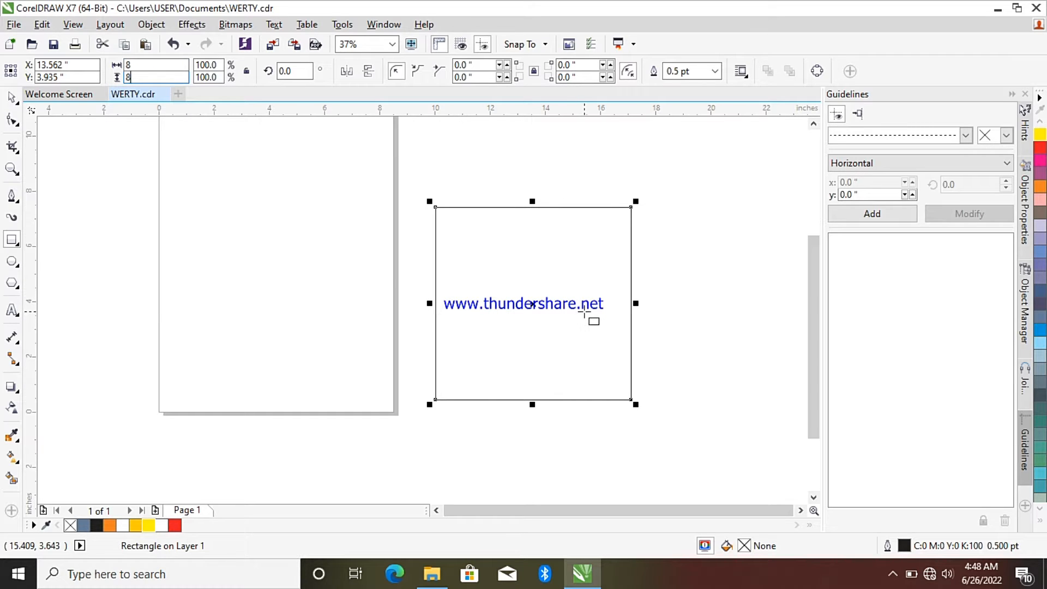
key("Return")
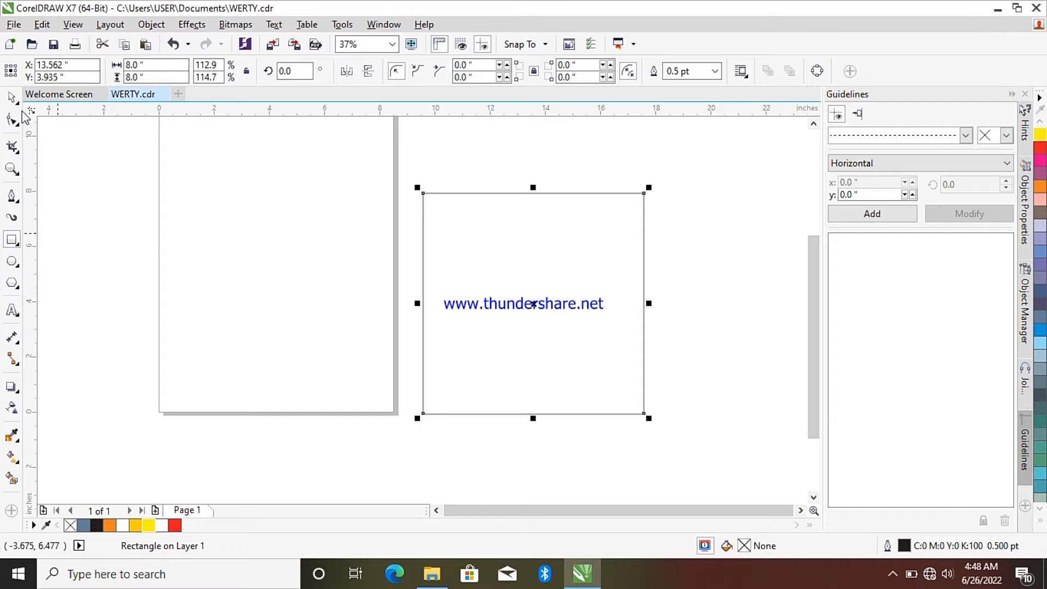
Create a smaller concentric copy of the square, about 5.86 inches on each side
left_click(12, 98)
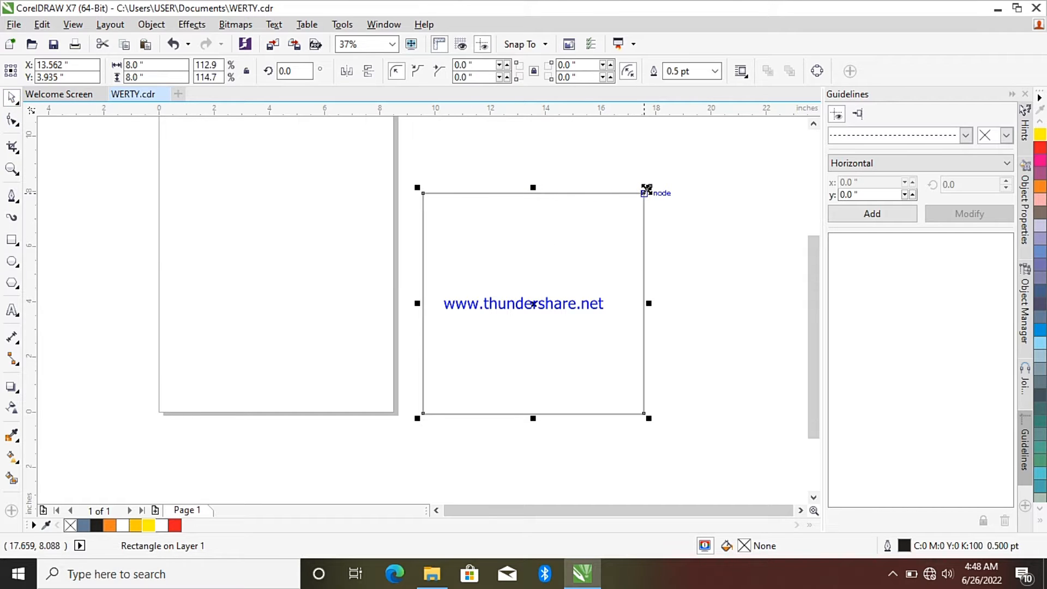
left_click_drag(646, 189, 634, 215)
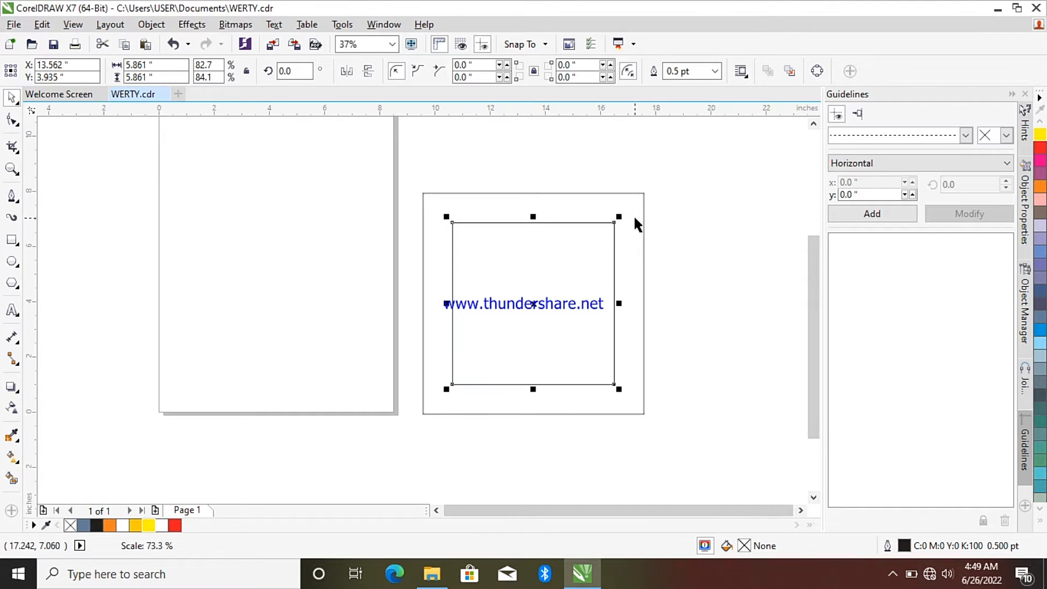
left_click(352, 170)
Select both squares and make a copy of them rotated to 315 degrees about their common centre
left_click_drag(397, 161, 717, 439)
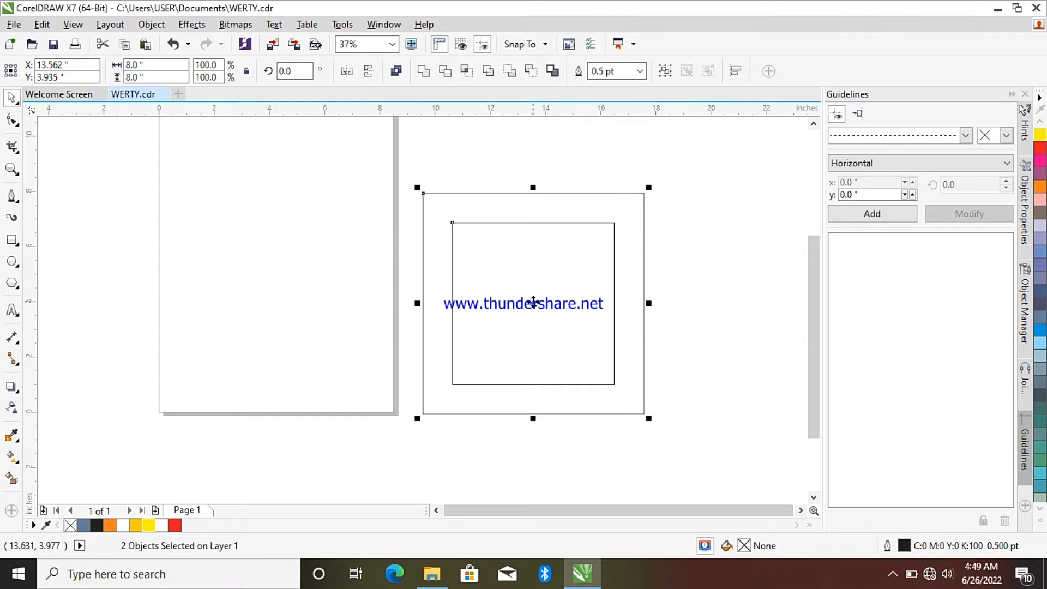
left_click(534, 301)
left_click_drag(648, 187, 684, 317)
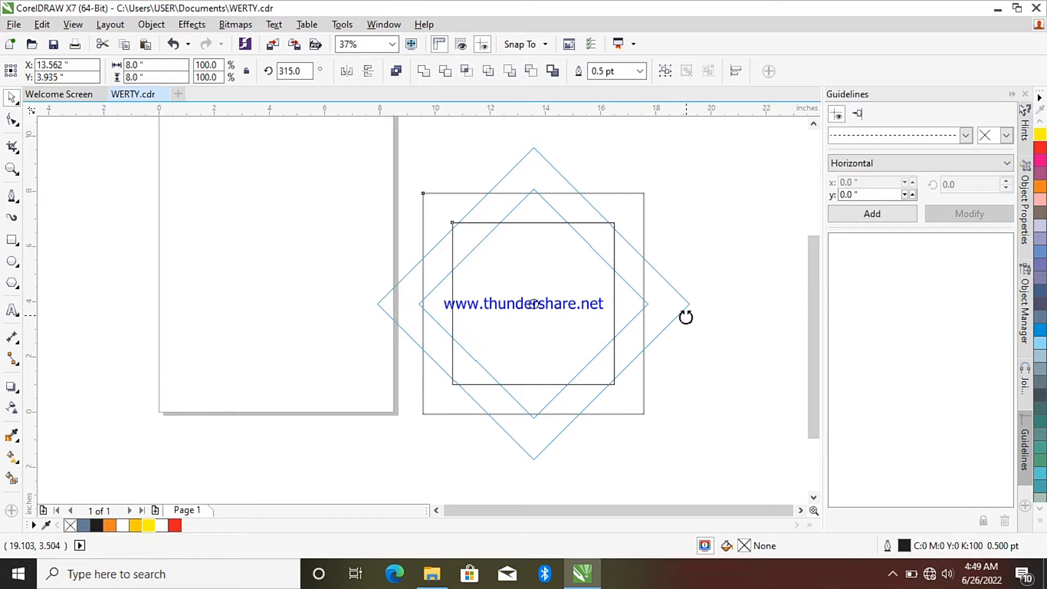
left_click_drag(685, 316, 687, 315)
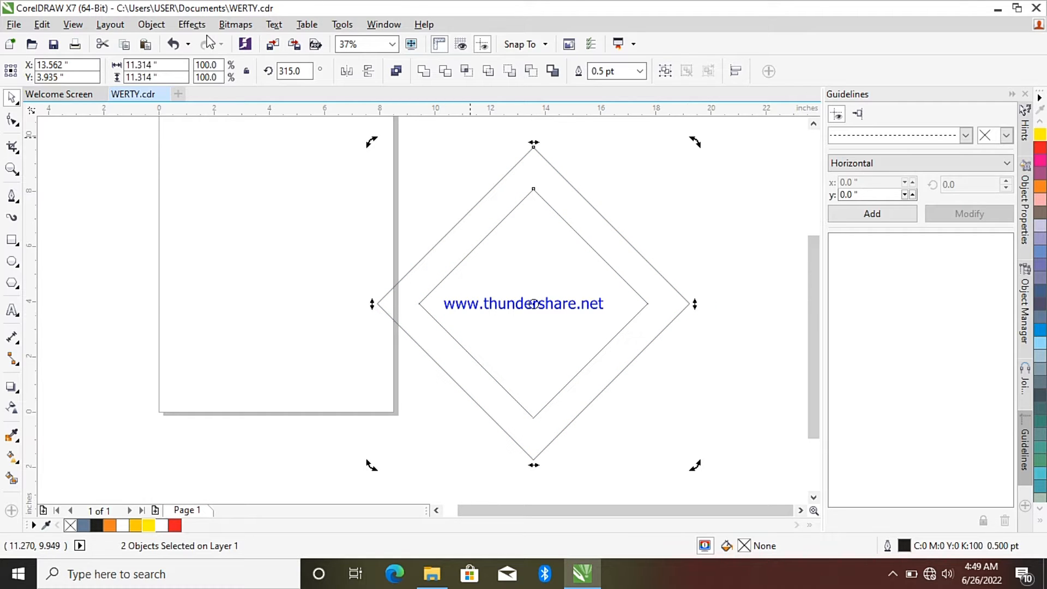
left_click(172, 44)
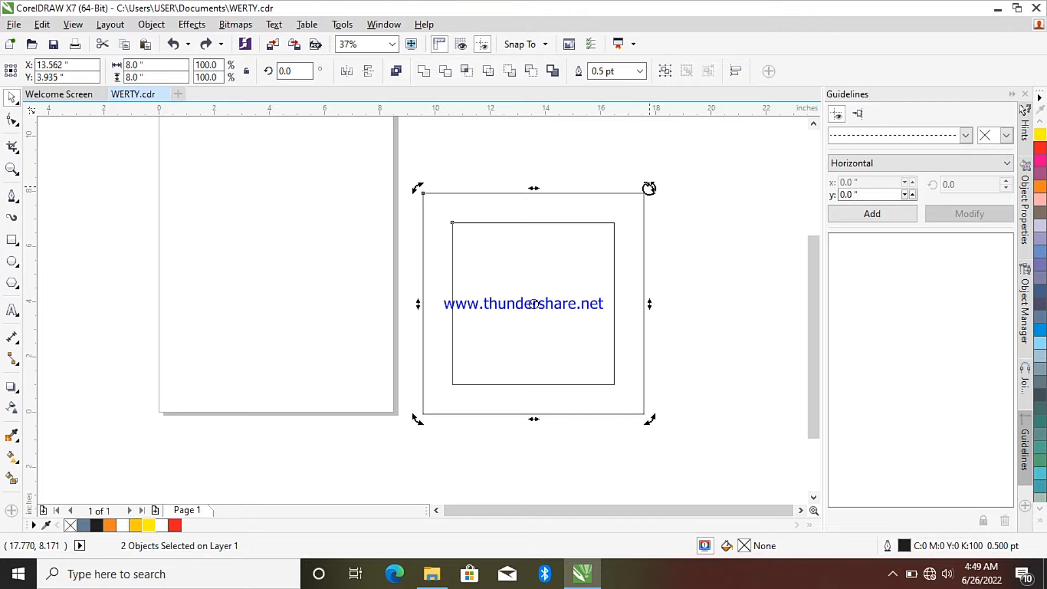
left_click_drag(647, 187, 693, 321)
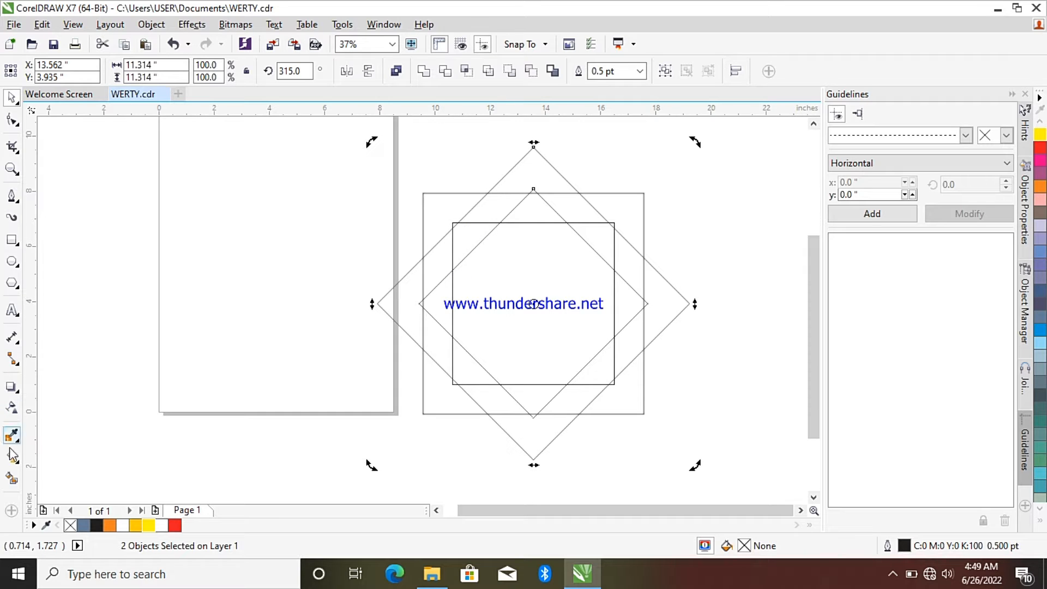
Smart-fill the upper-left corner region and the three adjoining regions down the left band of the upright square frame
left_click(11, 478)
left_click(455, 201)
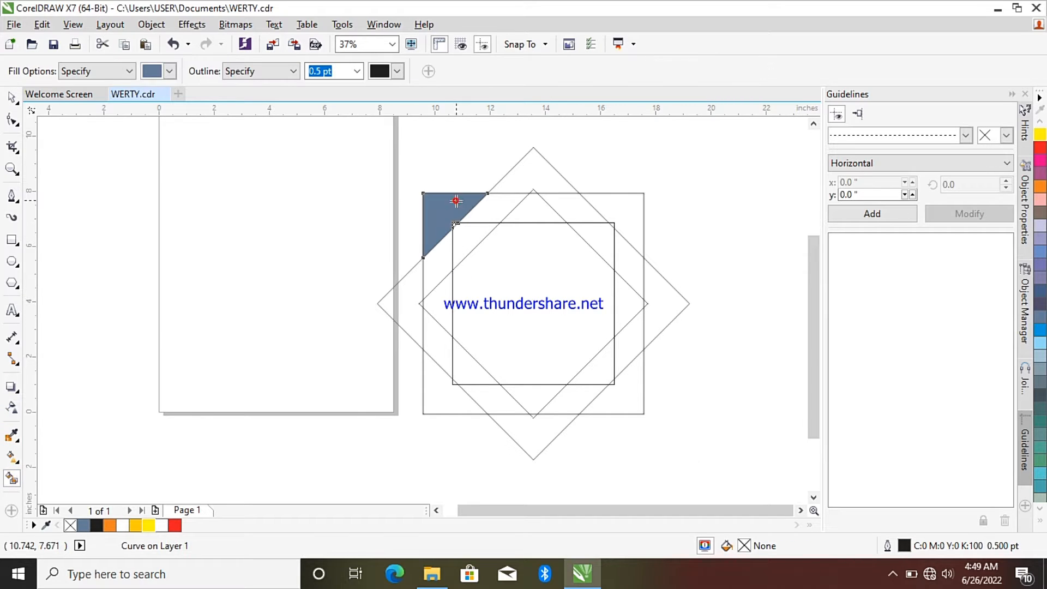
left_click(438, 260)
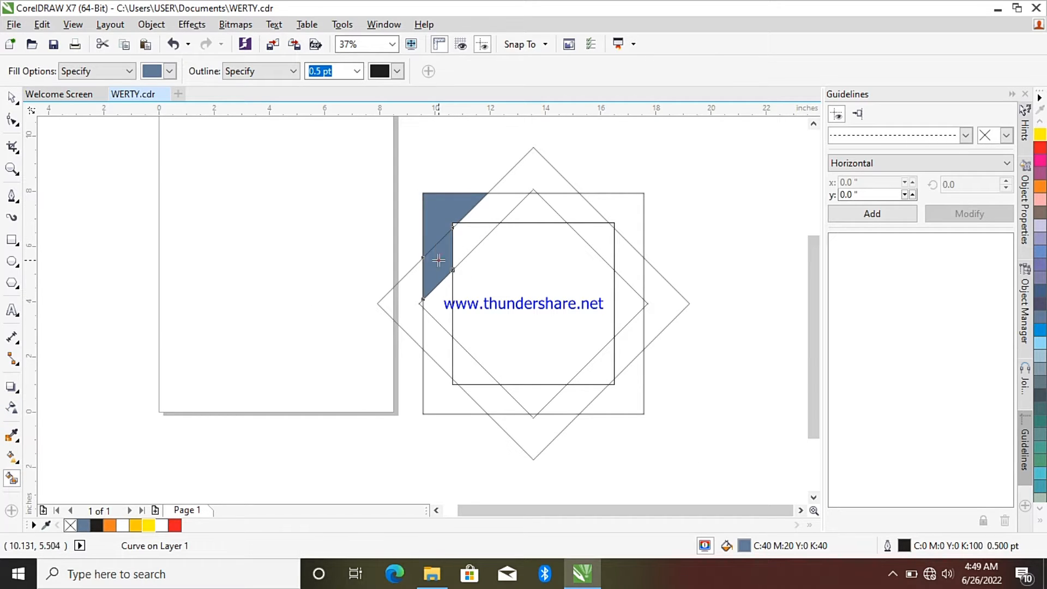
left_click(440, 307)
left_click(440, 340)
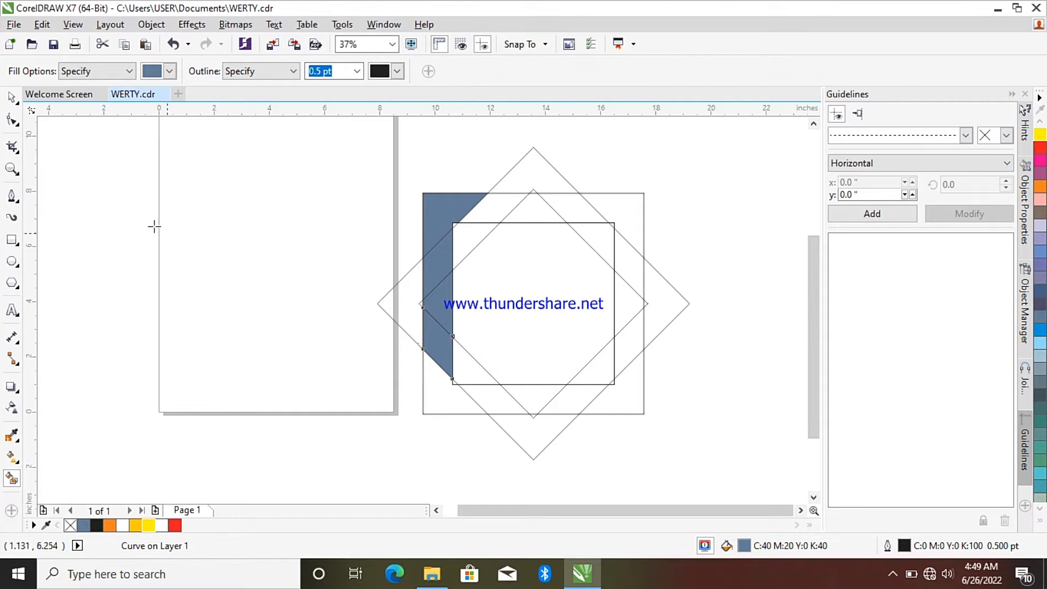
Select the filled pieces of the left band and weld them into a single shape
left_click(12, 97)
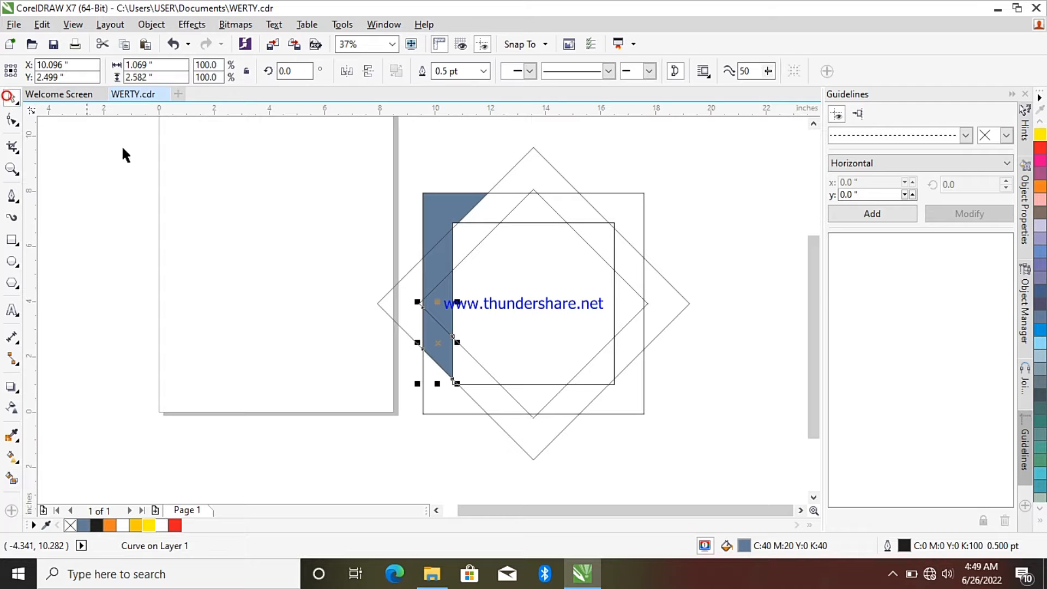
left_click_drag(392, 159, 503, 407)
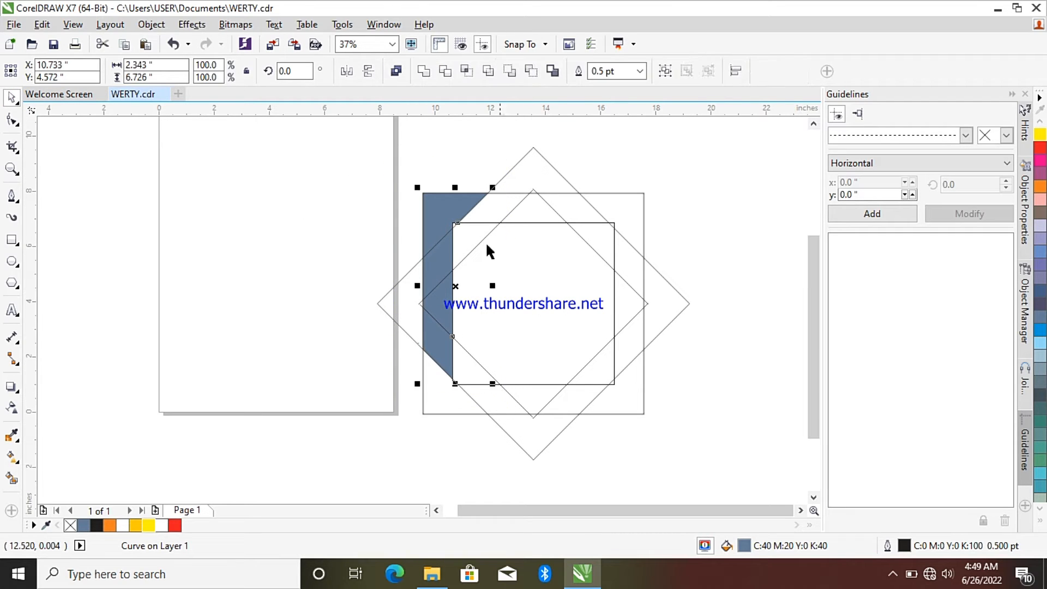
left_click(426, 72)
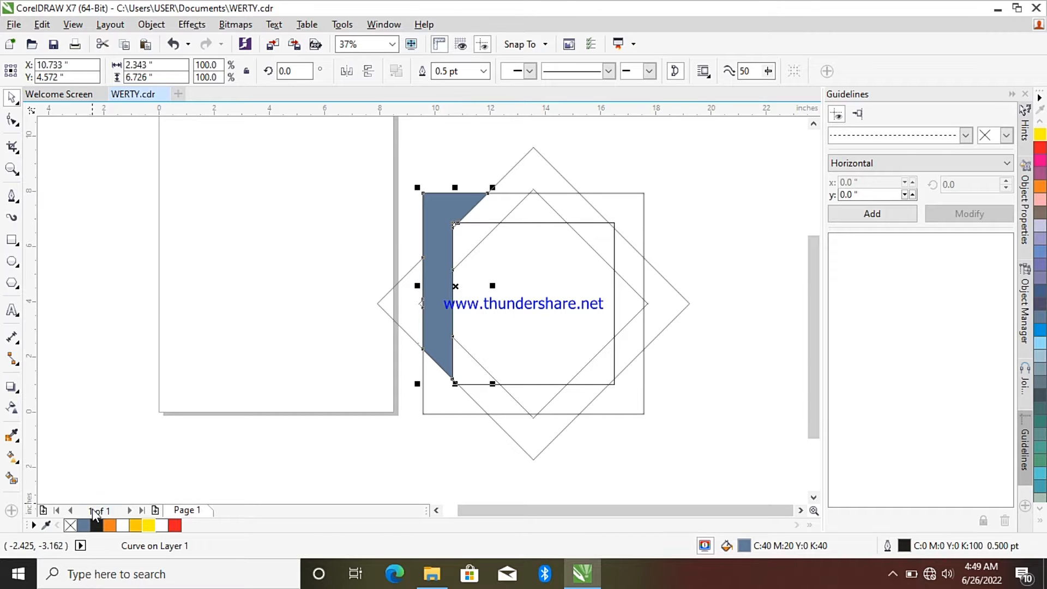
Apply a linear fountain fill to the welded band, running vertically from its lower end to its upper end
left_click(12, 479)
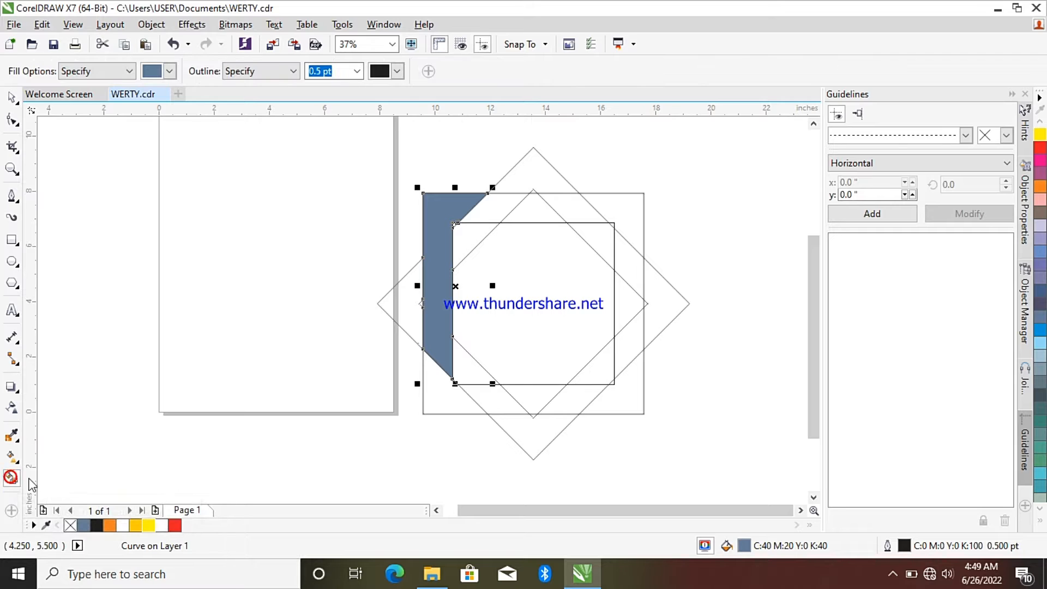
left_click(12, 458)
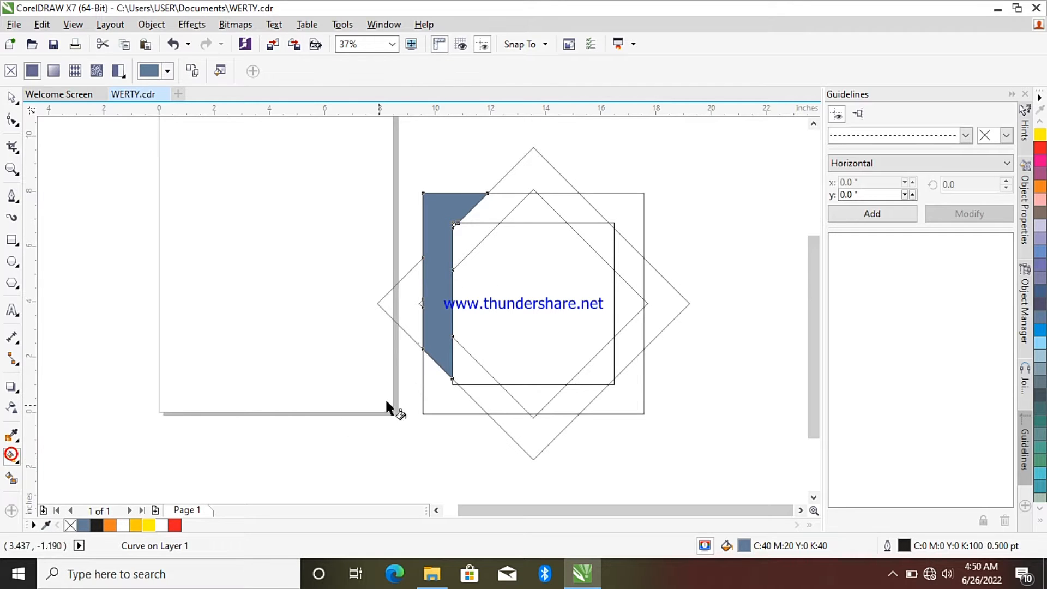
left_click_drag(431, 357, 438, 187)
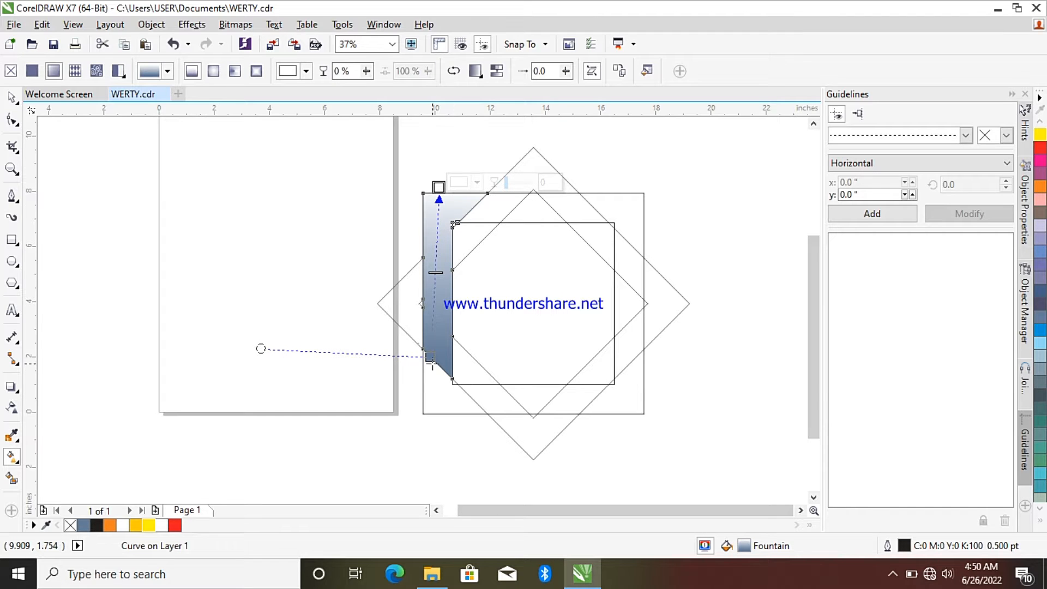
left_click_drag(433, 358, 438, 363)
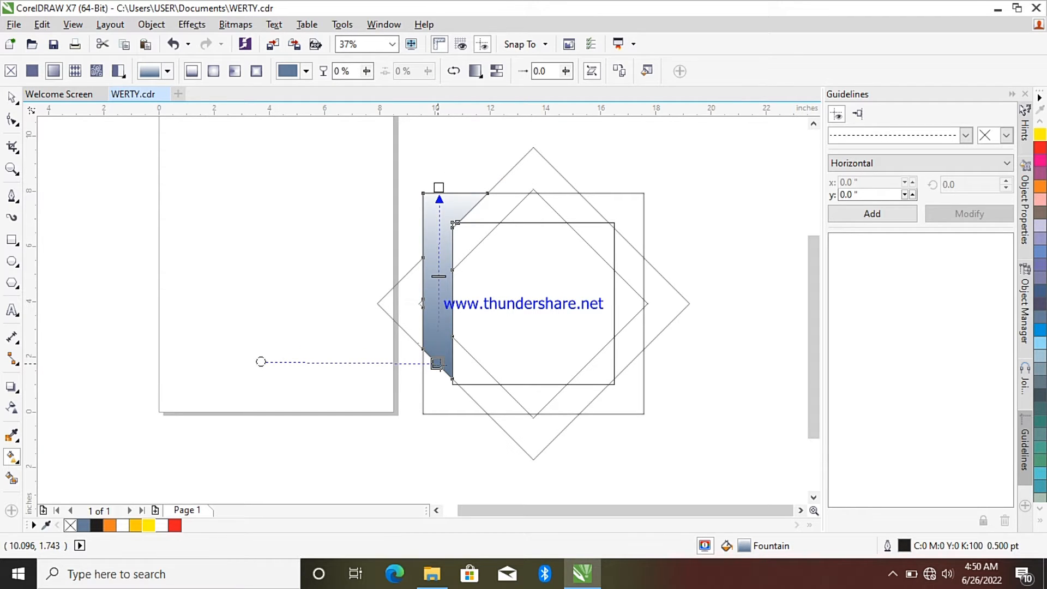
Colour both the start and end nodes of the band's fountain fill orange
left_click(136, 524)
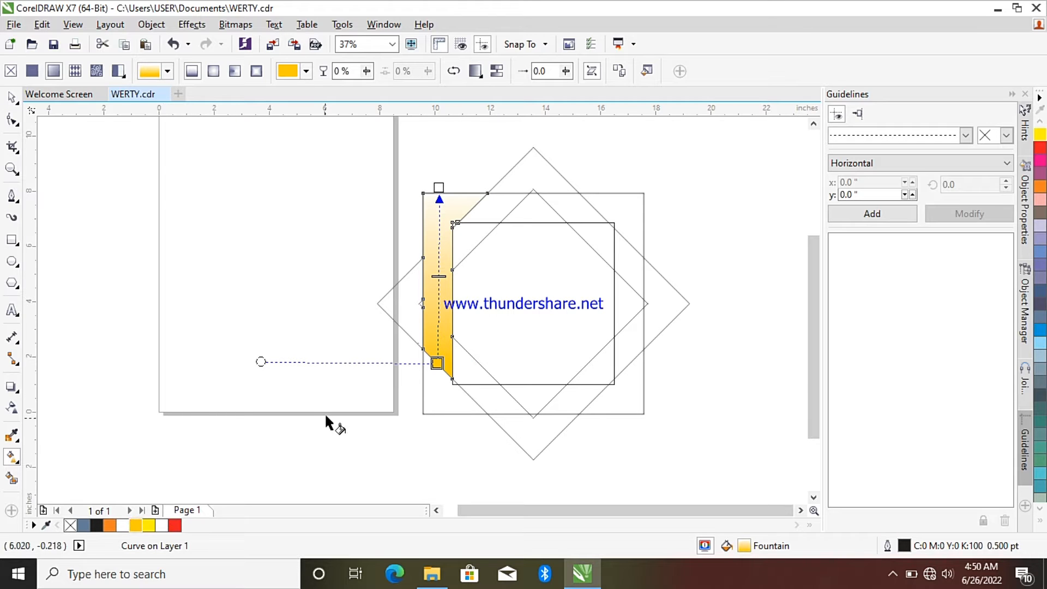
left_click(109, 526)
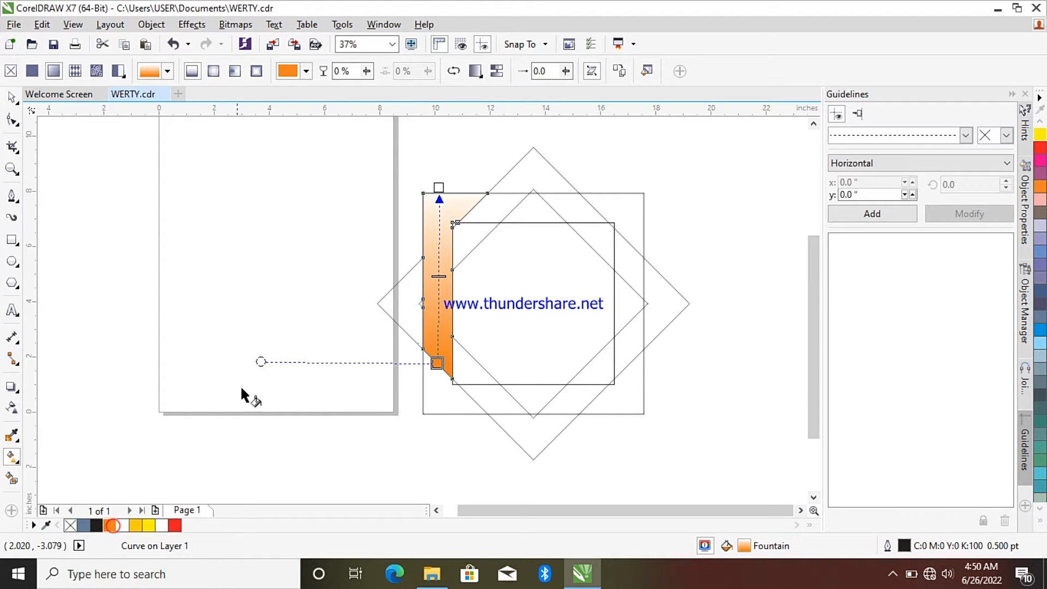
left_click(439, 187)
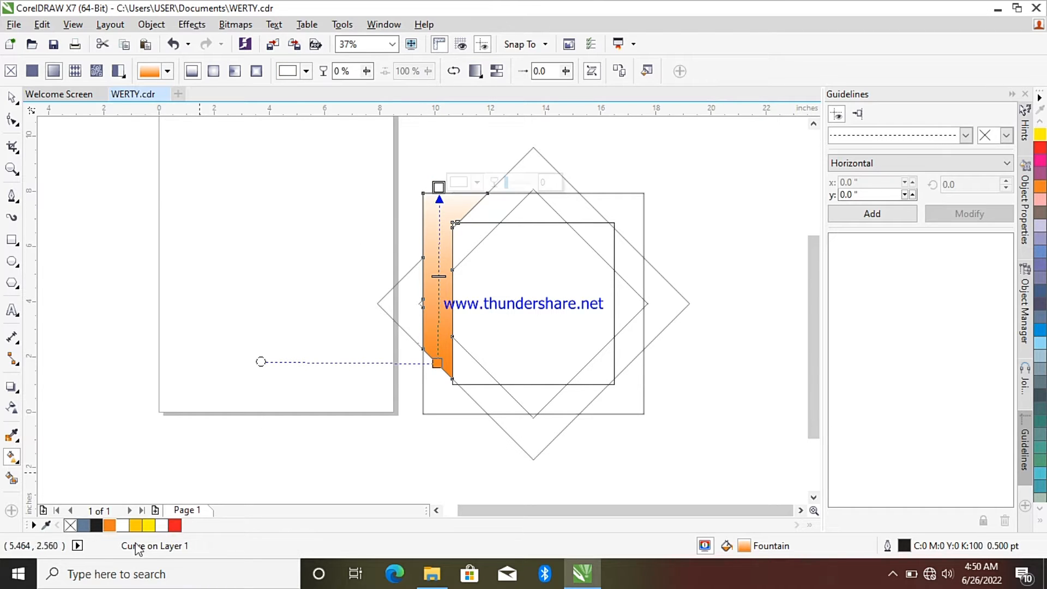
left_click(109, 526)
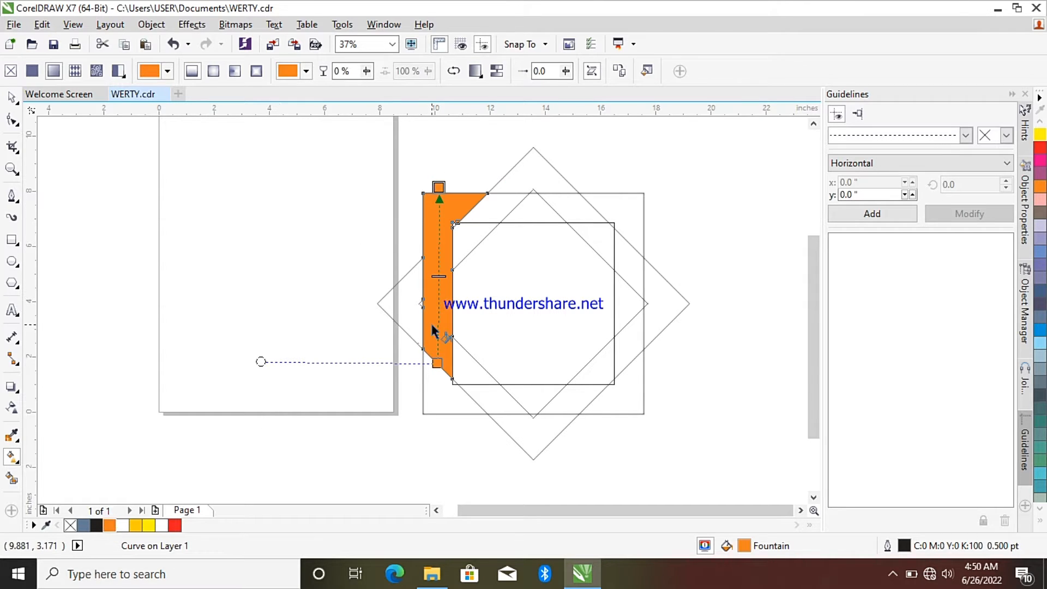
Add a yellow node to the middle of the band's gradient and move it to the 51% position
left_click(440, 275)
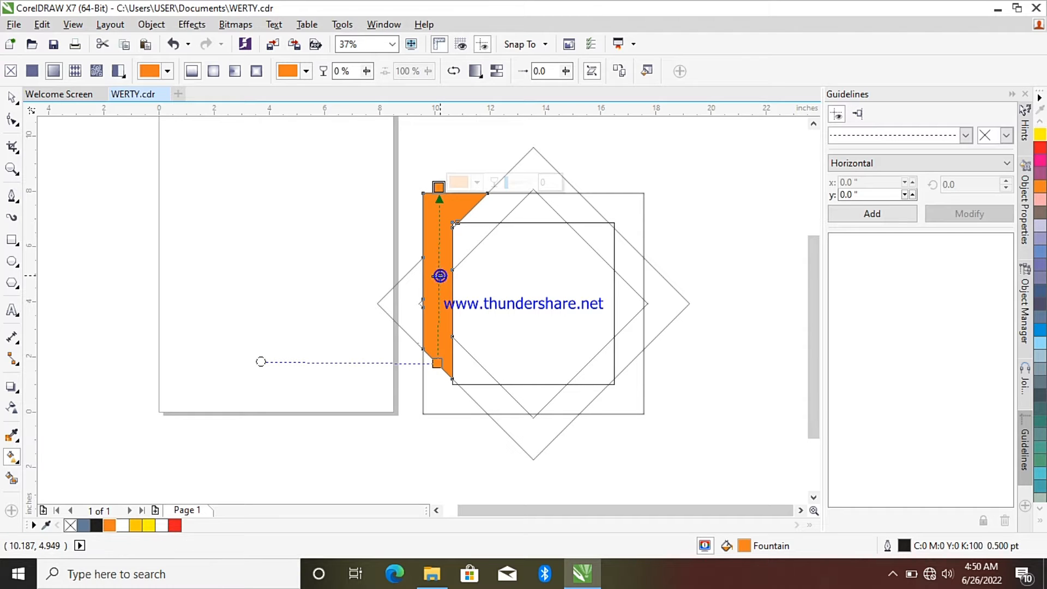
left_click(439, 270)
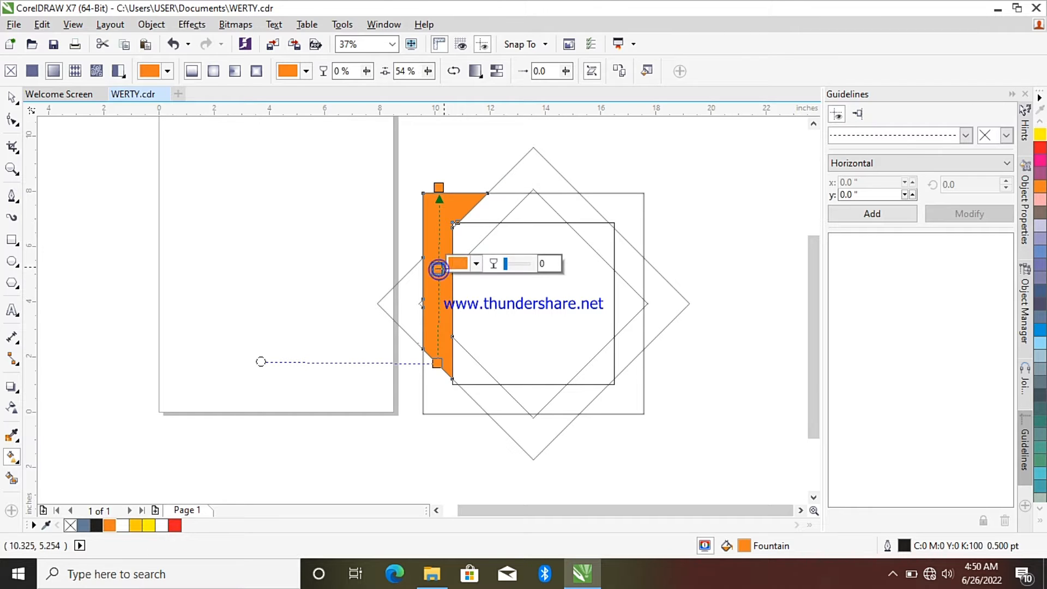
left_click(149, 525)
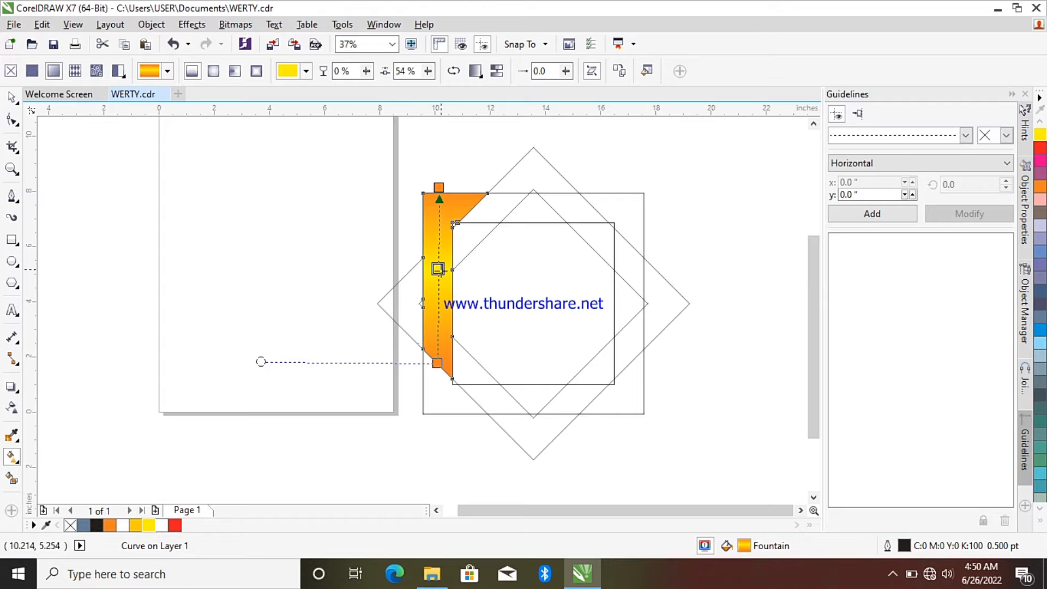
left_click_drag(438, 279, 438, 273)
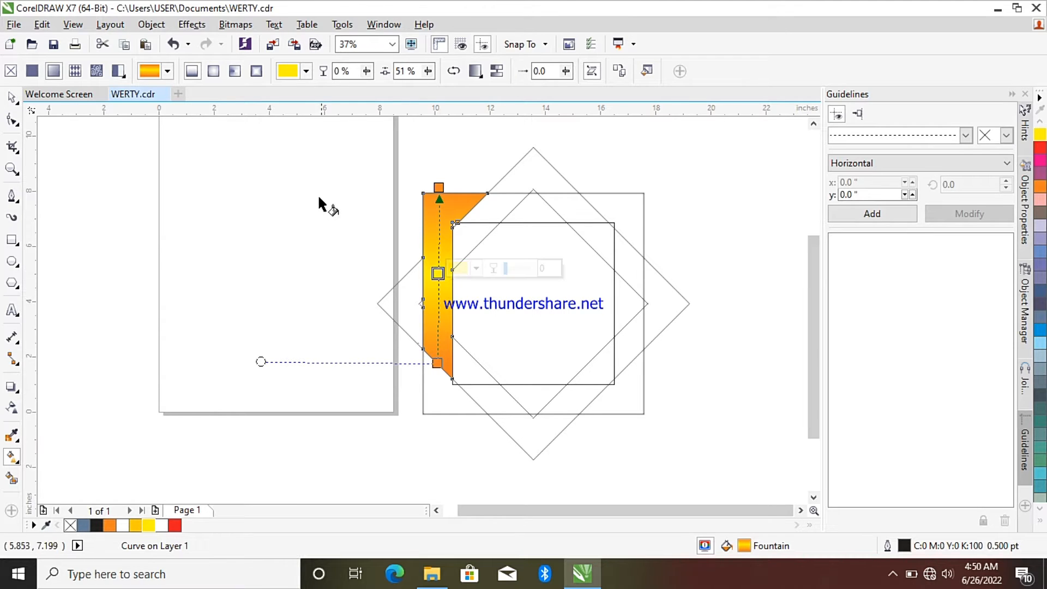
Add yellow nodes to the band's gradient at 83% and 22%, on either side of the middle node
double_click(439, 216)
double_click(439, 216)
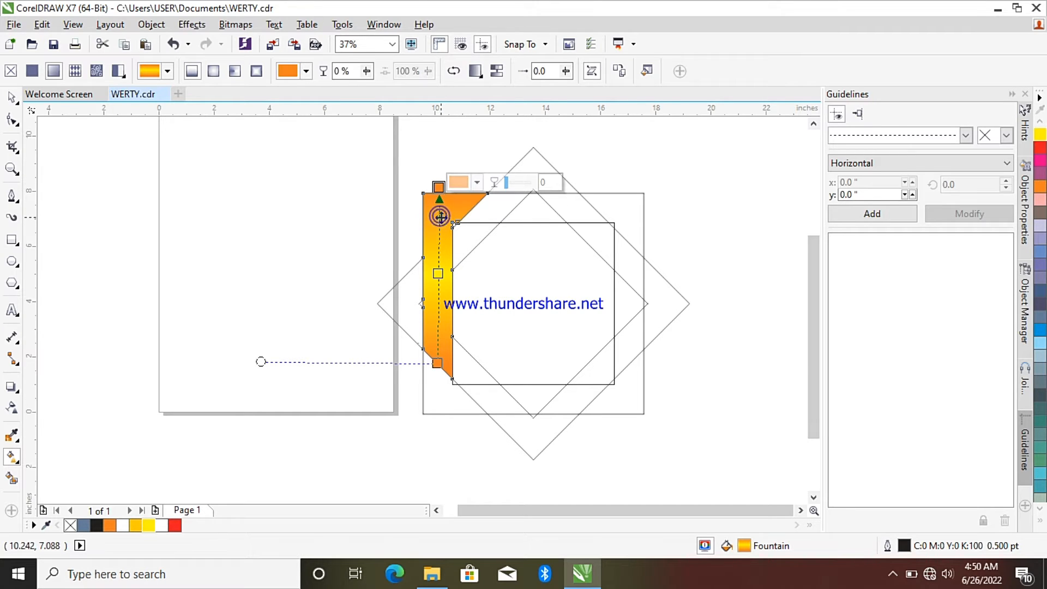
double_click(440, 216)
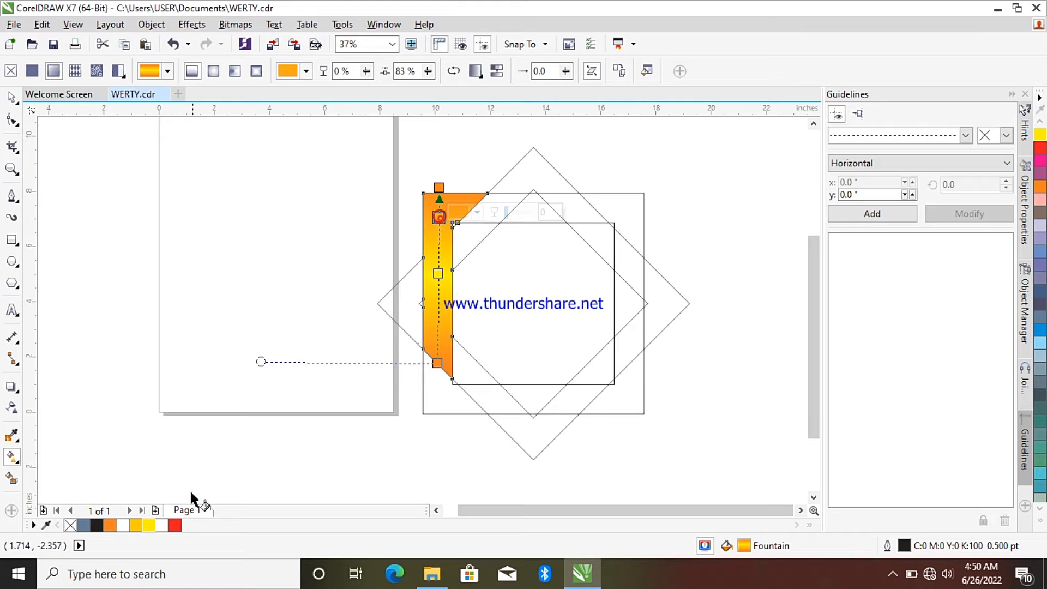
left_click(145, 526)
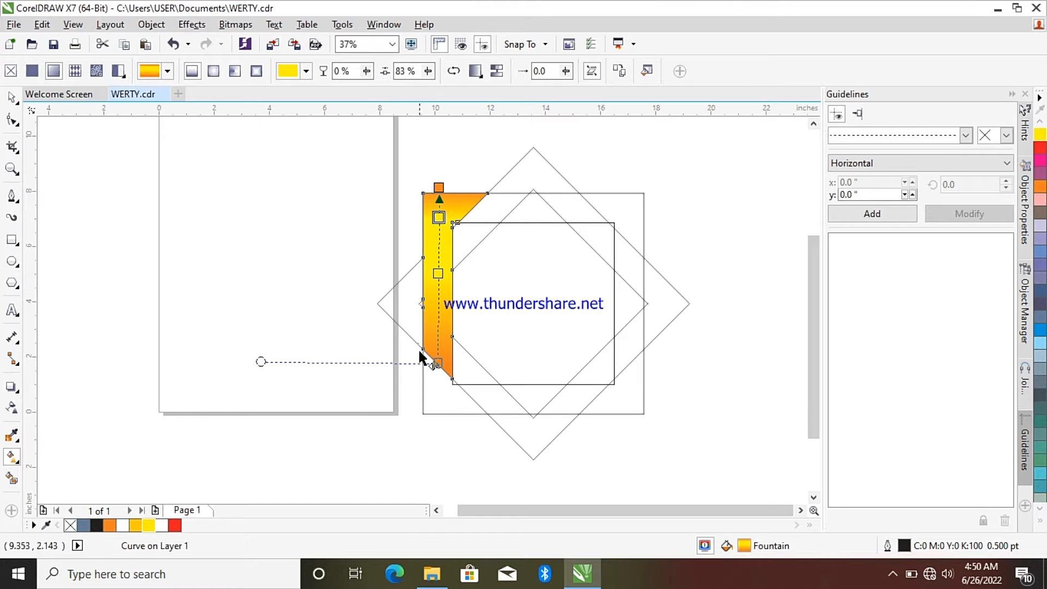
double_click(439, 327)
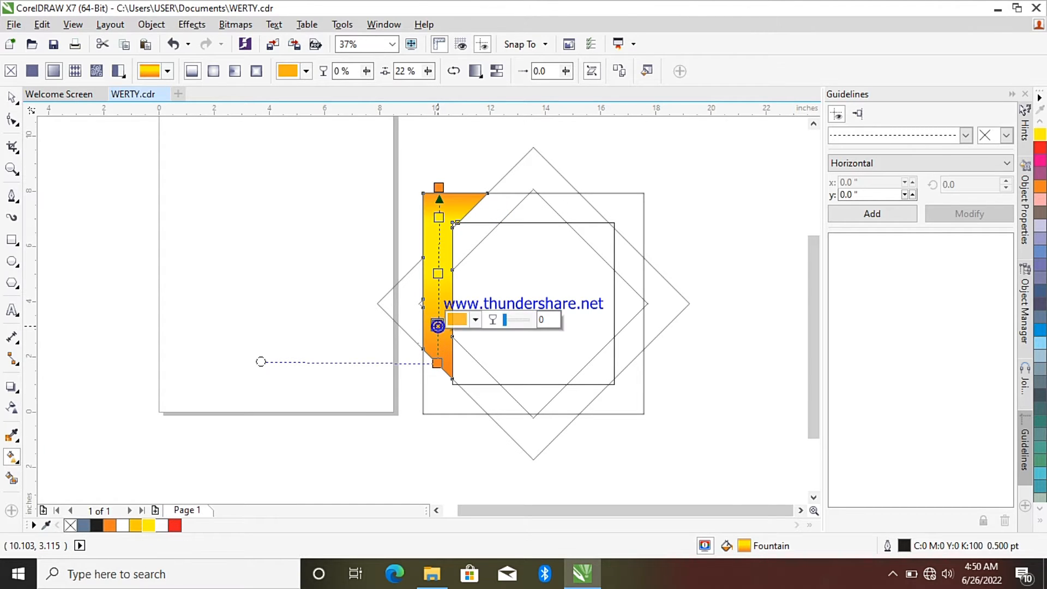
left_click(147, 526)
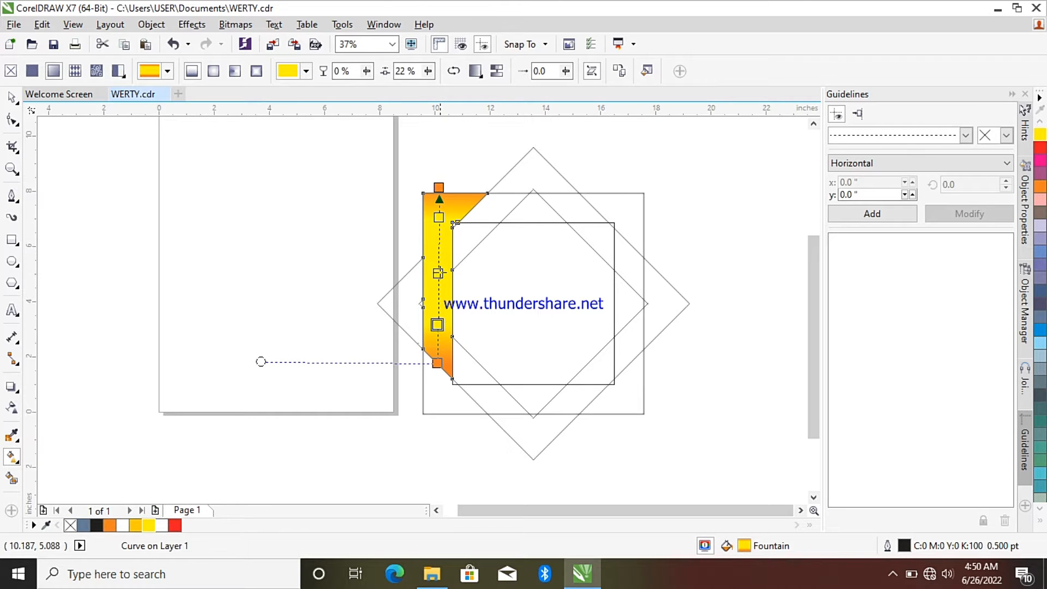
Recreate the middle node of the band's gradient at 51% and colour it golden yellow
double_click(438, 272)
key("Delete")
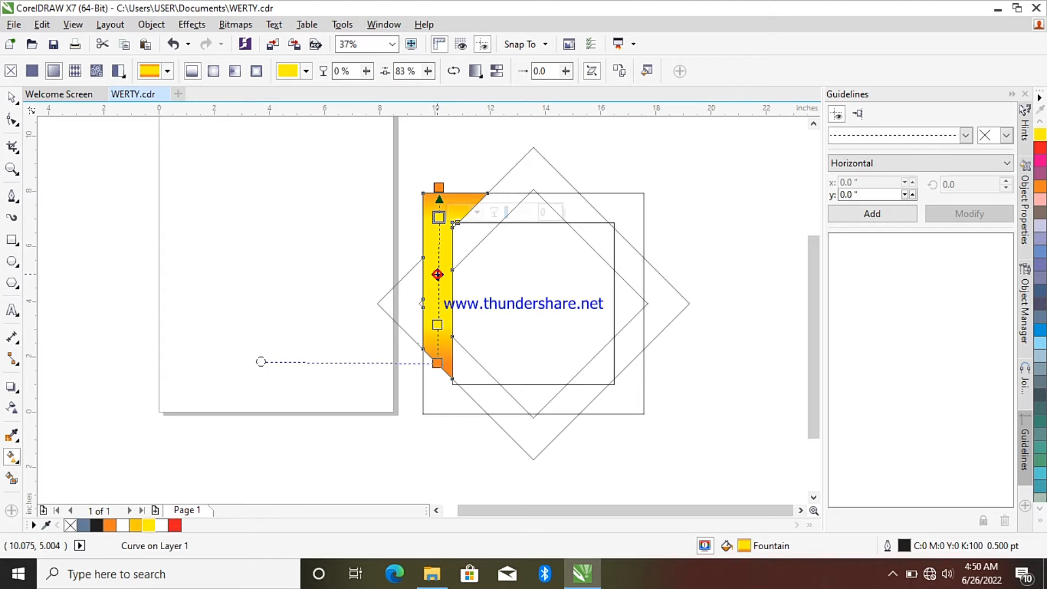
double_click(437, 274)
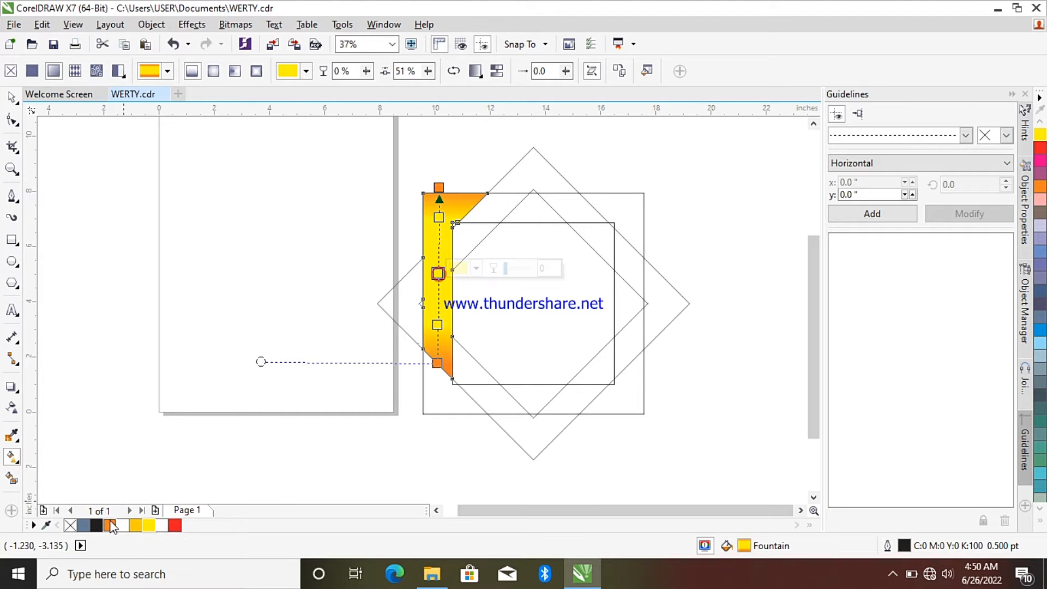
left_click(136, 525)
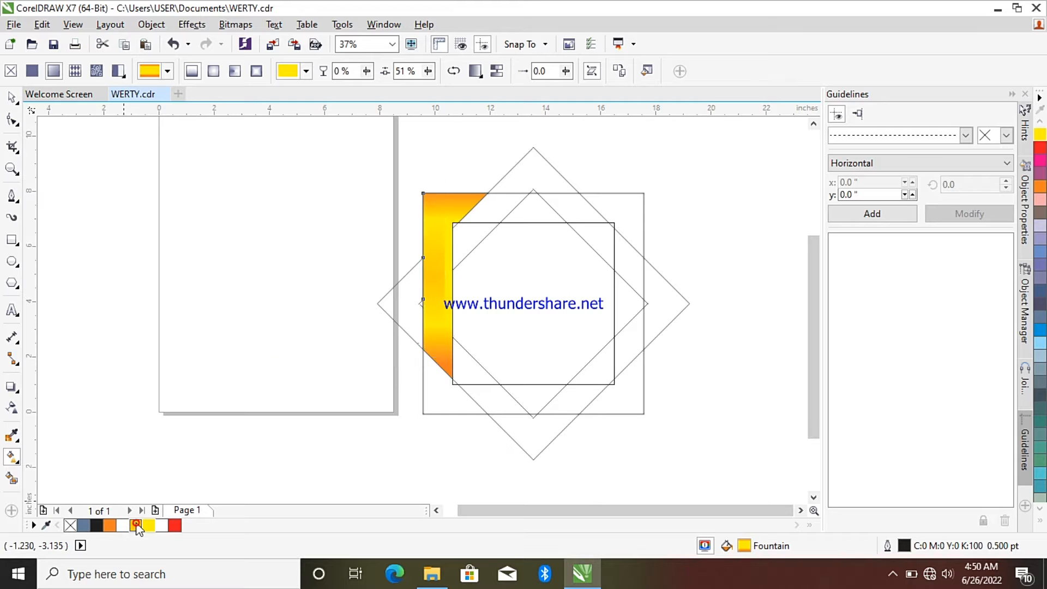
left_click(12, 97)
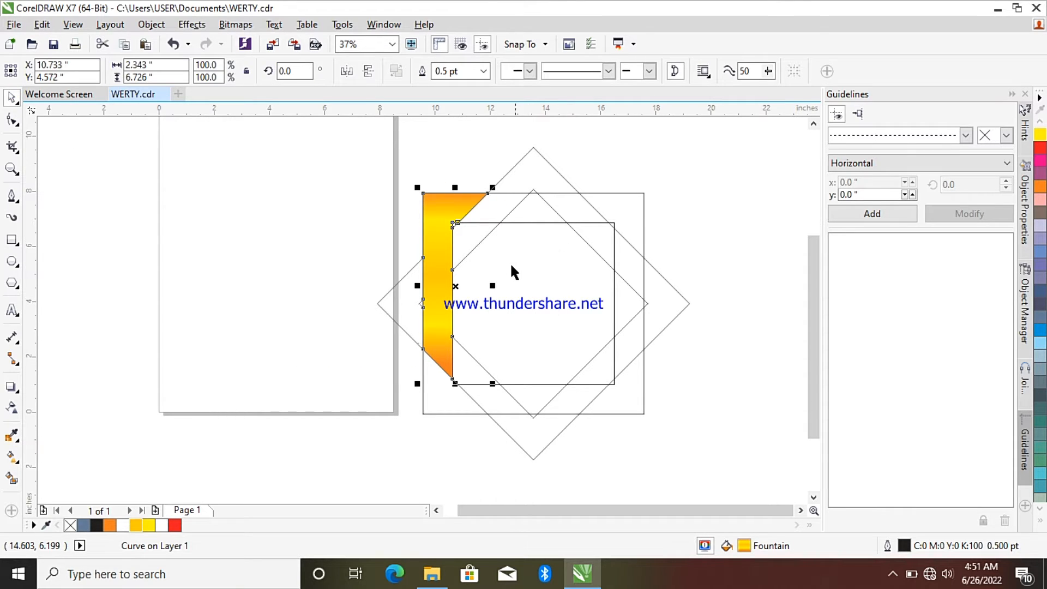
Draw a closed triangle about 4.31 by 2.73 inches from the band's inner corner to the outer diamond's apex, and fill it black
scroll(501, 270, "down", 1)
scroll(487, 265, "up", 1)
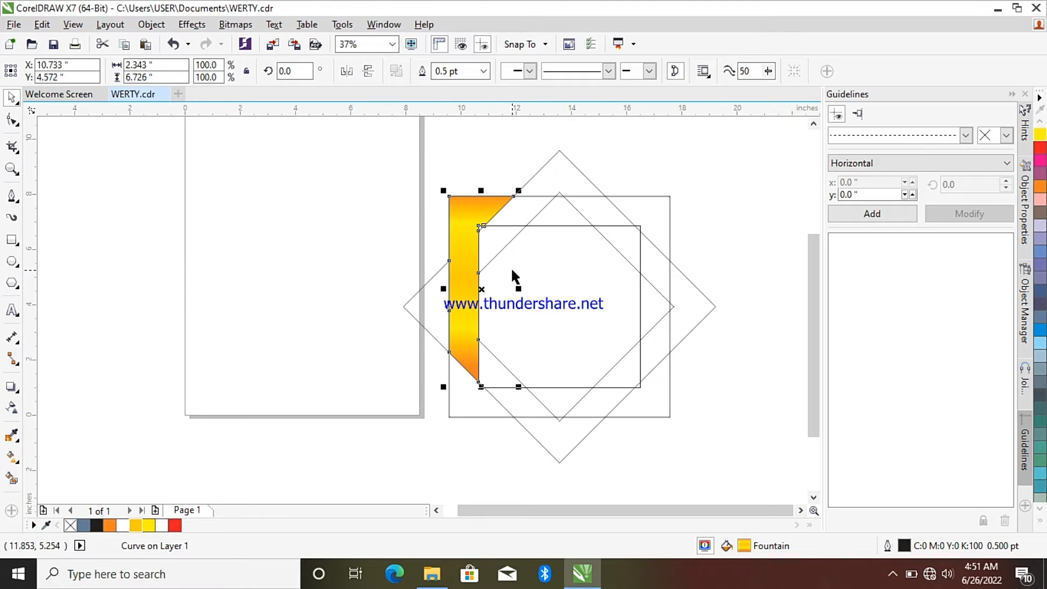
scroll(511, 266, "up", 1)
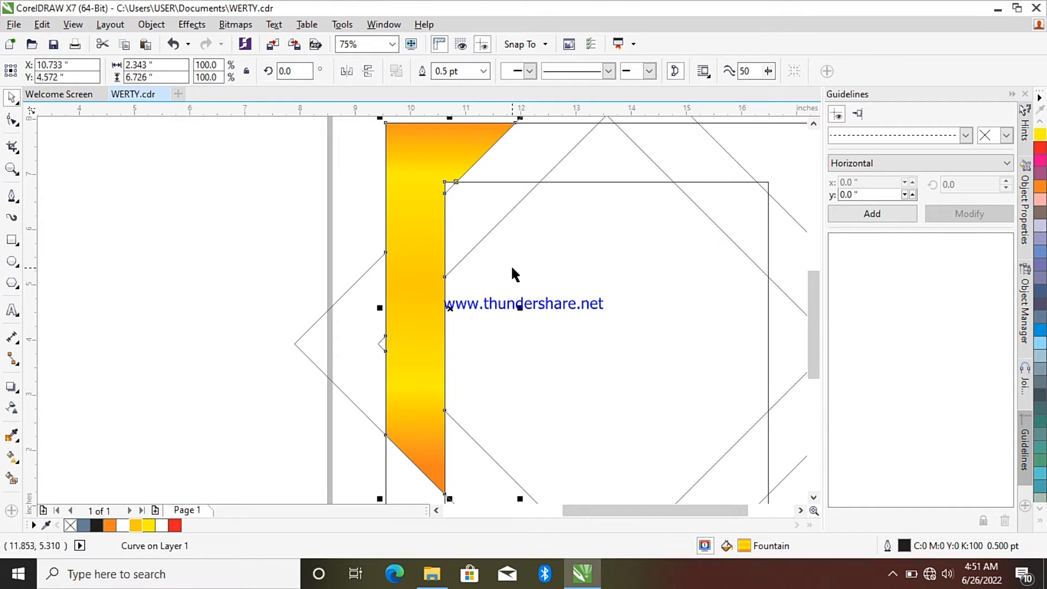
scroll(512, 264, "down", 1)
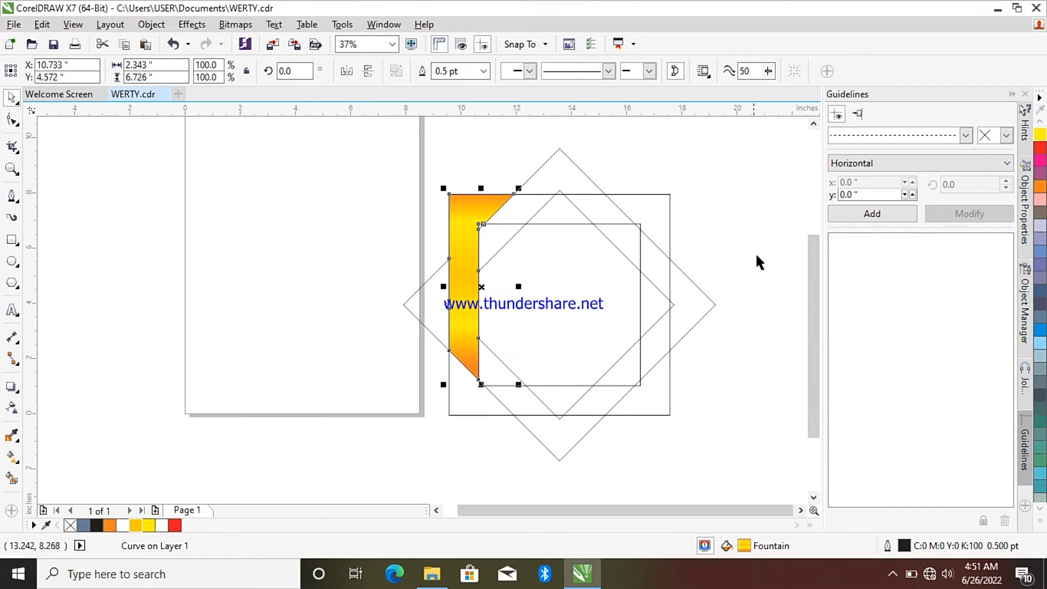
left_click_drag(816, 260, 816, 233)
scroll(565, 264, "up", 1)
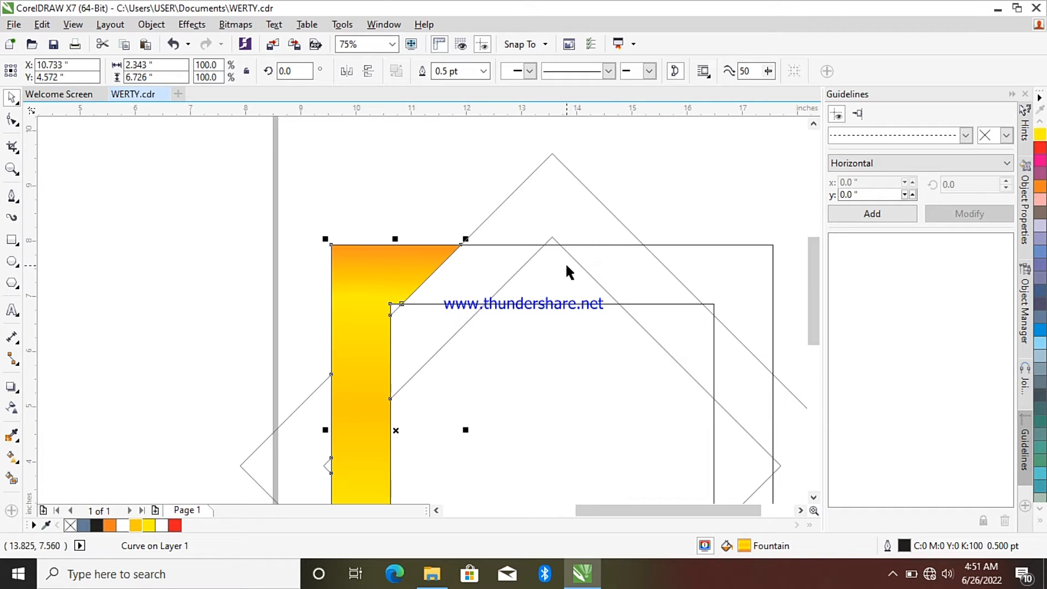
left_click(12, 196)
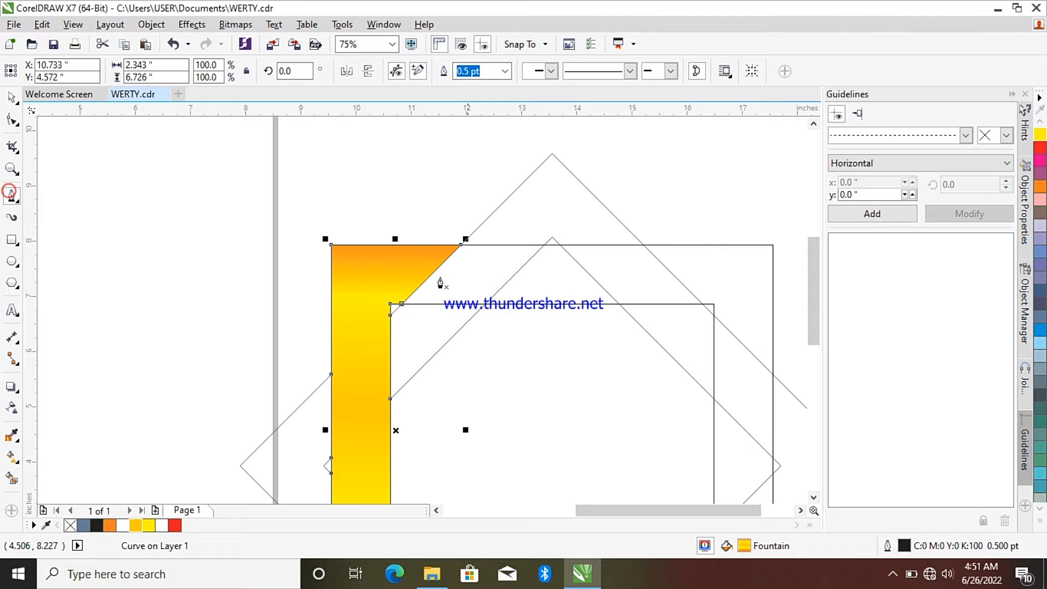
left_click(406, 303)
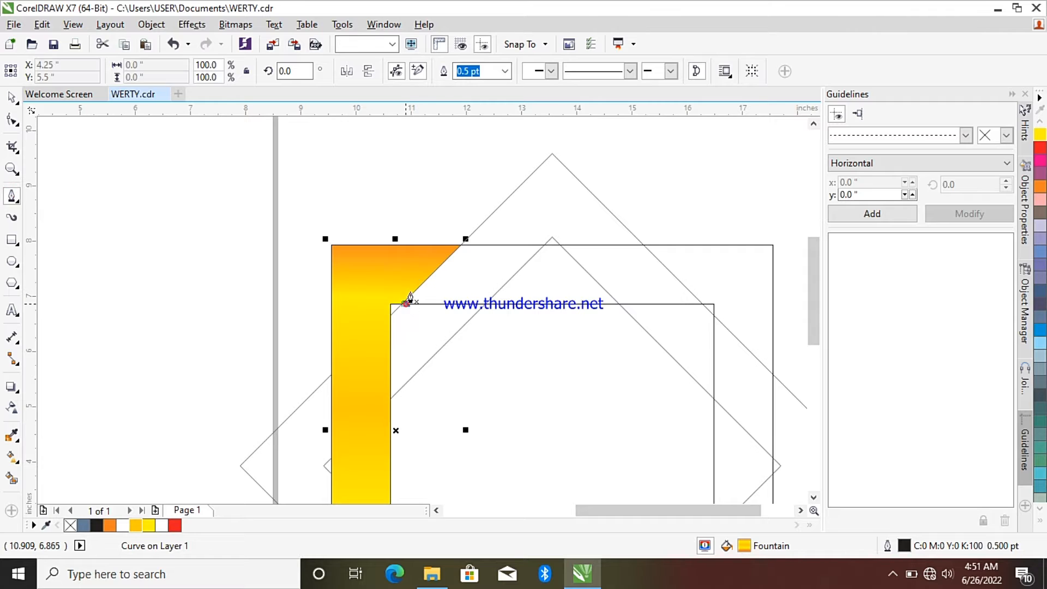
left_click(553, 152)
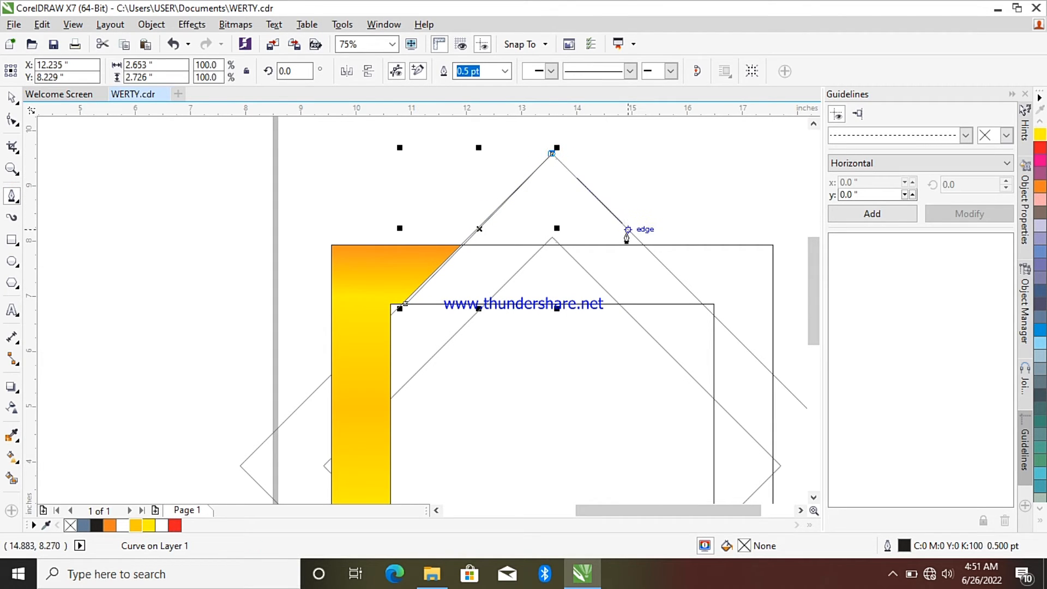
left_click(642, 245)
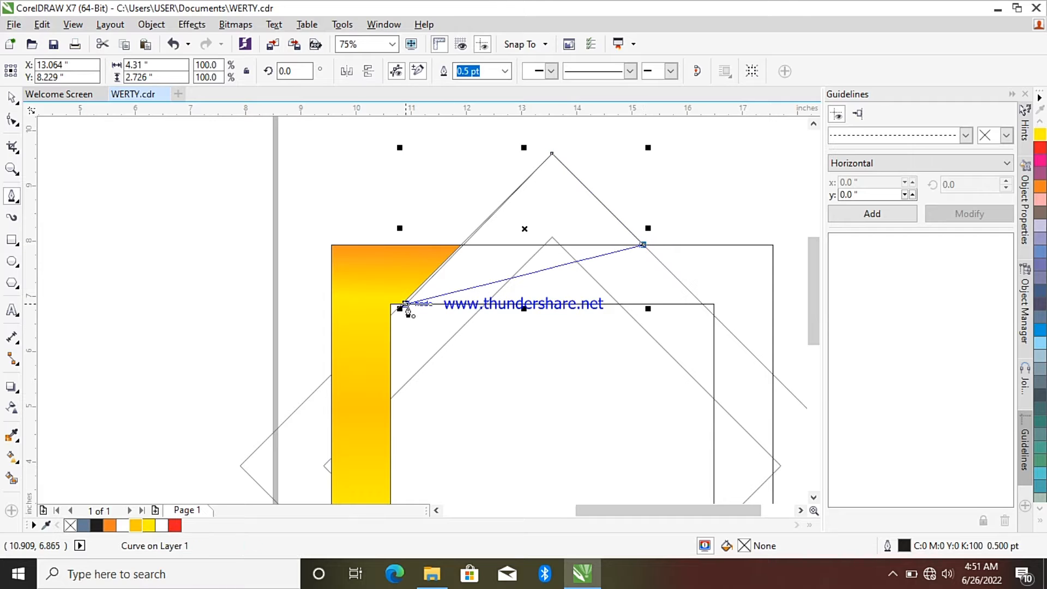
left_click(405, 303)
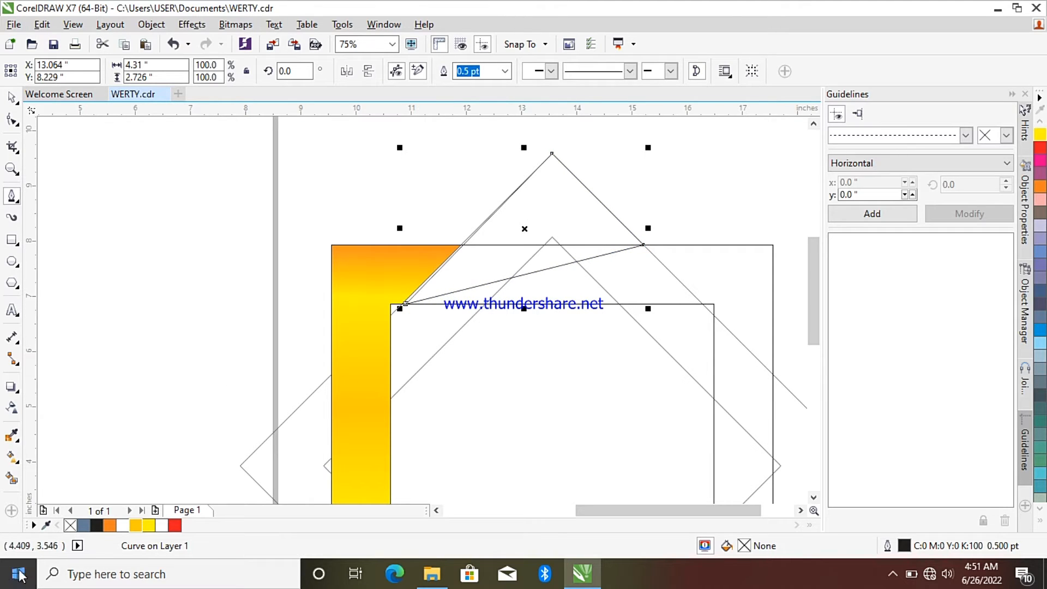
left_click(96, 525)
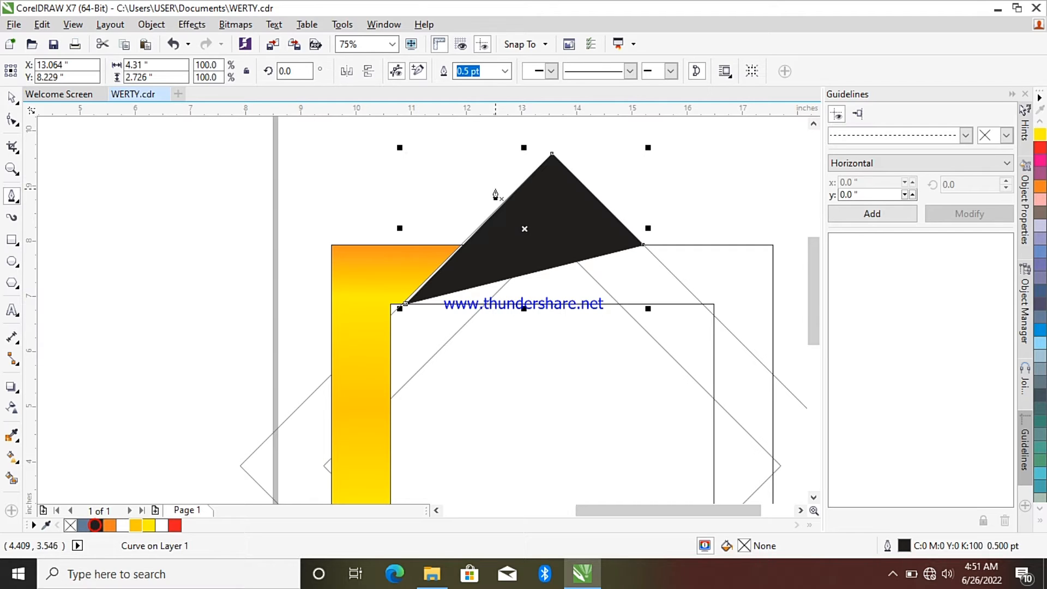
left_click(523, 227)
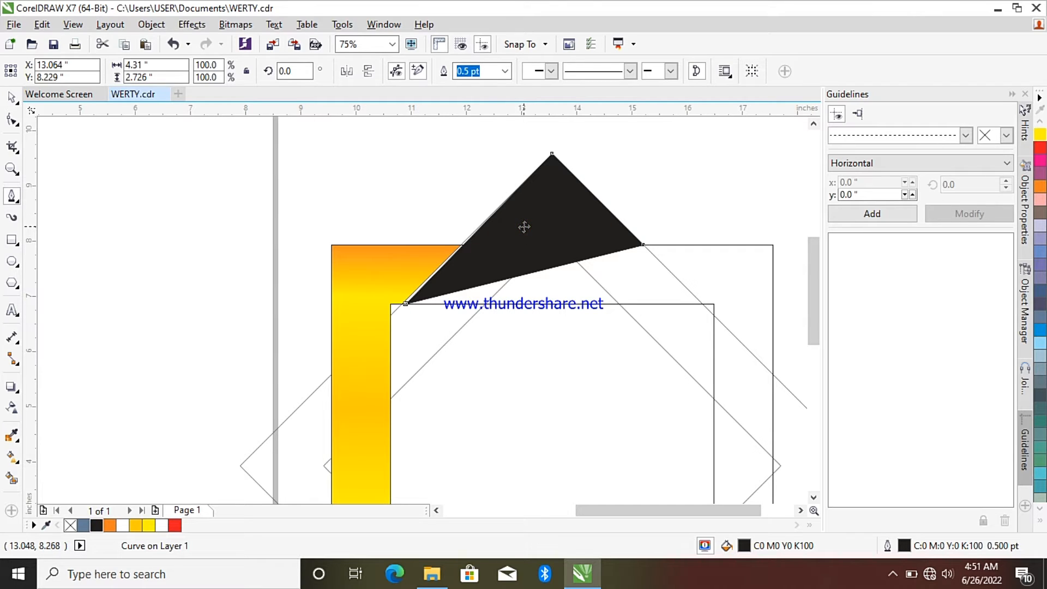
left_click(526, 227)
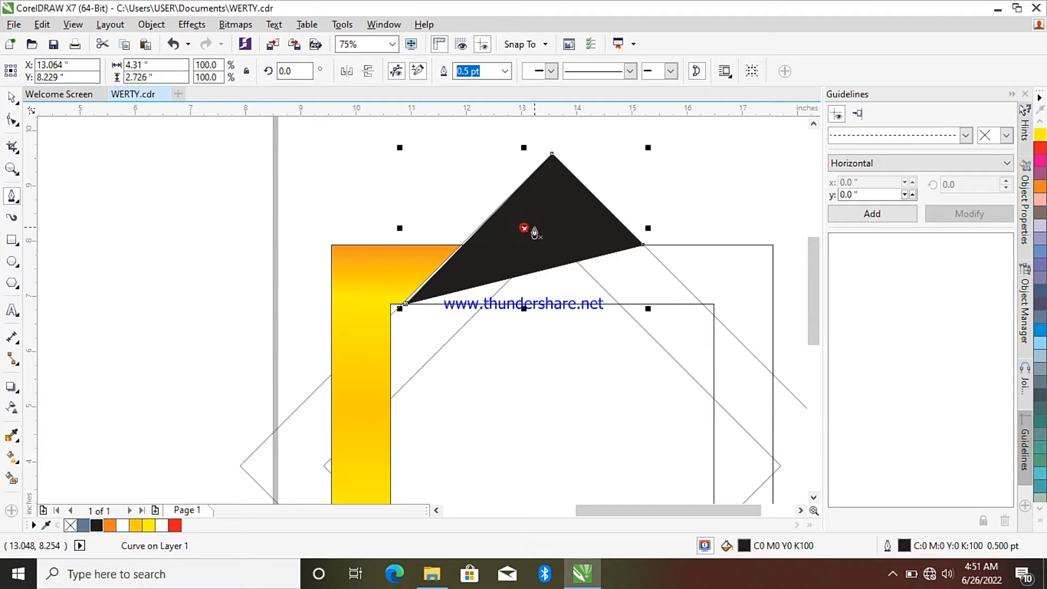
left_click(494, 244)
double_click(510, 244)
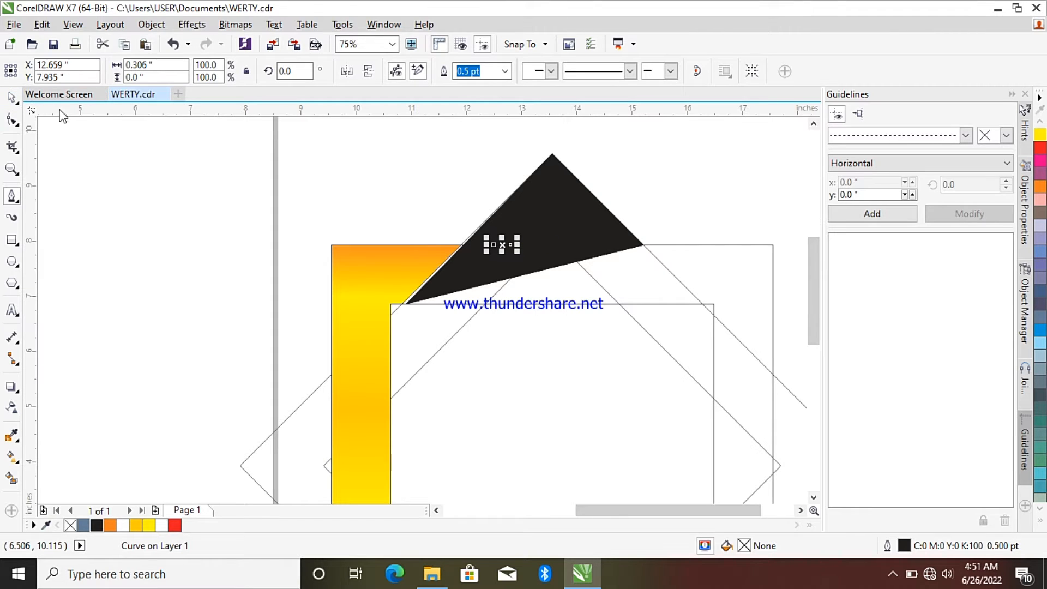
left_click(11, 98)
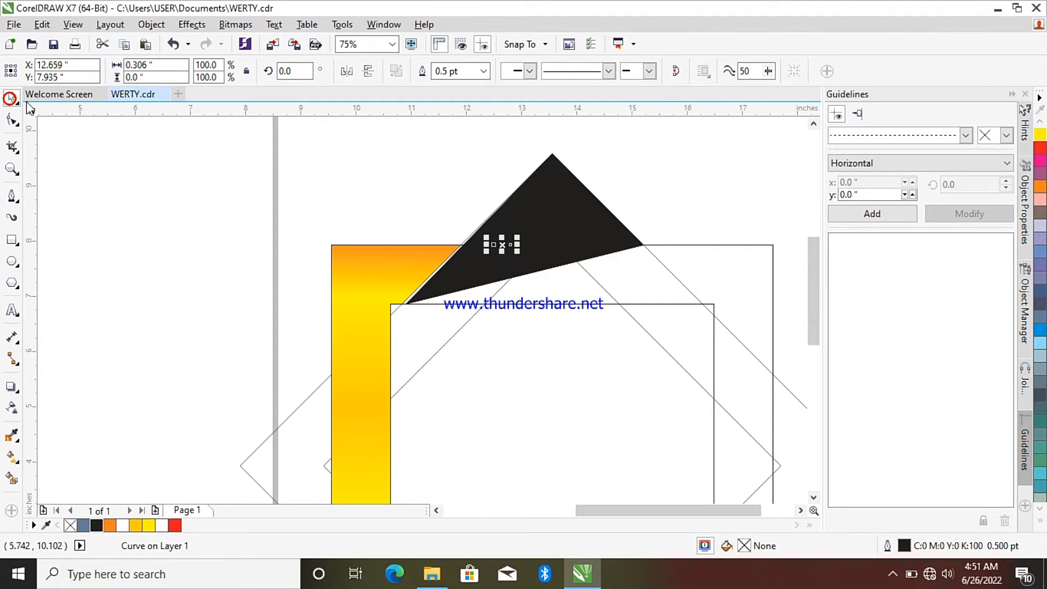
left_click(500, 241)
right_click(502, 245)
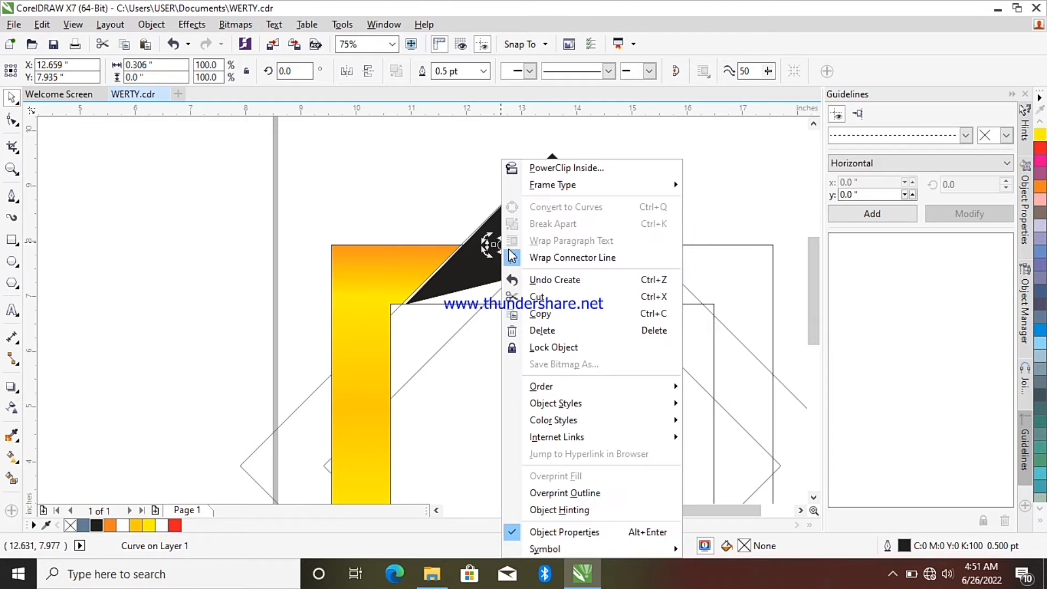
left_click(537, 329)
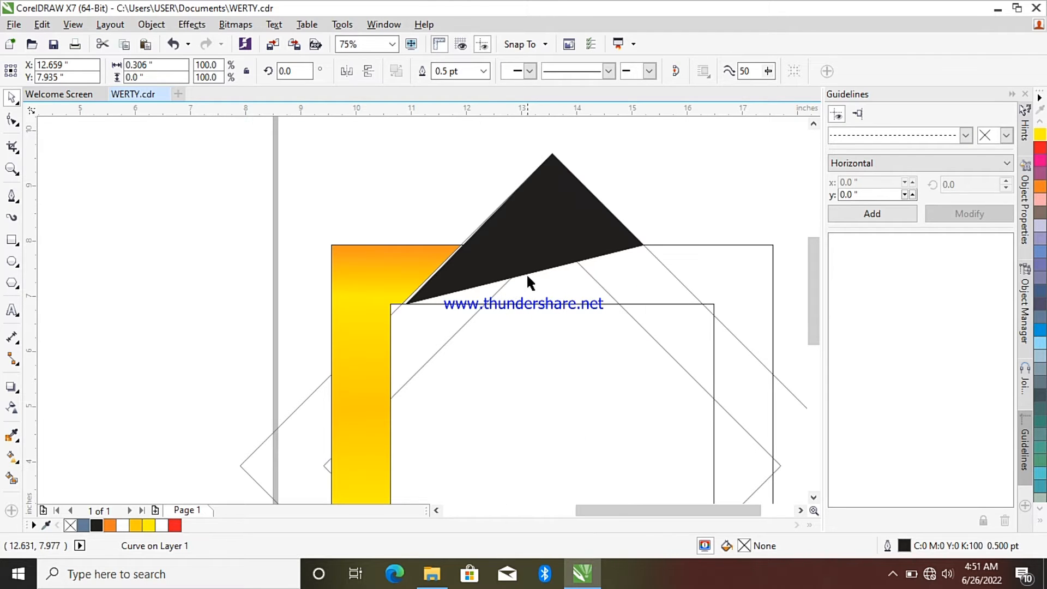
Try to PowerClip the black triangle inside the gradient band, and undo the placement
left_click(509, 248)
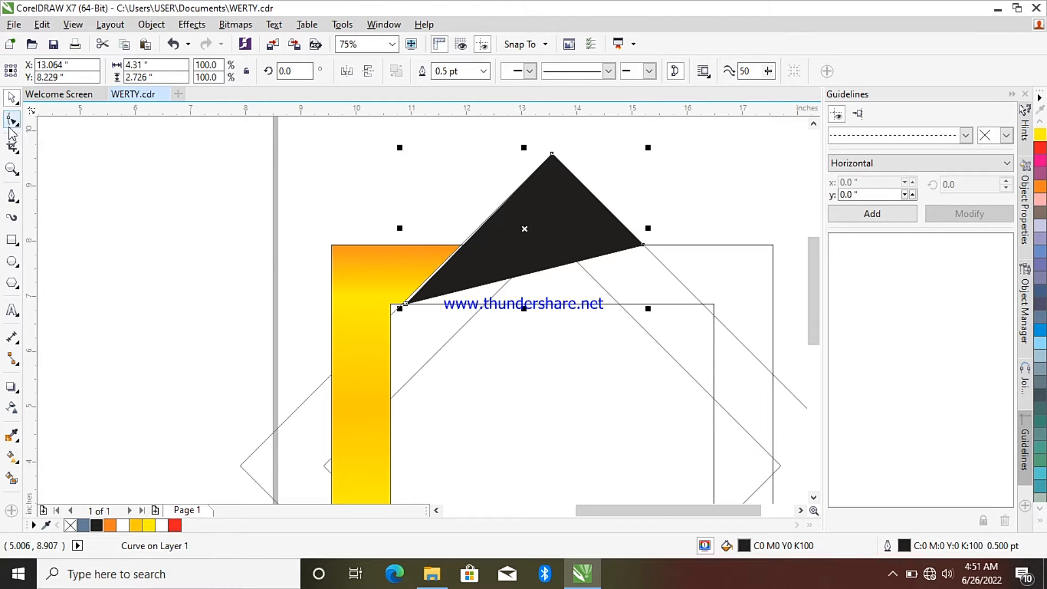
right_click(555, 239)
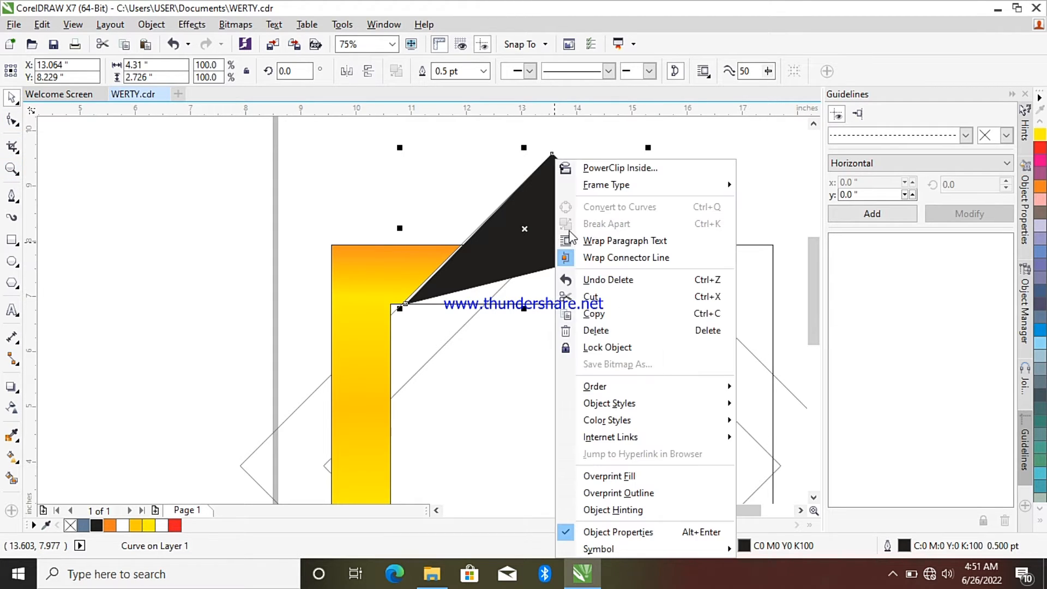
left_click(594, 168)
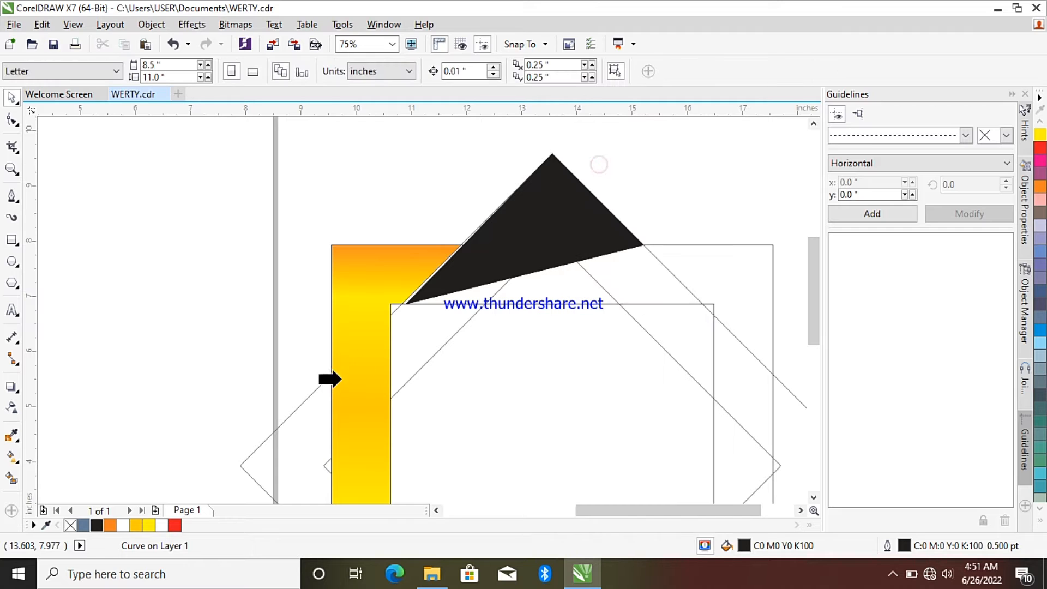
left_click(340, 377)
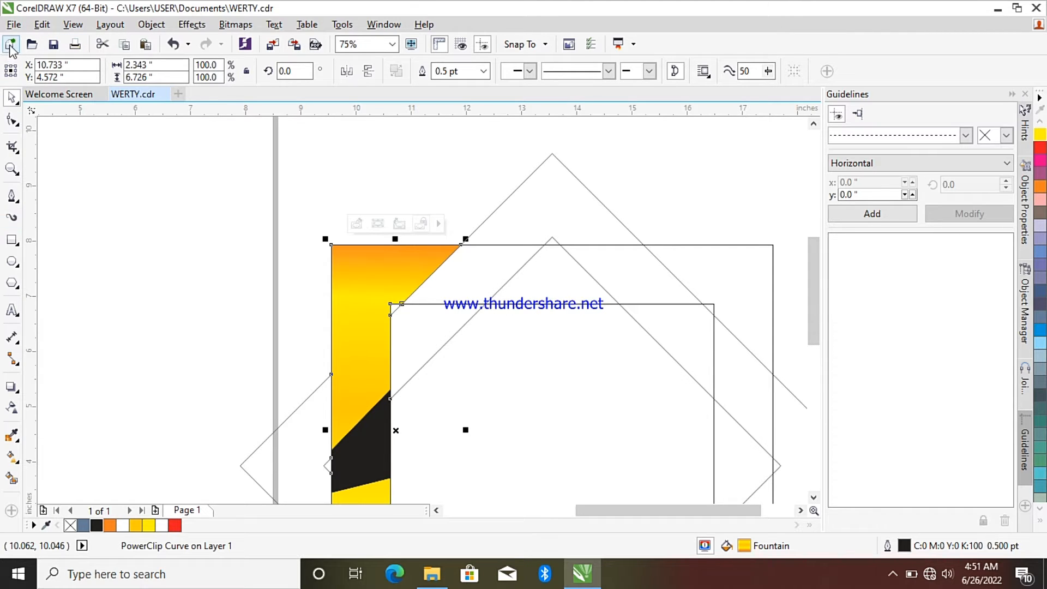
left_click(173, 46)
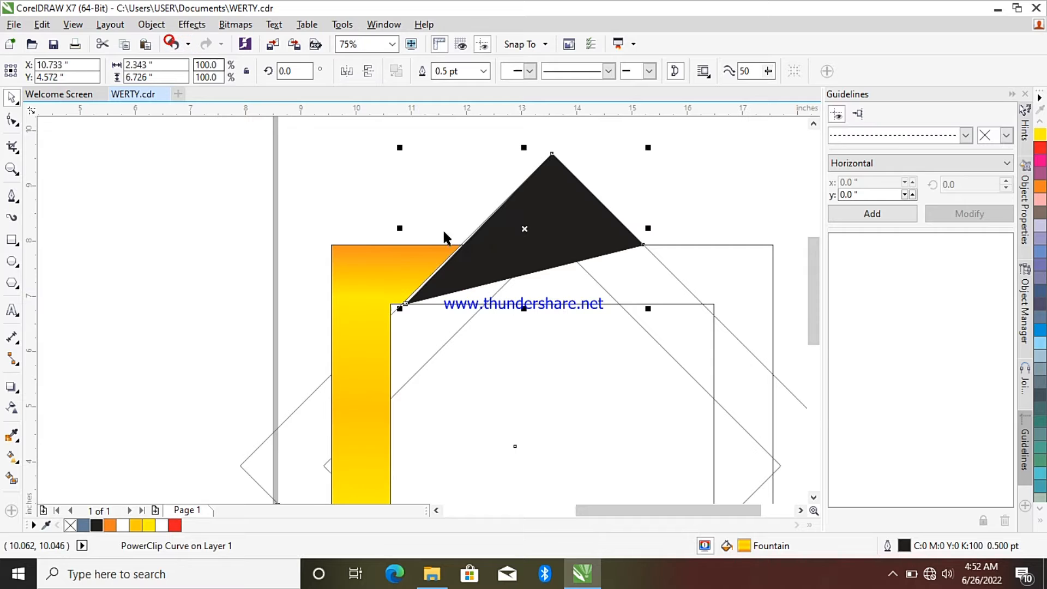
Enlarge the black triangle to about 103.7% towards the band's inner corner and rotate it slightly clockwise to about 358.15°
left_click(507, 248)
left_click(509, 246)
left_click(509, 245)
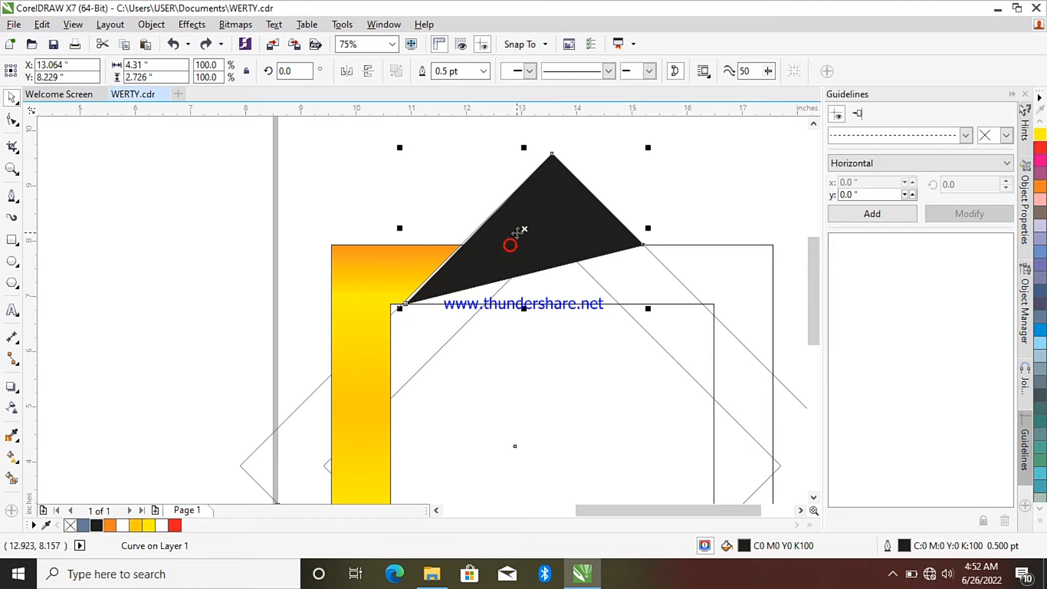
left_click_drag(400, 308, 389, 309)
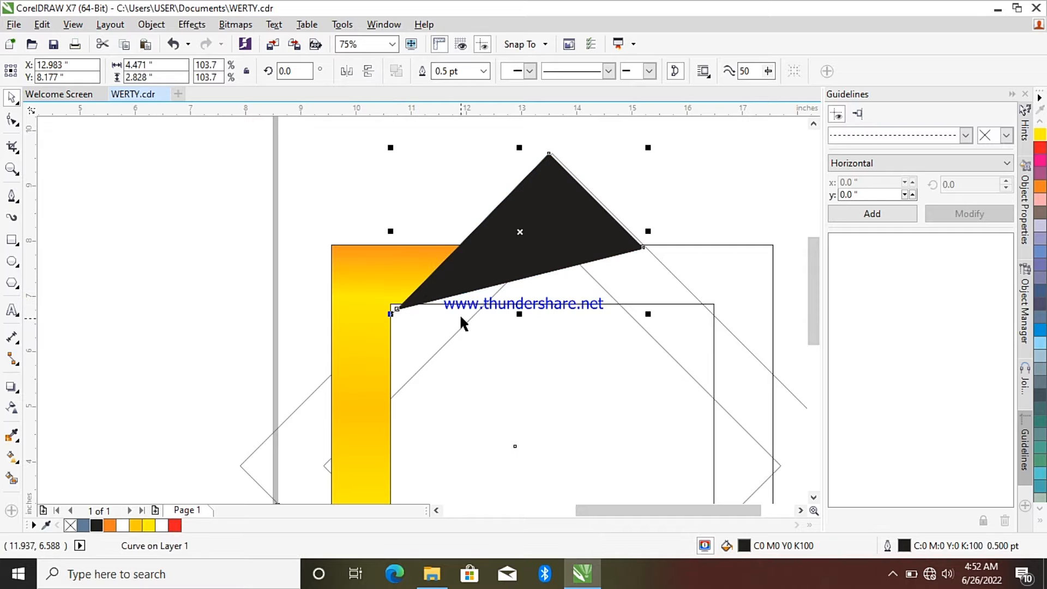
left_click(575, 218)
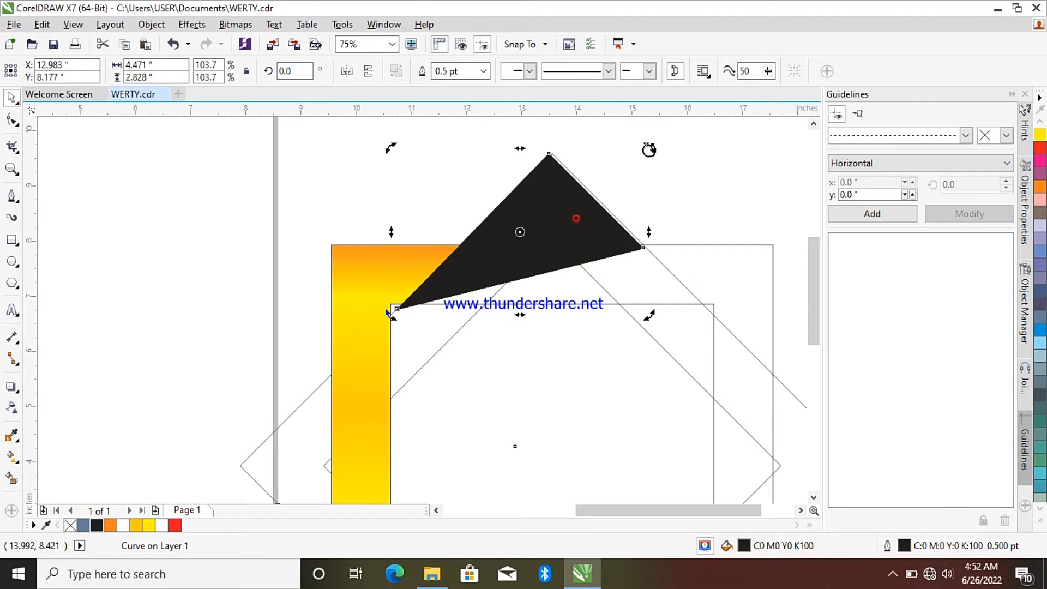
left_click_drag(648, 149, 652, 153)
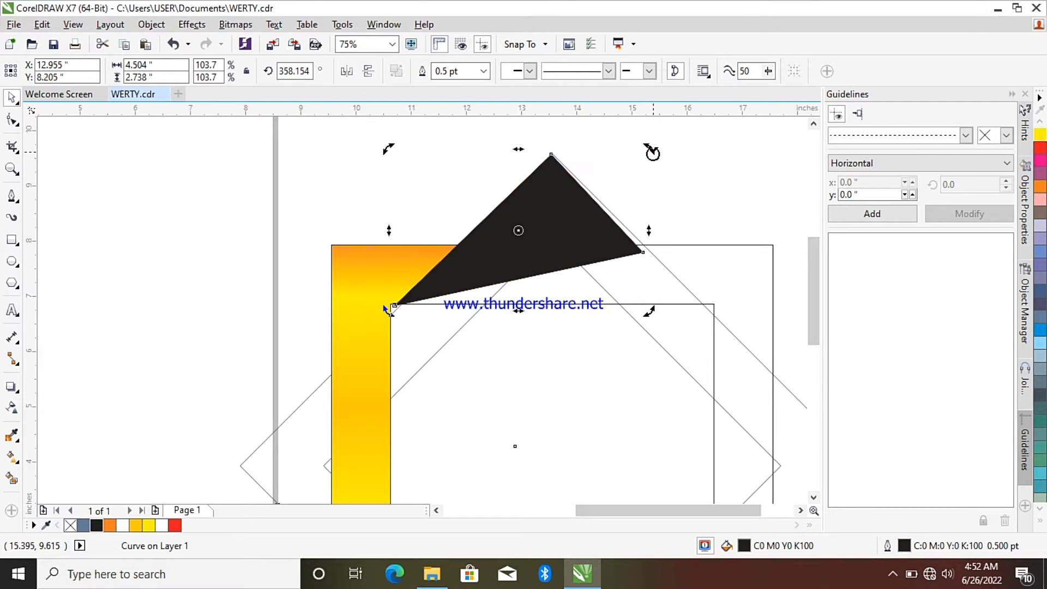
PowerClip the black triangle inside the gradient band so it overlaps the band's slanted upper end
left_click(462, 272)
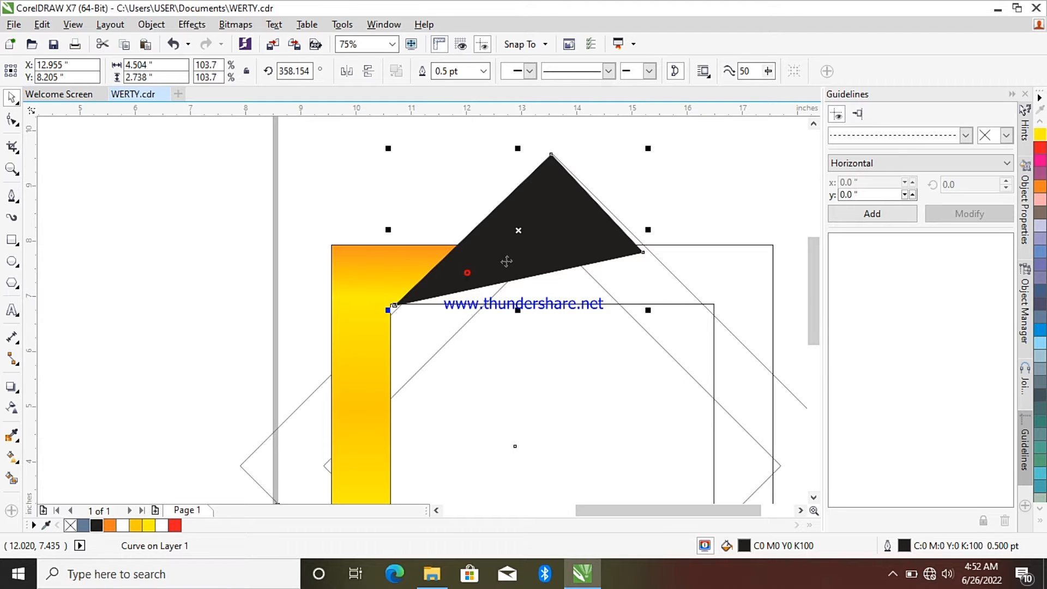
right_click(500, 254)
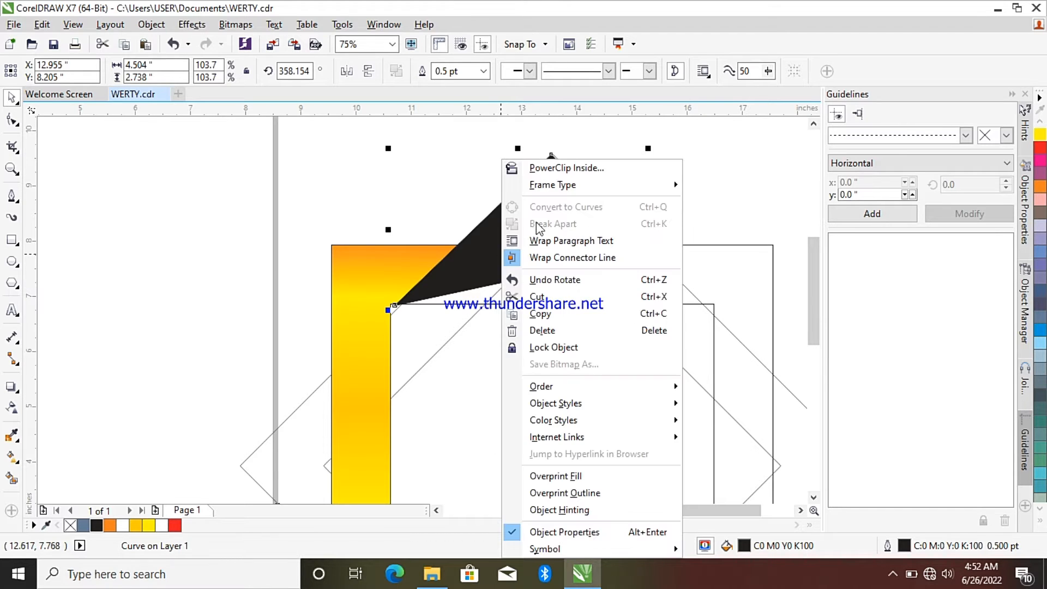
left_click(554, 173)
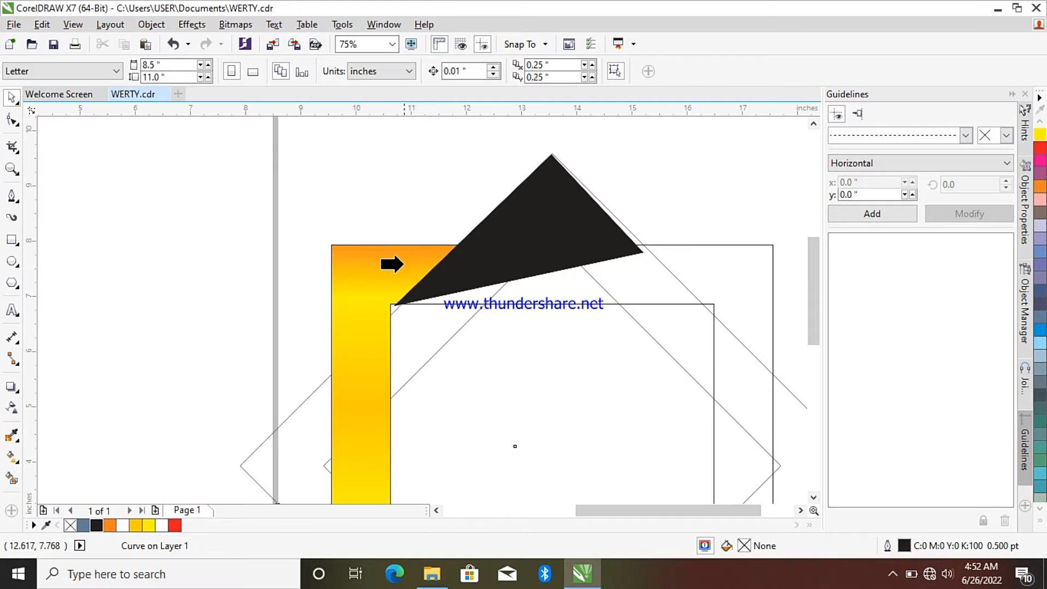
left_click(402, 265)
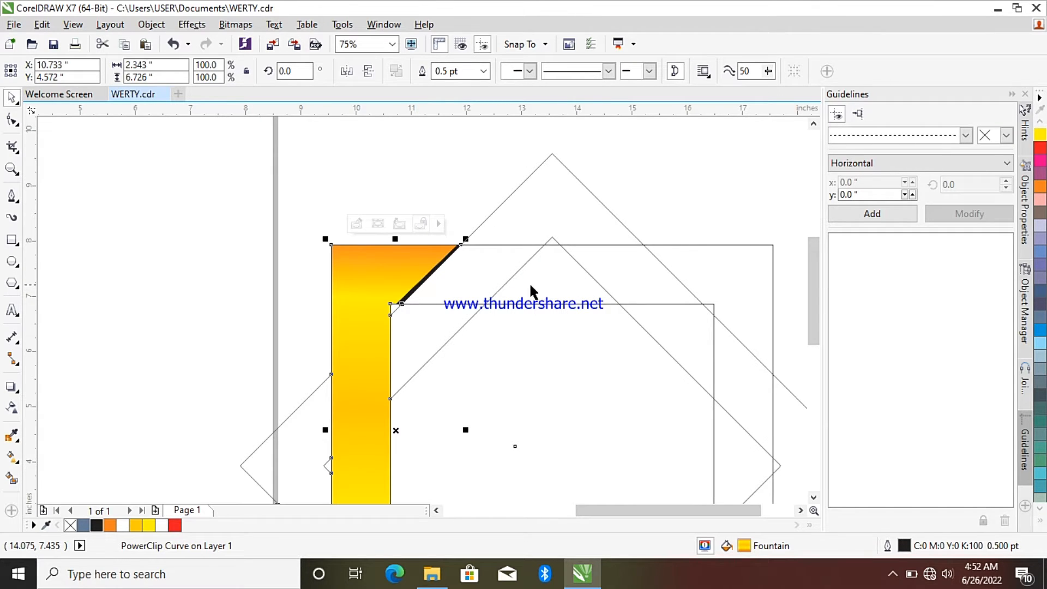
Open the band's PowerClip contents and move the black triangle about 0.2 inches right, clear of the band's slanted upper edge
left_click(357, 224)
left_click(481, 257)
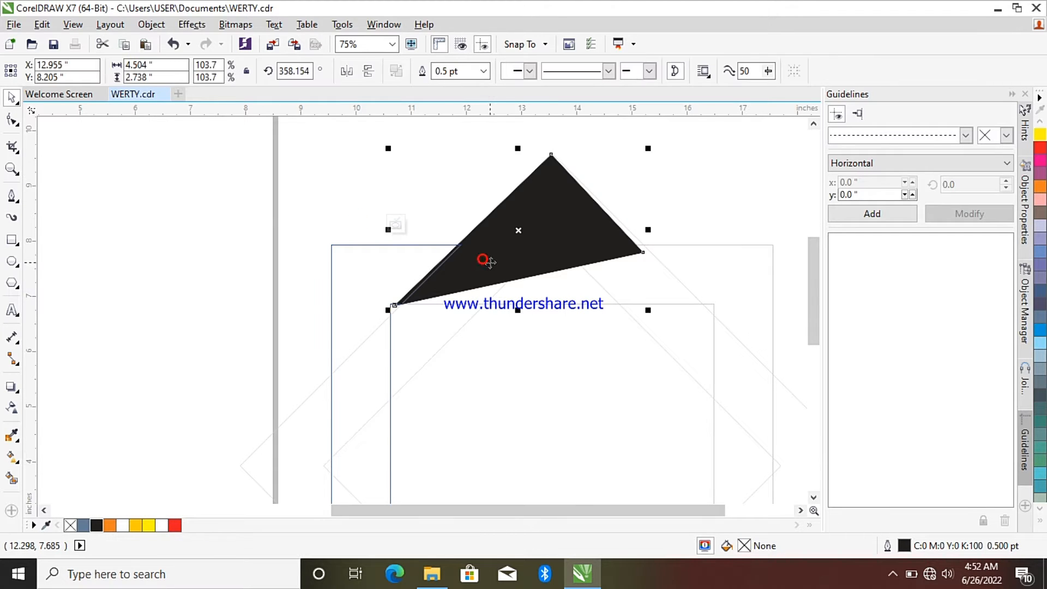
left_click_drag(488, 255, 499, 256)
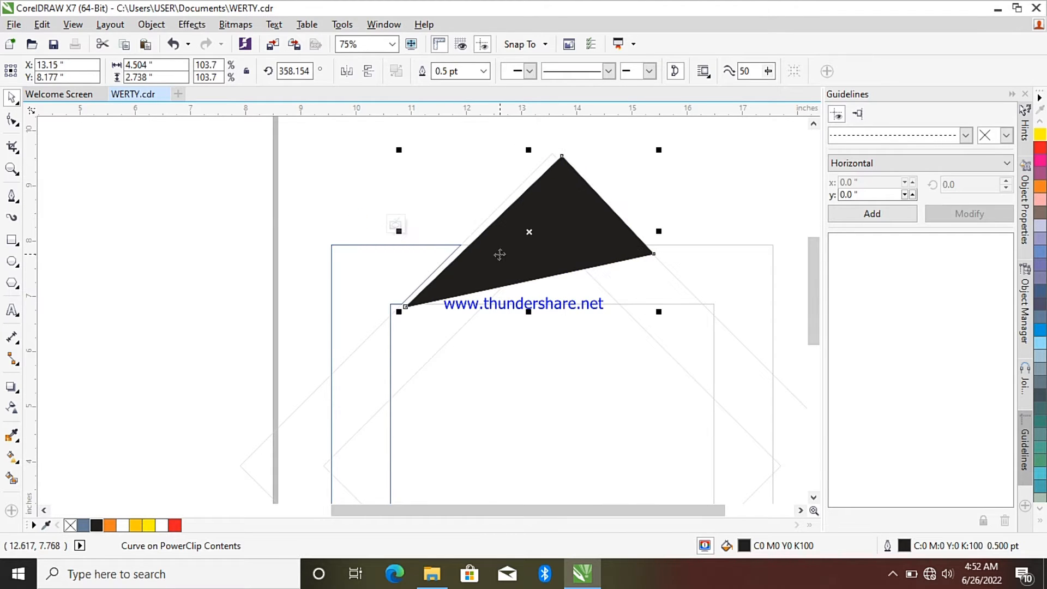
Add a black Multiply drop shadow to the triangle, direction 2, opacity 50, feathering 15, and finish editing the PowerClip
left_click(12, 386)
left_click_drag(404, 230, 645, 226)
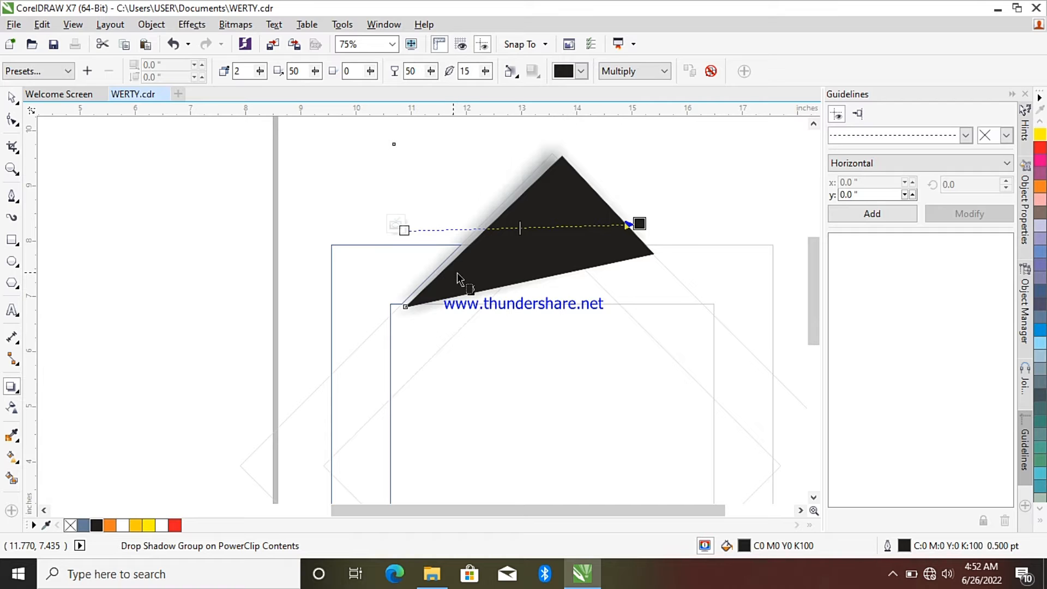
left_click(396, 224)
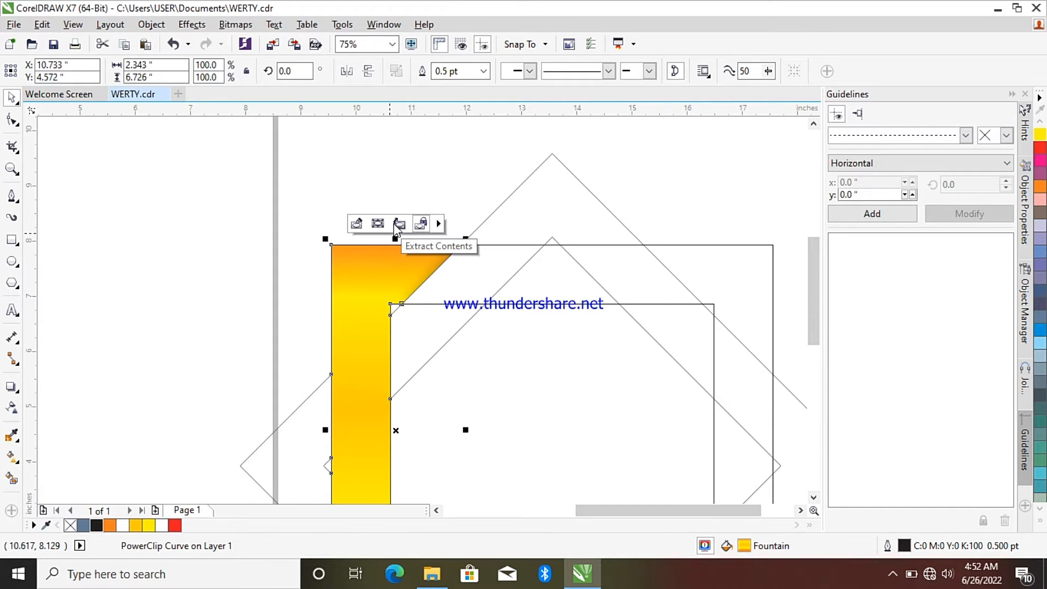
Try the shadowed triangle further down and left inside the PowerClip, at about X 12.812, Y 7.727 inches
left_click(399, 223)
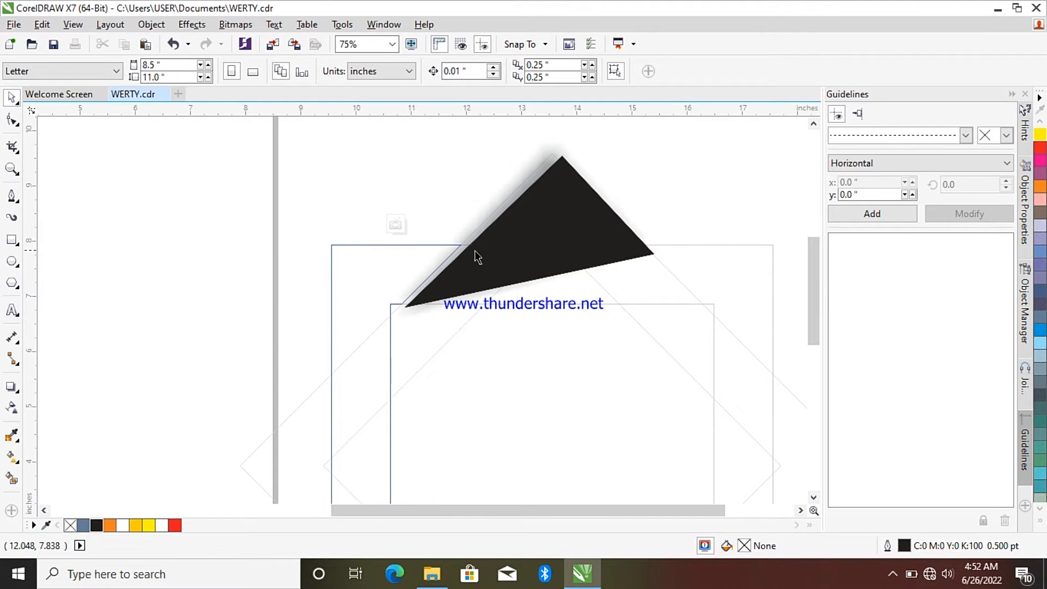
left_click(508, 253)
left_click_drag(529, 232, 508, 256)
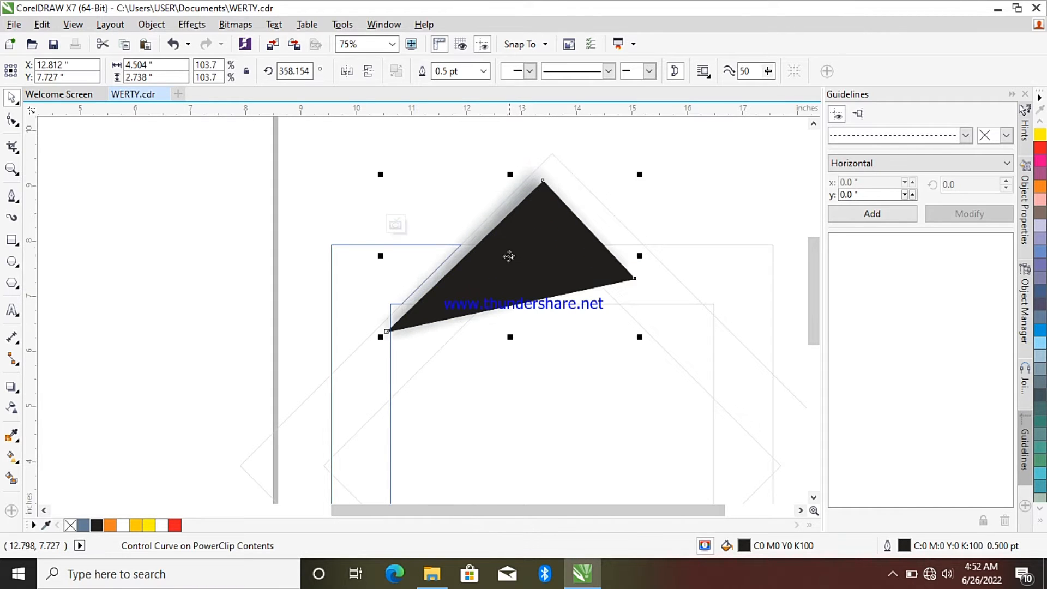
left_click(395, 224)
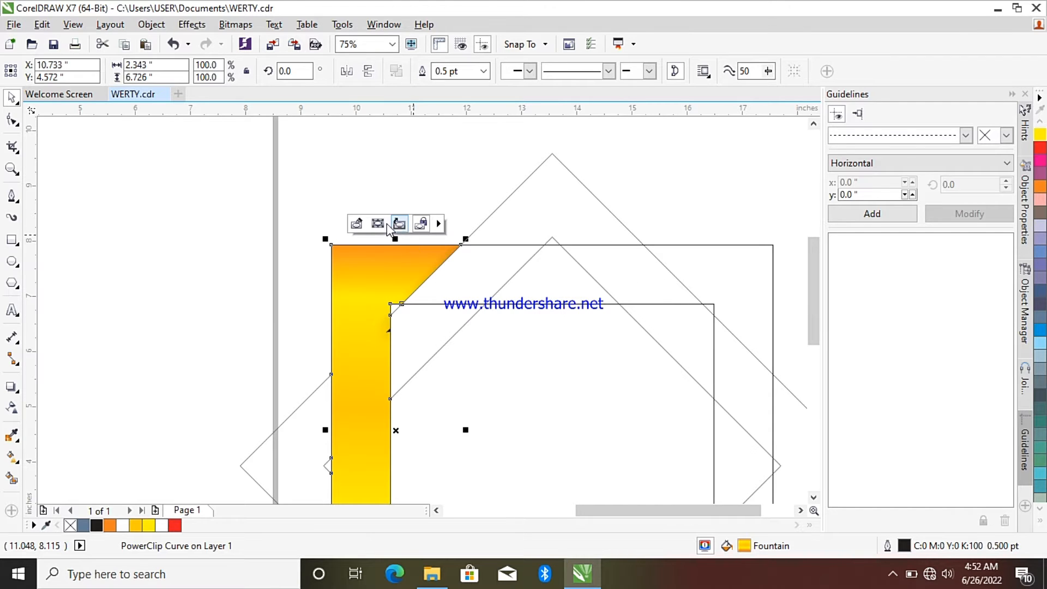
Try the shadowed triangle about 0.28 inches further right inside the PowerClip, at about X 13.089 inches
left_click(356, 223)
left_click(485, 271)
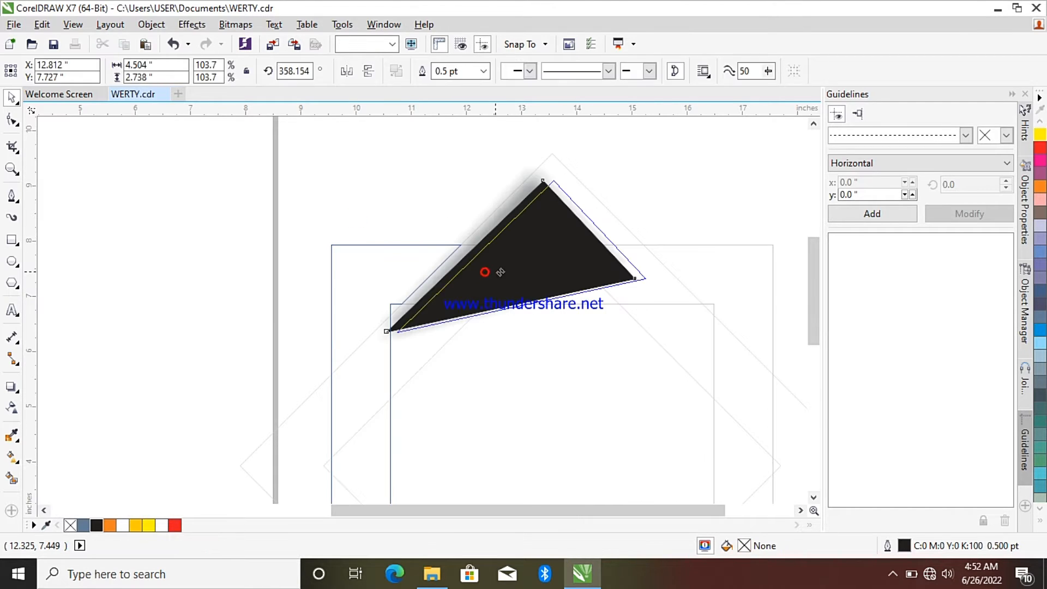
left_click_drag(500, 271, 501, 271)
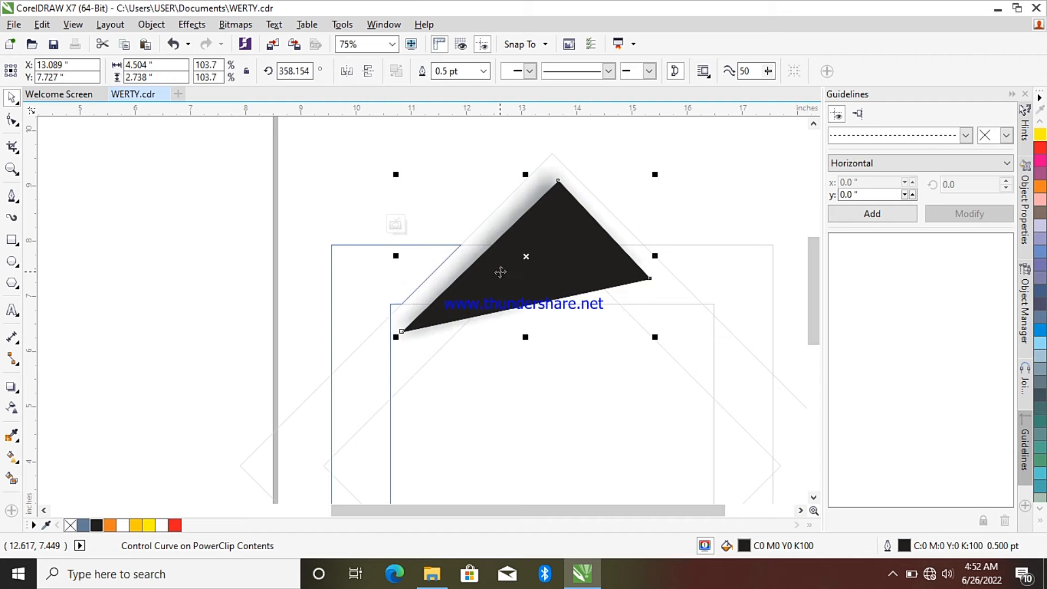
left_click(395, 225)
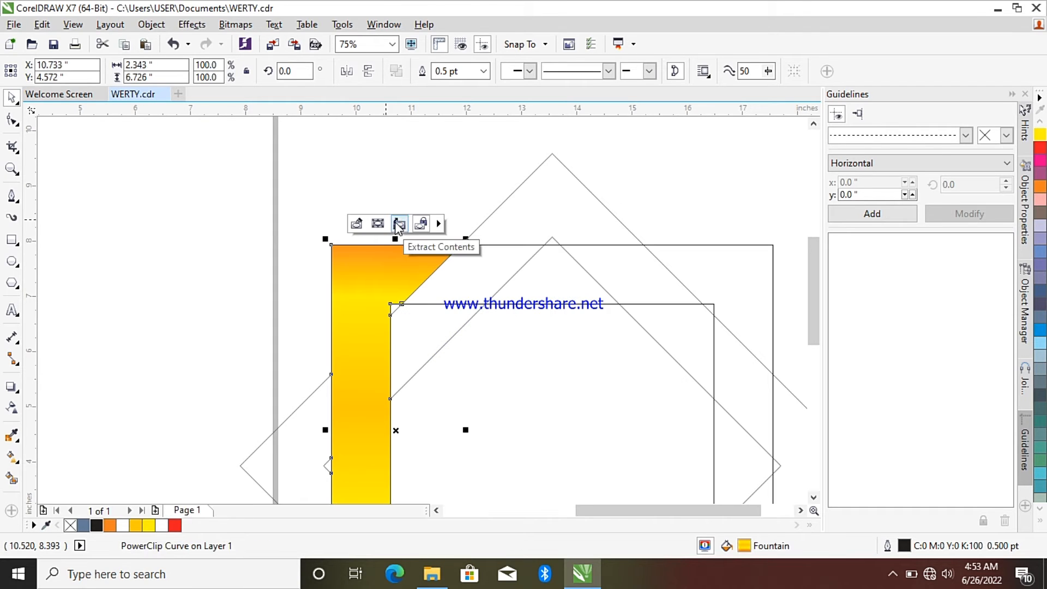
Reposition the shadowed triangle in the PowerClip to about X 12.798, Y 7.838 inches, so its shadow falls along the slanted upper edge
left_click(398, 225)
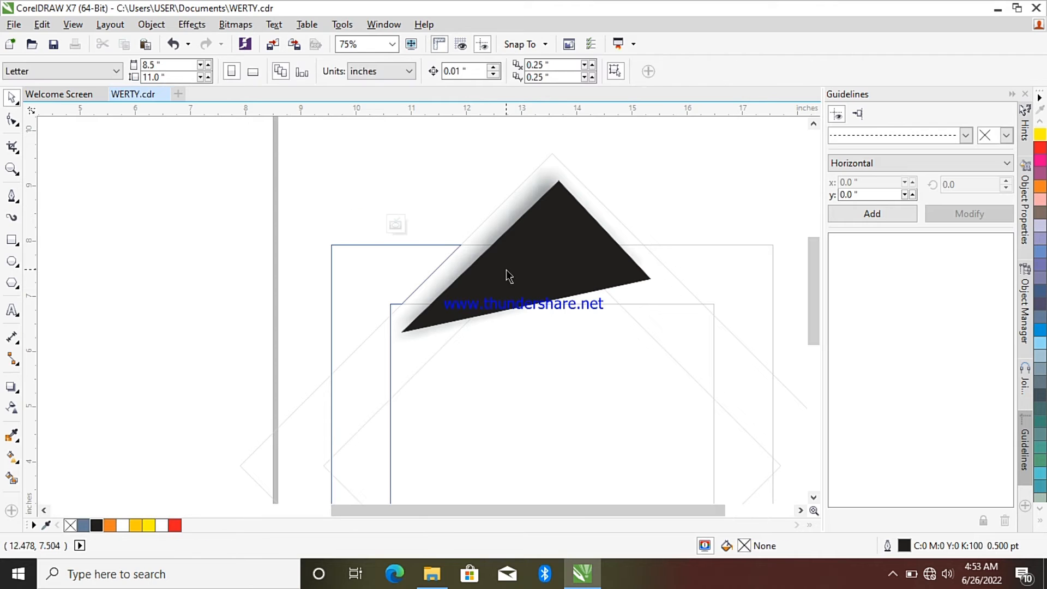
left_click_drag(506, 271, 490, 264)
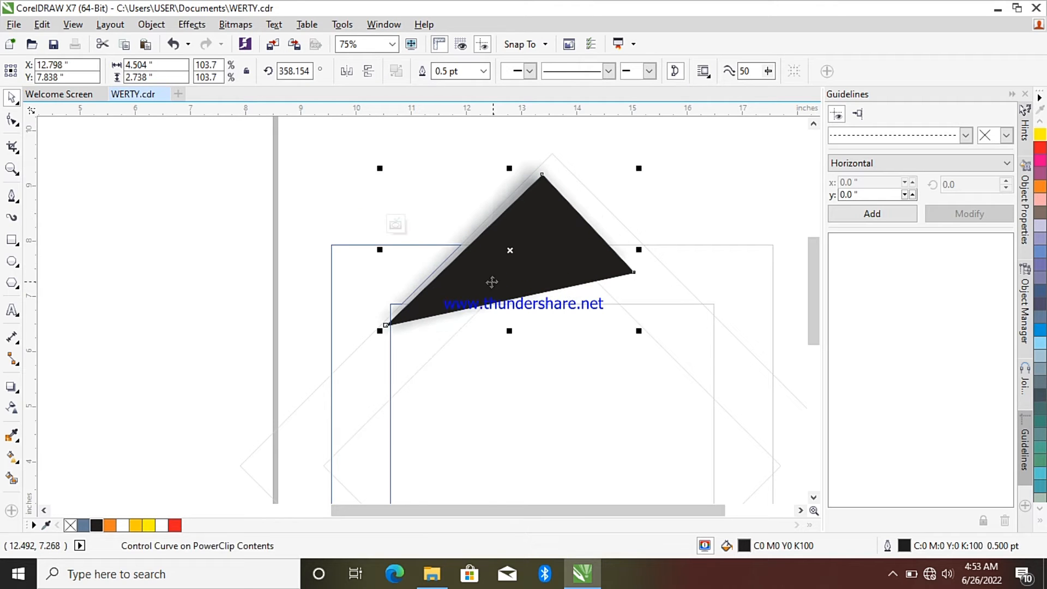
left_click(395, 225)
left_click(396, 225)
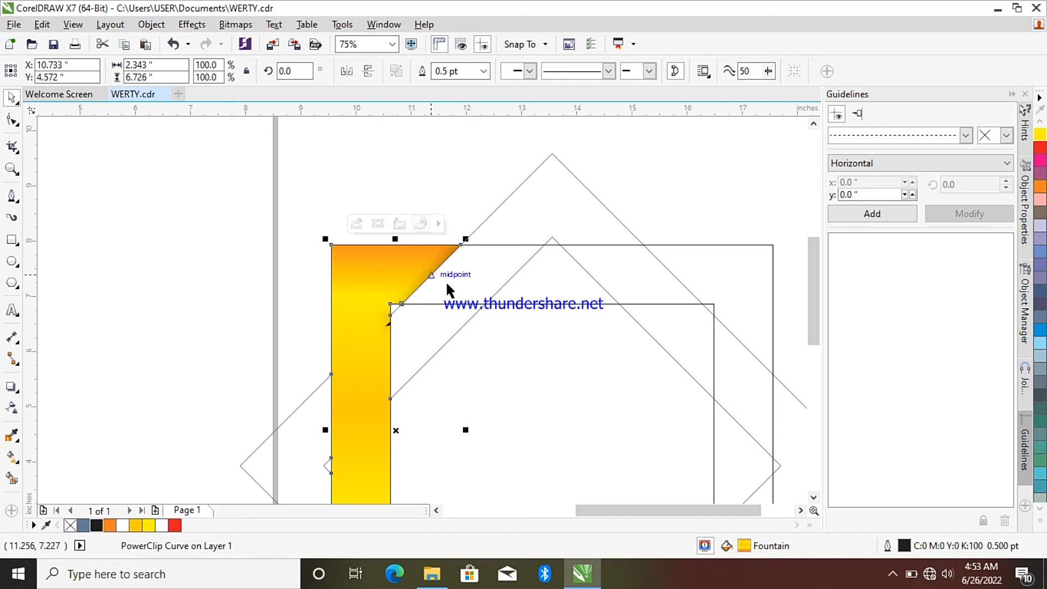
Reopen the band's PowerClip contents and place a shadowless copy of the black triangle below the original
scroll(474, 303, "down", 1)
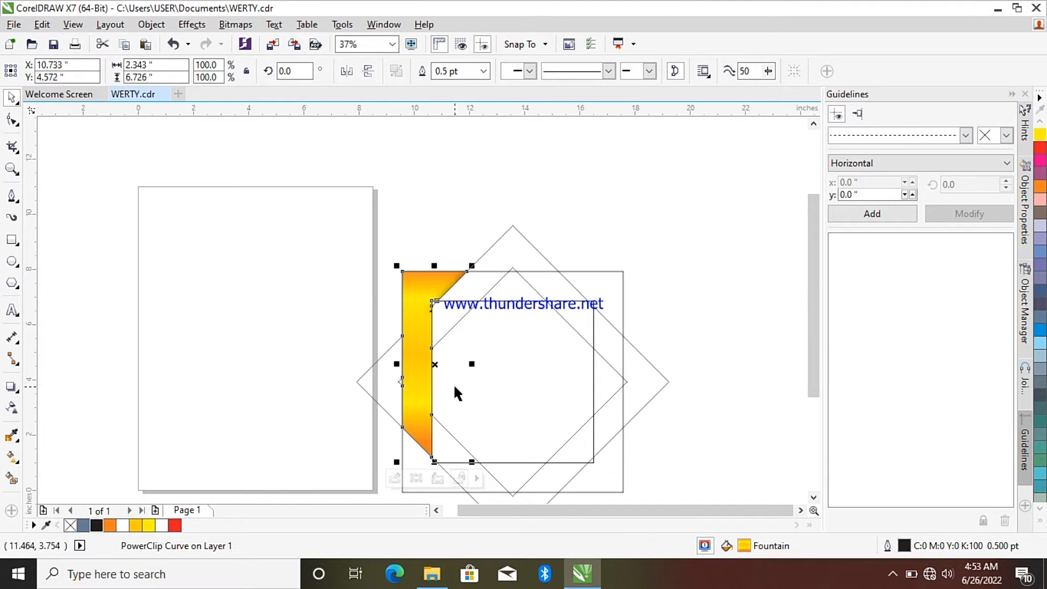
scroll(455, 391, "up", 1)
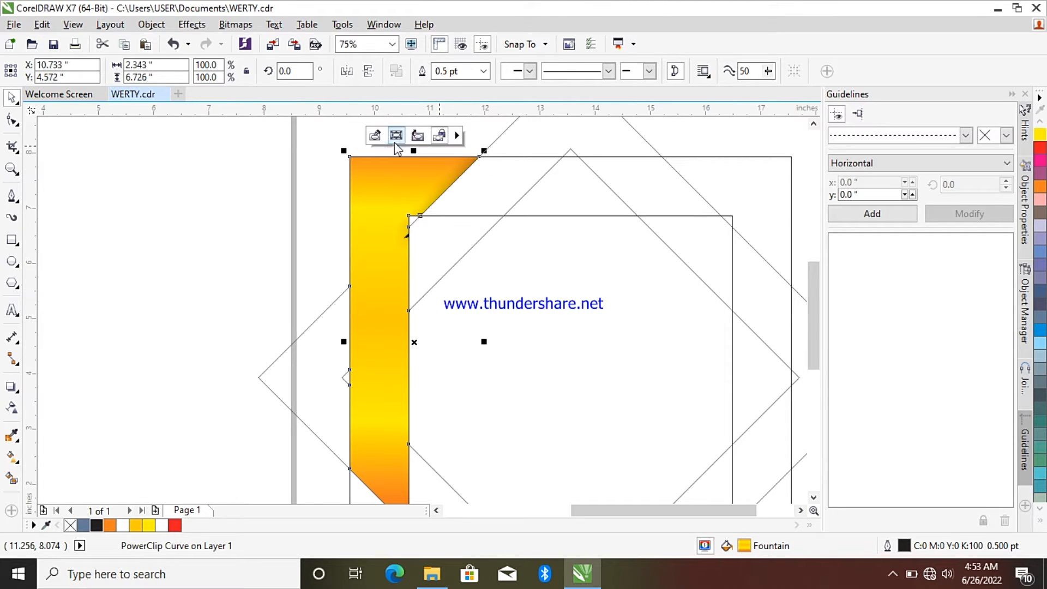
left_click(375, 137)
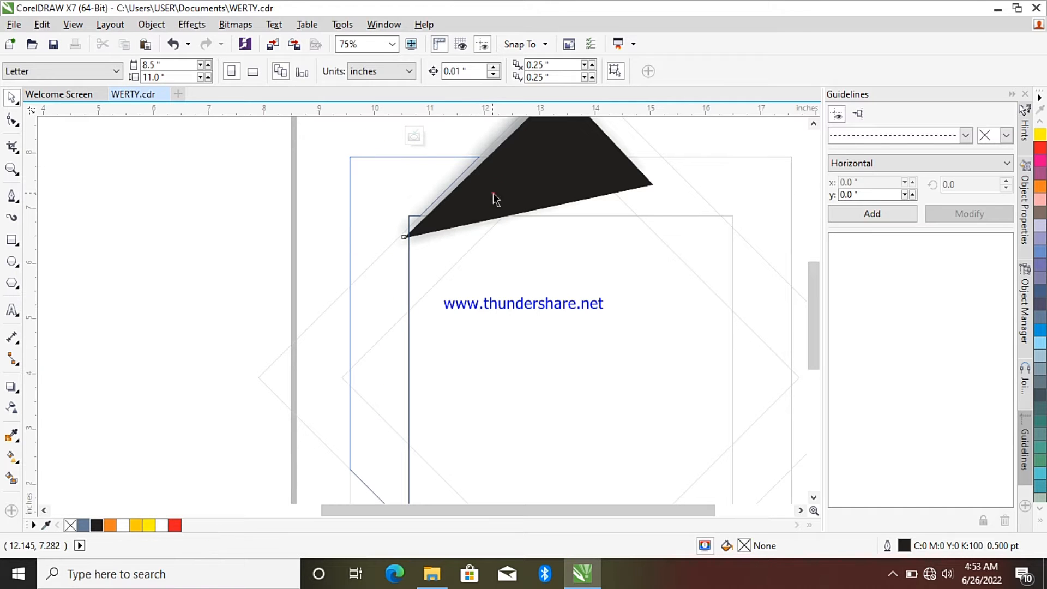
left_click(491, 193)
left_click_drag(511, 188, 532, 381)
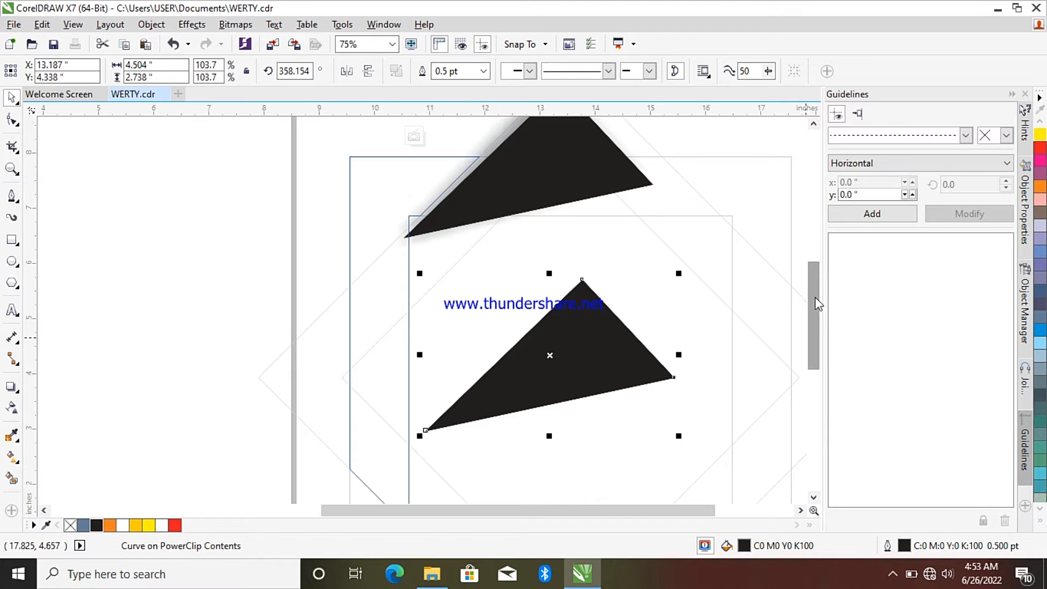
Move the triangle copy over the band's lower end and rotate it clockwise to about 292.5°
left_click_drag(813, 292, 814, 334)
left_click(556, 228)
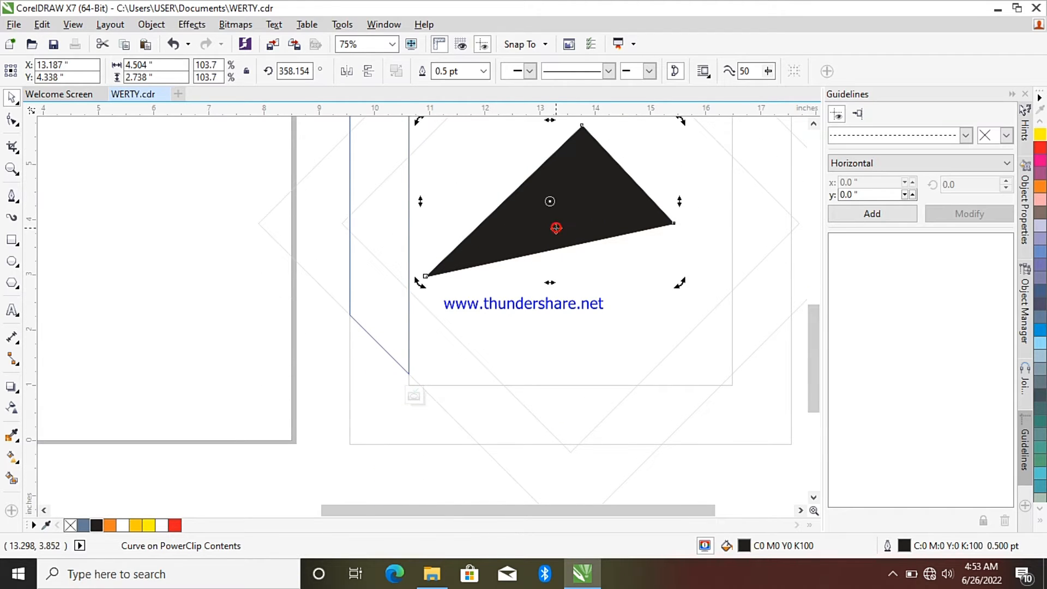
left_click(556, 228)
left_click_drag(558, 221, 443, 361)
left_click(443, 362)
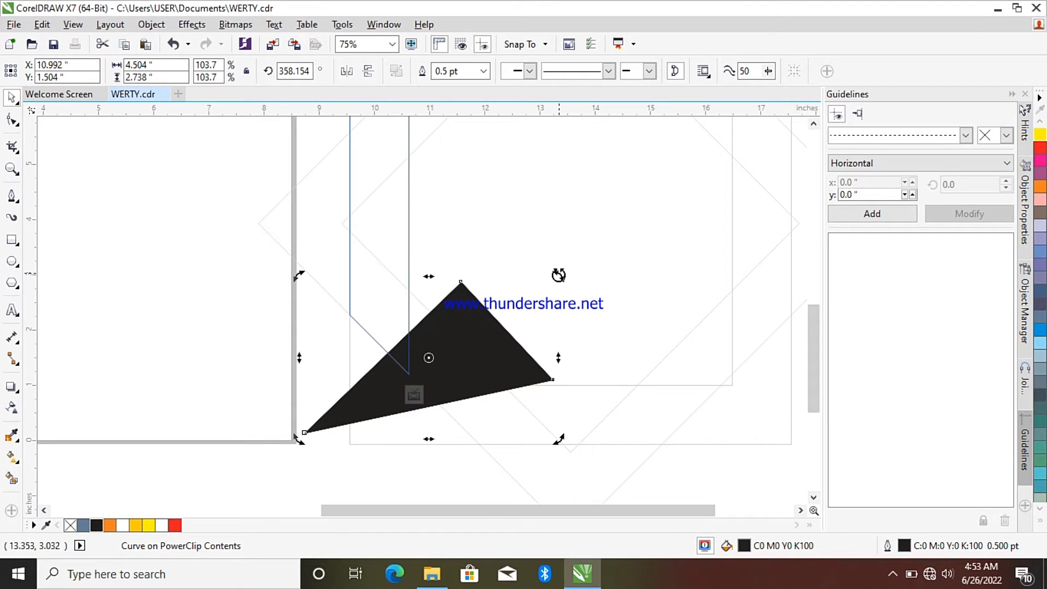
left_click_drag(558, 275, 557, 364)
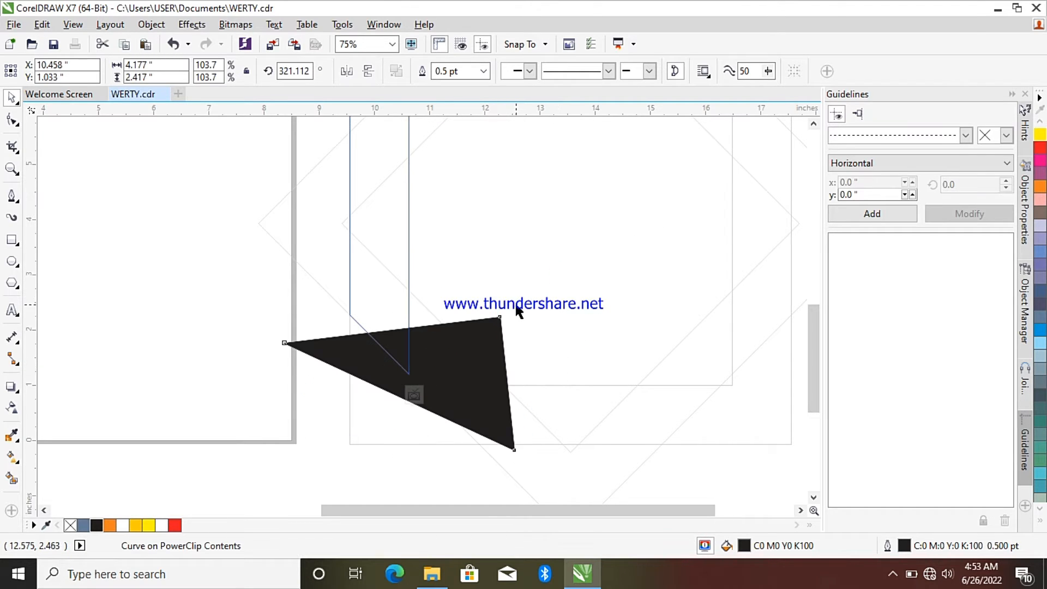
left_click(460, 354)
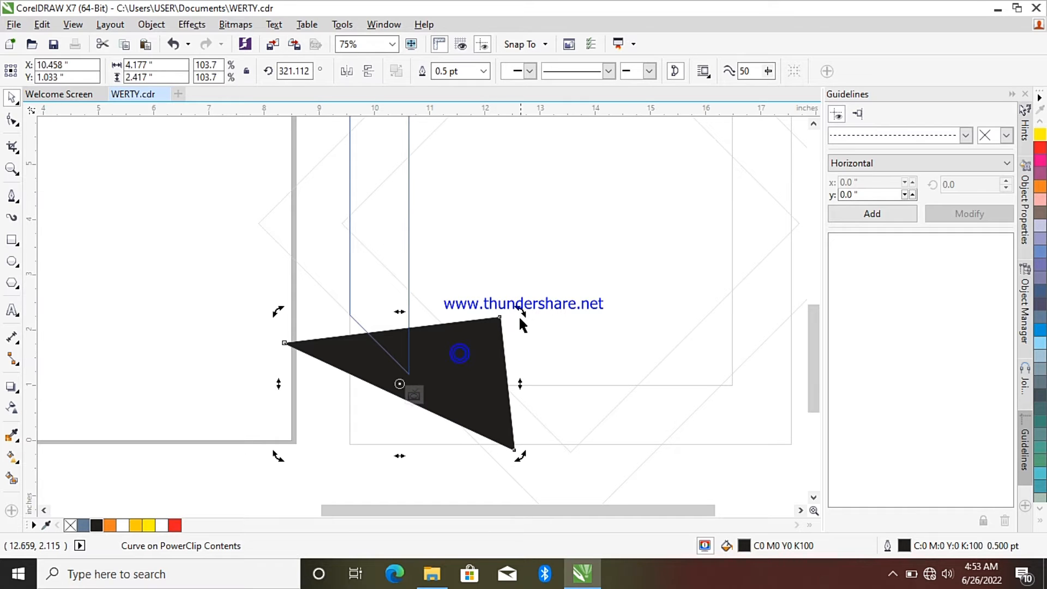
left_click_drag(520, 311, 525, 373)
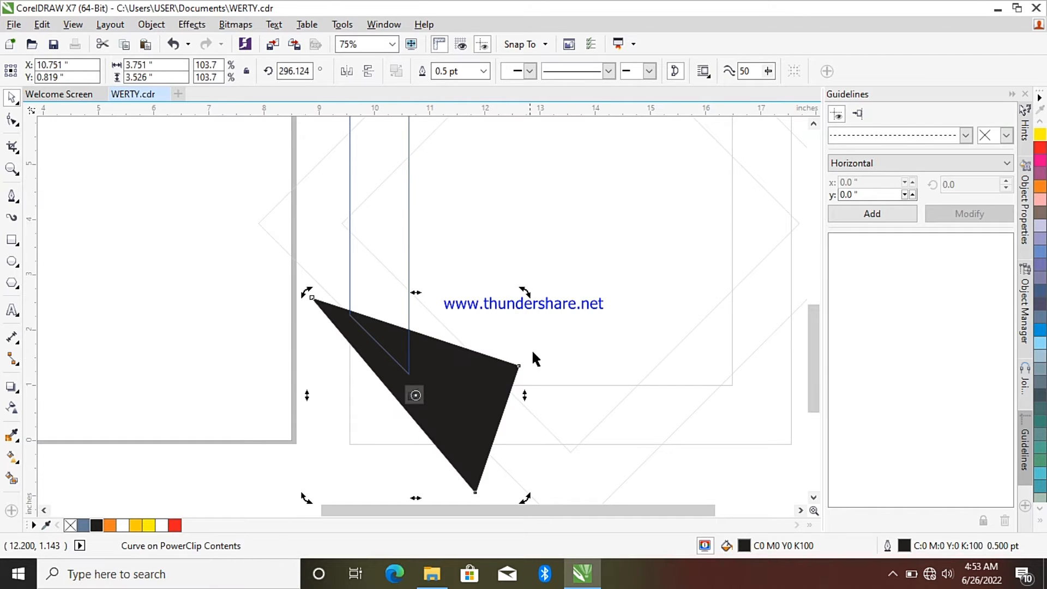
left_click_drag(523, 289, 523, 345)
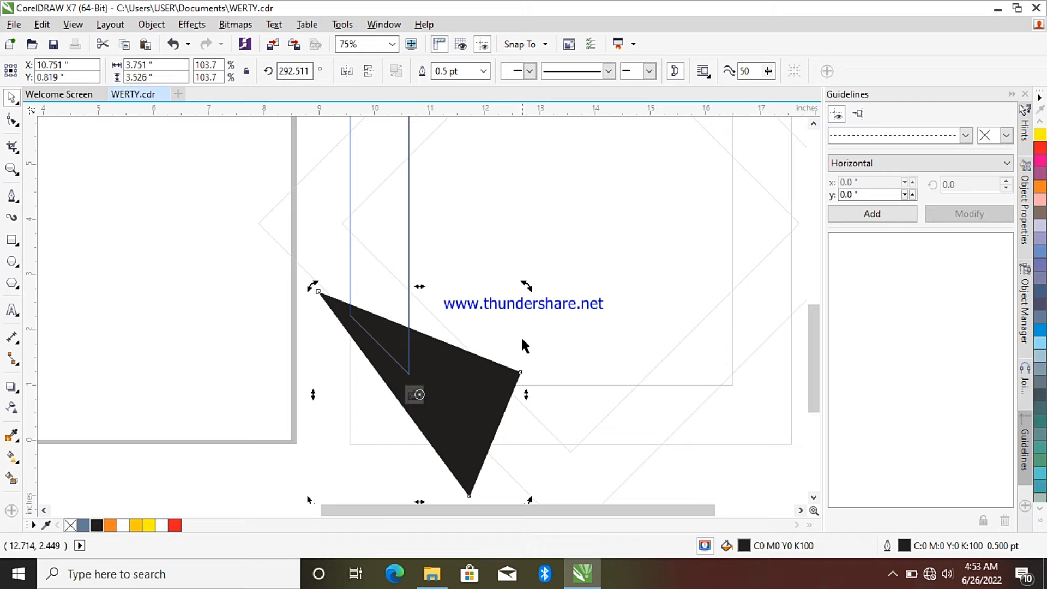
Rotate the triangle copy further to about 267.4° and align its long side just outside the band's slanted lower edge
left_click(470, 384)
left_click_drag(470, 384, 427, 409)
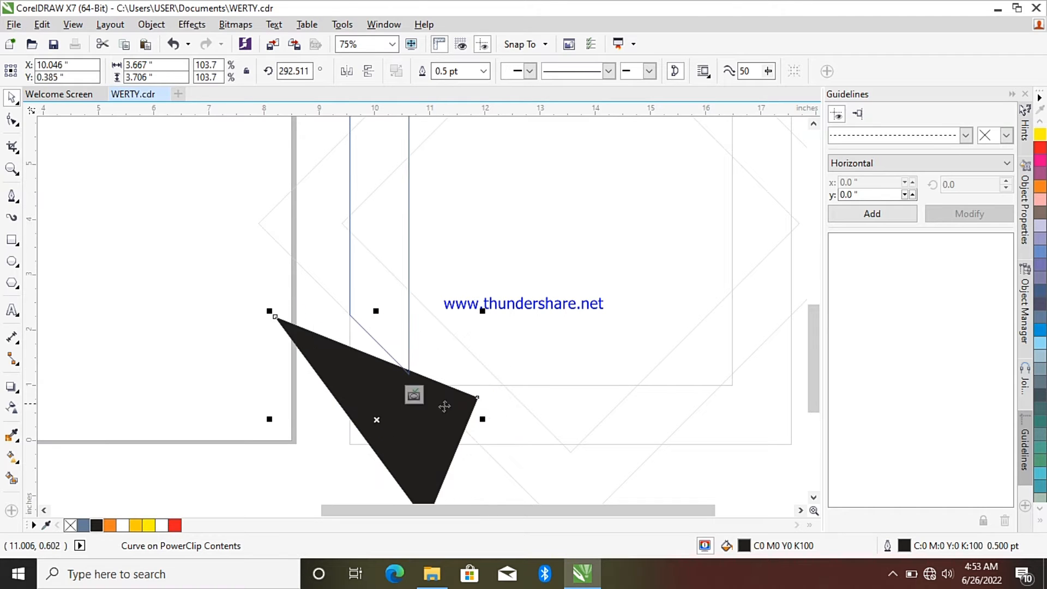
left_click(440, 415)
left_click_drag(482, 307, 492, 355)
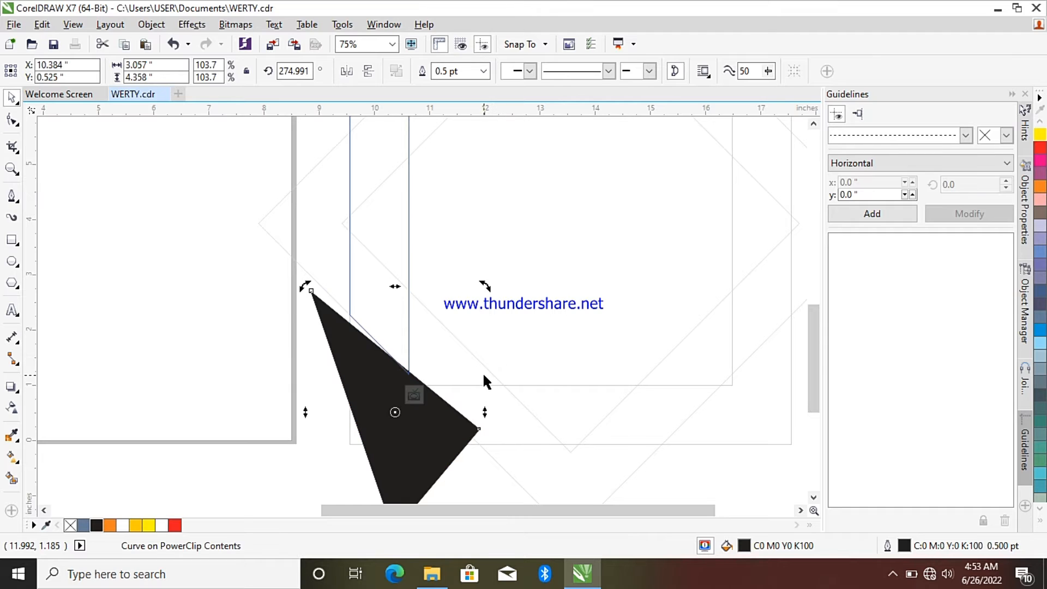
left_click_drag(481, 288, 497, 300)
left_click(375, 362)
mouse_move(374, 374)
left_mouse_down()
mouse_move(358, 385)
mouse_move(366, 375)
left_mouse_up()
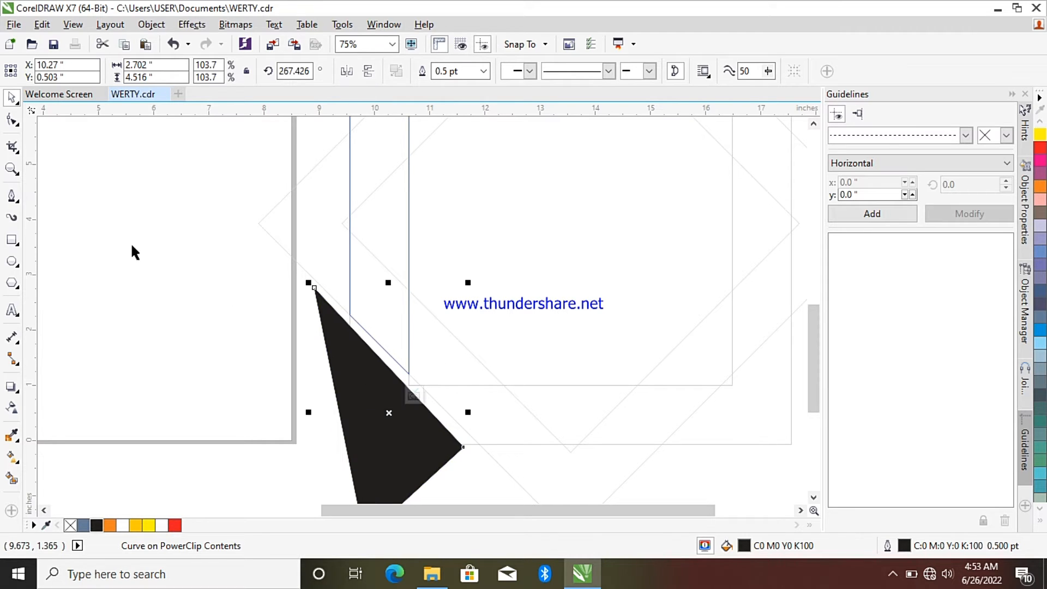
Add a black Multiply drop shadow to the lower triangle, direction 168, opacity 50, feathering 15
left_click(12, 386)
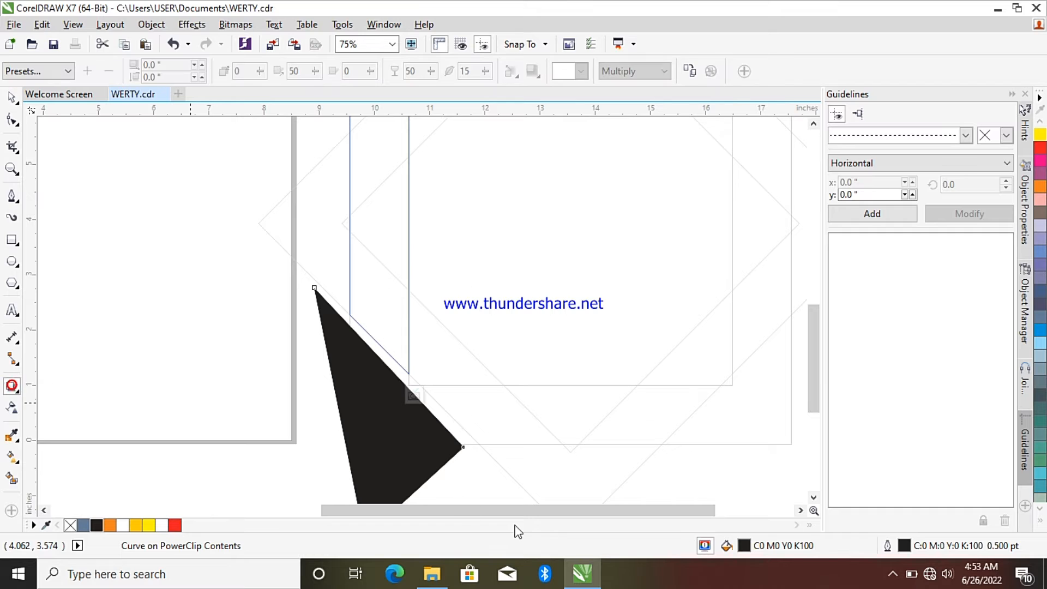
left_click_drag(463, 412, 303, 385)
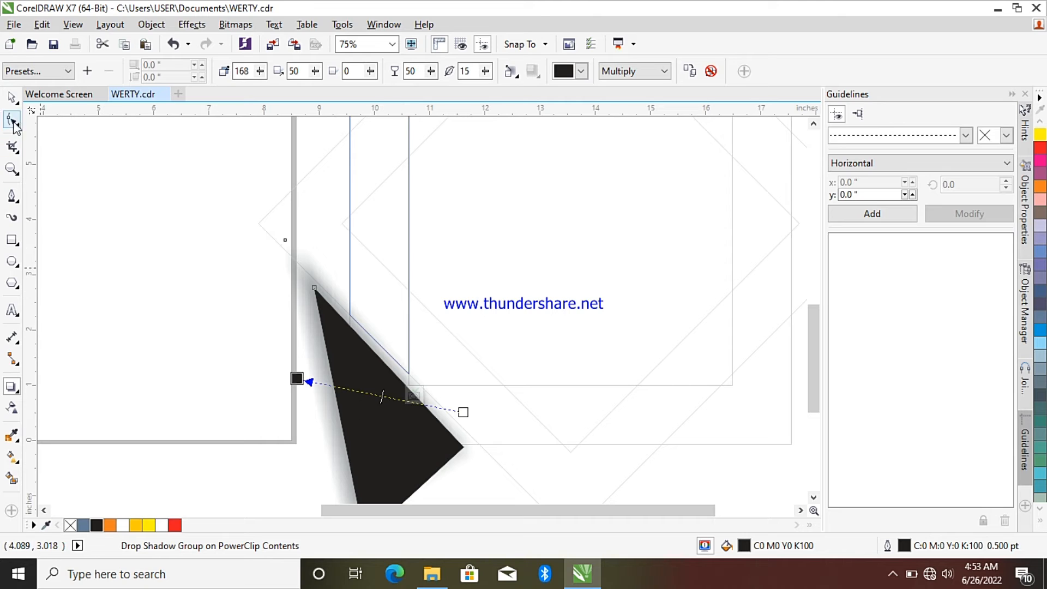
left_click(13, 98)
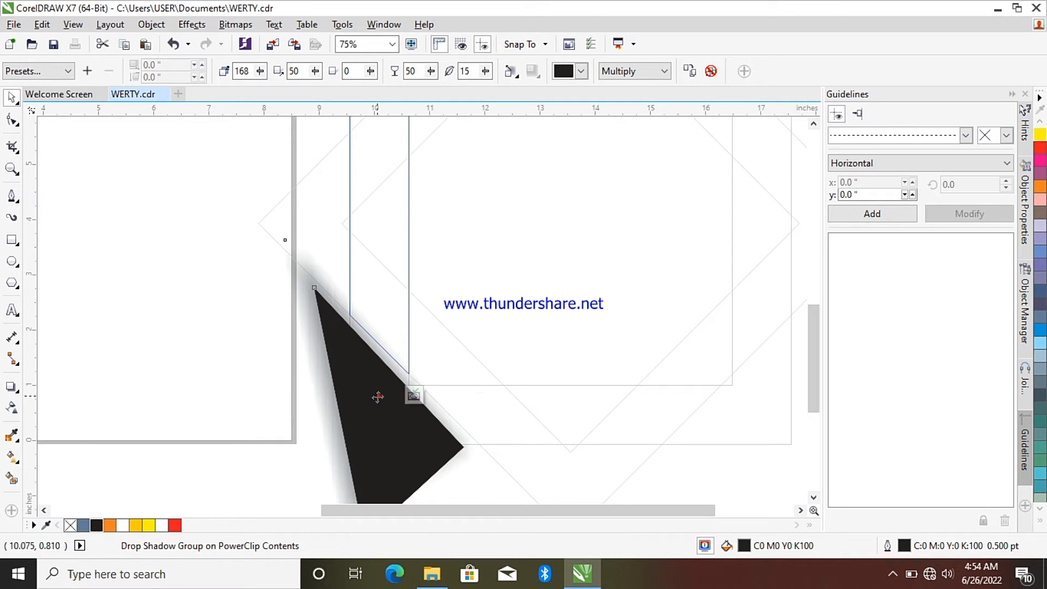
Nudge the shadowed lower triangle up against the band's slanted edge and finish editing the PowerClip
left_click_drag(373, 398, 380, 385)
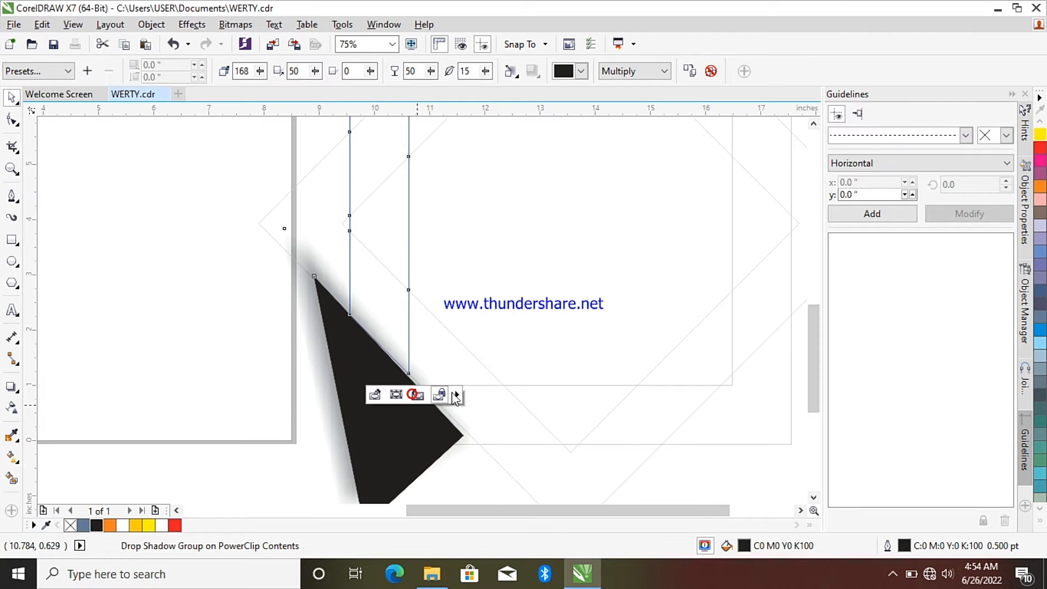
left_click(414, 397)
scroll(568, 336, "down", 4)
scroll(626, 280, "up", 2)
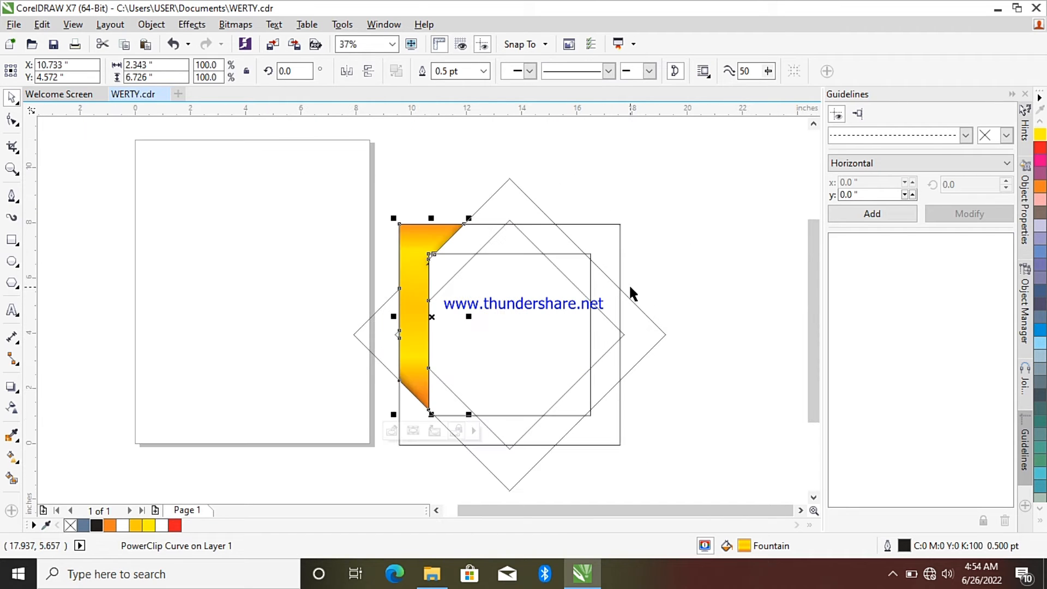
Move the finished band's rotation centre to the middle of the frame and create a copy rotated about 44.8° counterclockwise
left_click(358, 223)
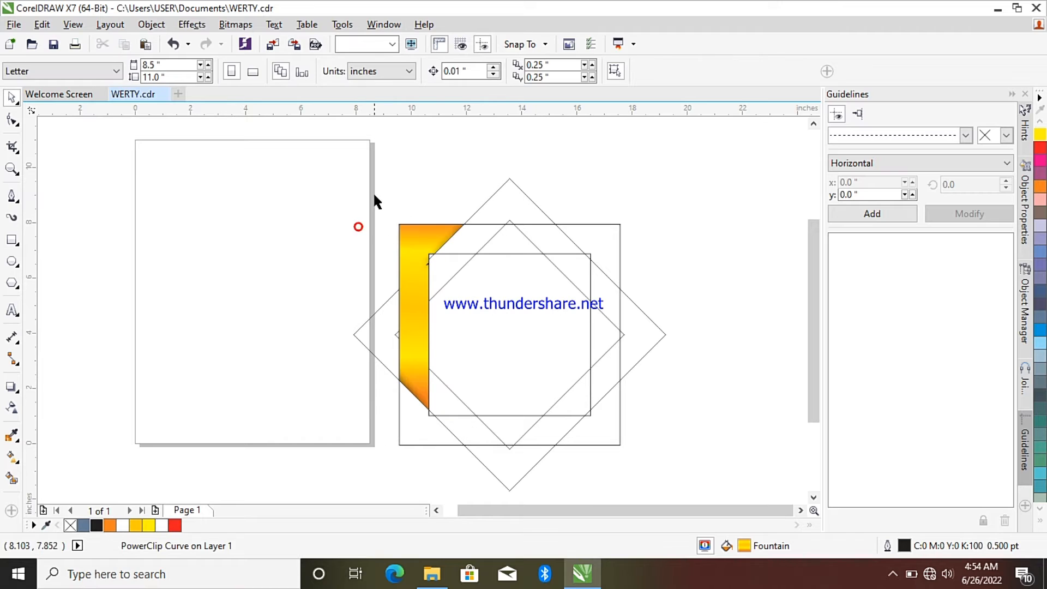
left_click_drag(374, 195, 519, 467)
left_click(415, 312)
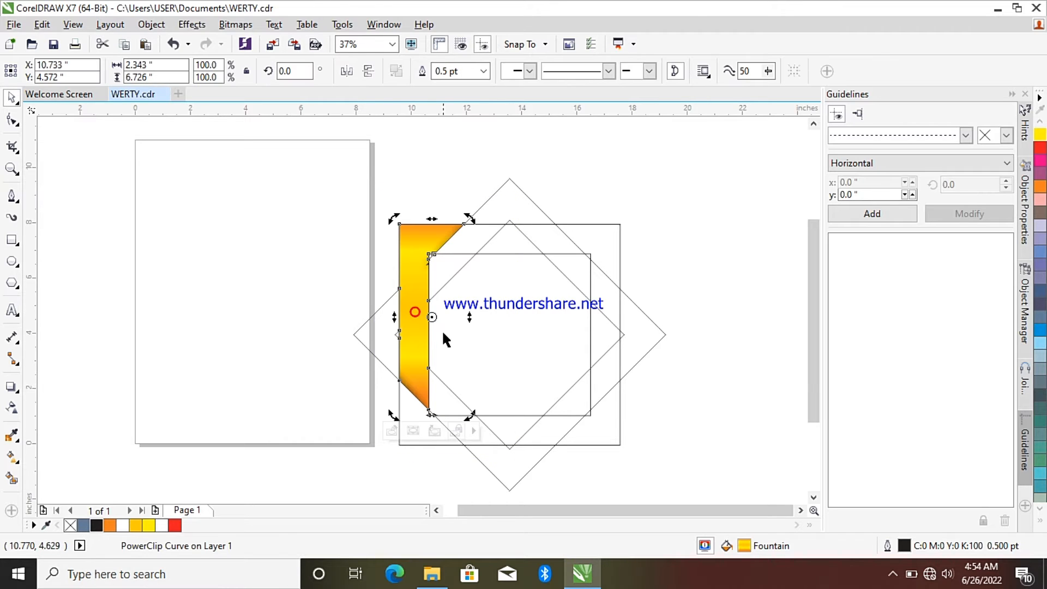
mouse_move(432, 316)
left_mouse_down()
mouse_move(515, 339)
mouse_move(503, 338)
left_mouse_up()
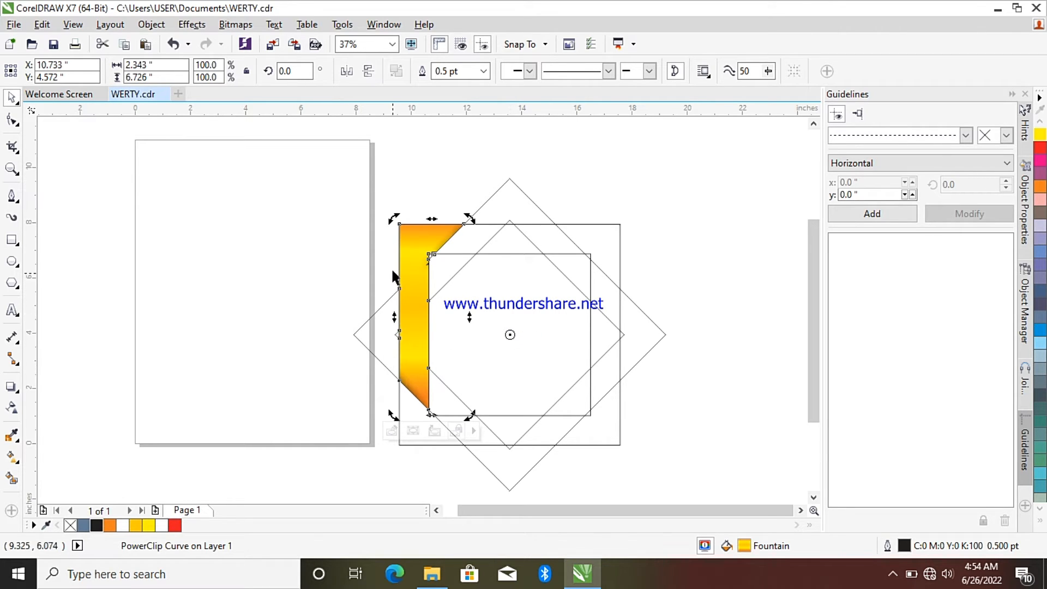
mouse_move(393, 217)
left_mouse_down()
mouse_move(343, 257)
mouse_move(324, 299)
mouse_move(328, 336)
left_mouse_up()
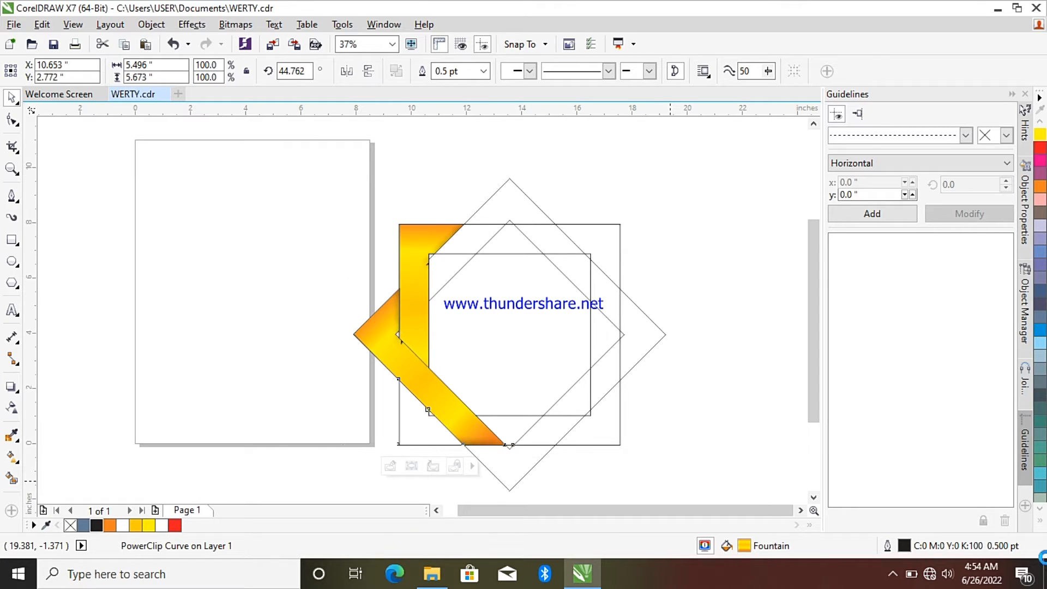
Repeat the rotated band copy six more times around the centre to complete the eight-band interlaced frame
key("ctrl+r")
key("ctrl+r")
key("ctrl+r")
key("ctrl+r")
key("ctrl+r")
key("ctrl+r")
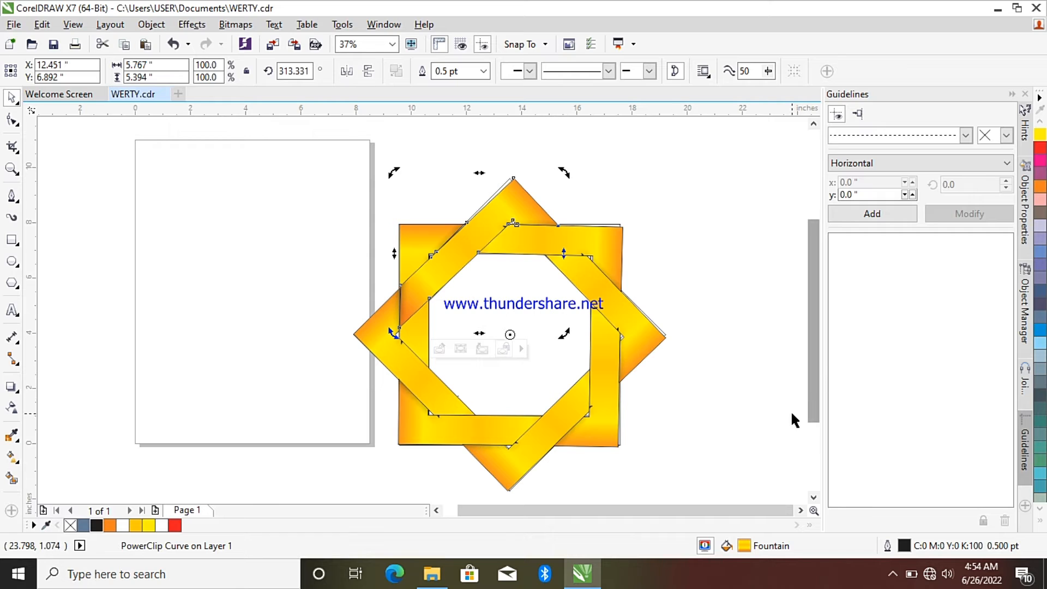
left_click(742, 366)
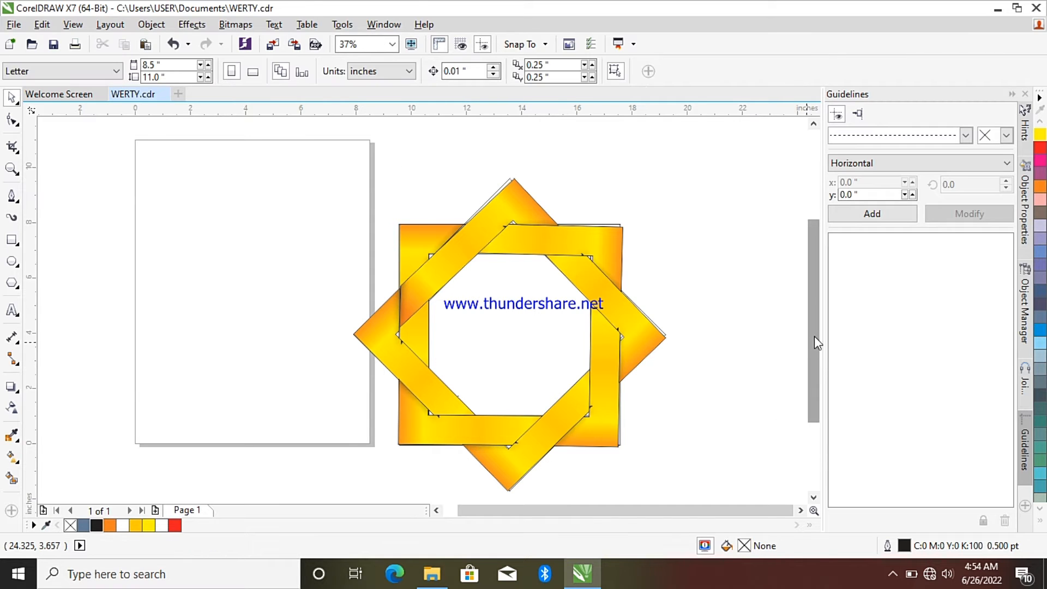
Examine the overlap at the frame's left side, where the last slanted band copy meets the first bands
left_click_drag(814, 342, 816, 349)
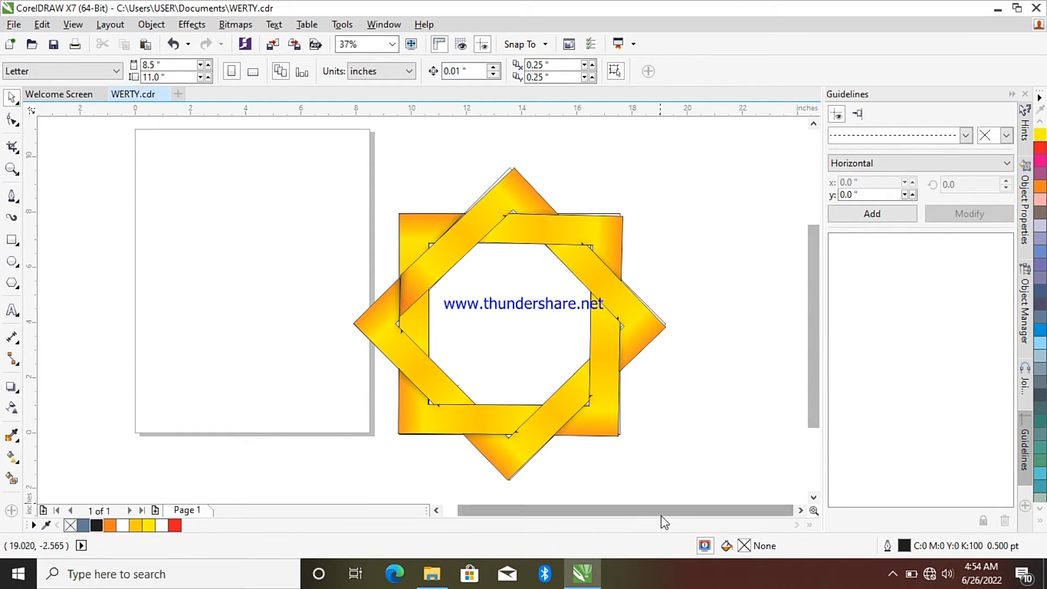
scroll(661, 513, "left", 2)
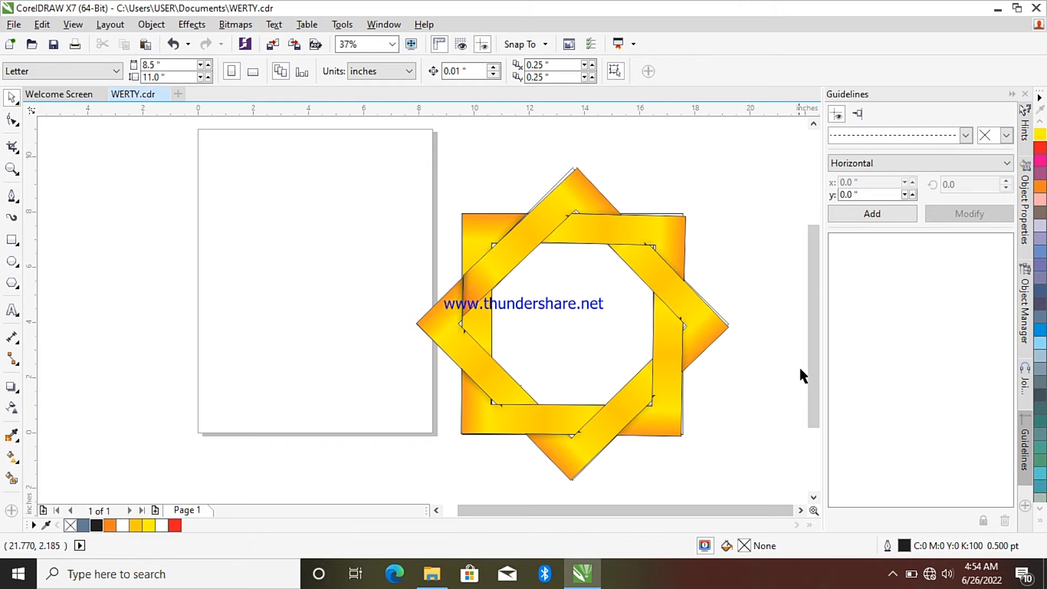
scroll(488, 322, "up", 4)
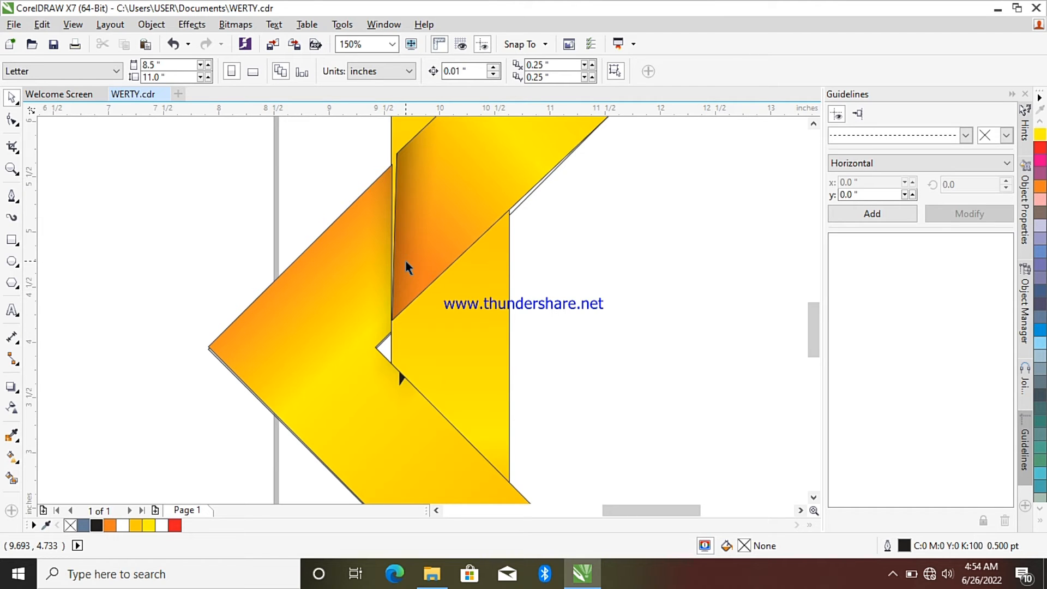
scroll(406, 267, "down", 4)
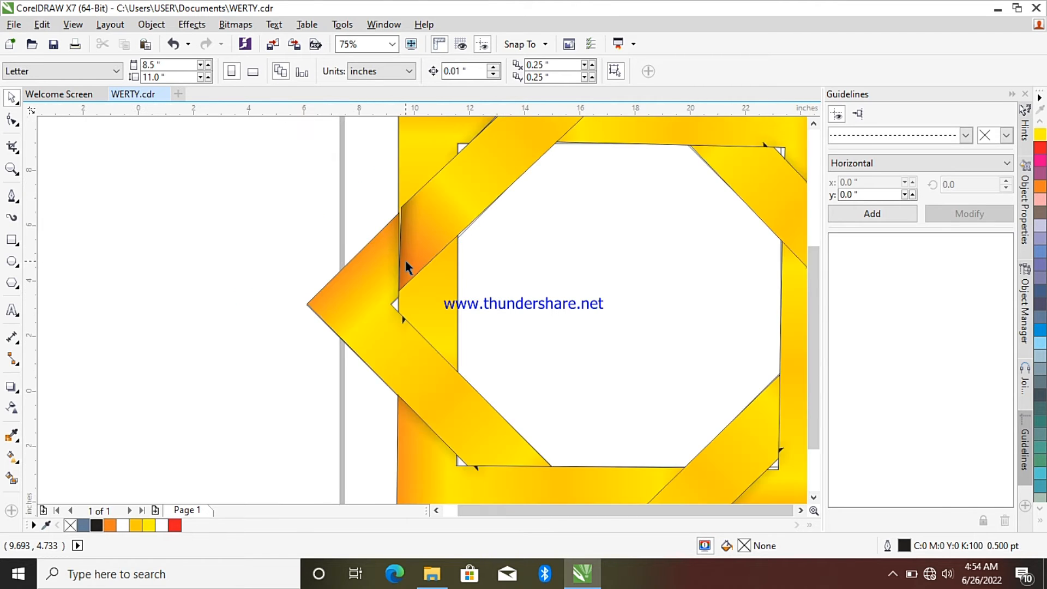
scroll(397, 266, "up", 4)
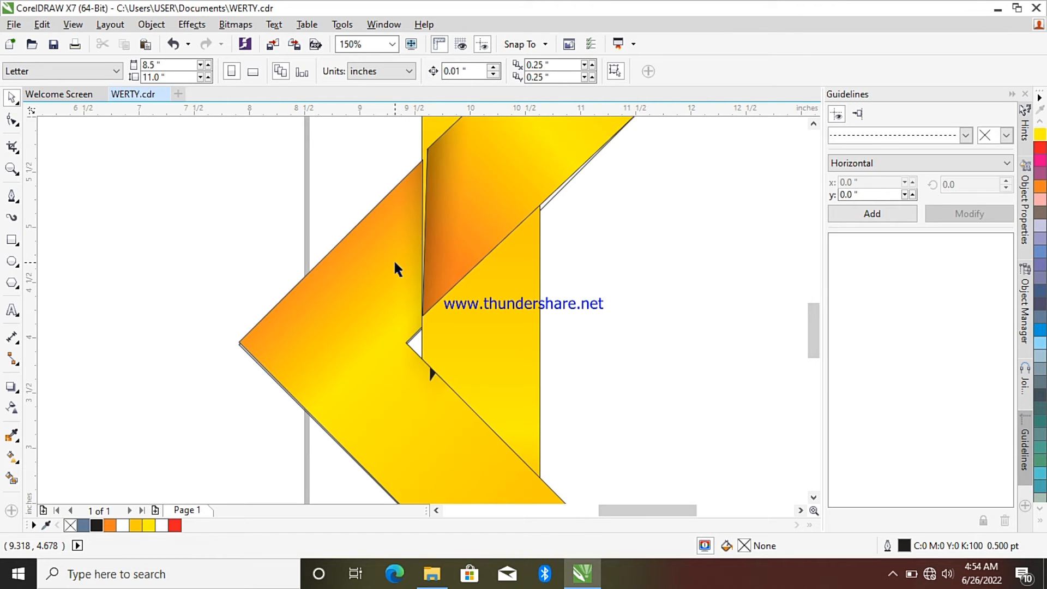
scroll(393, 259, "down", 2)
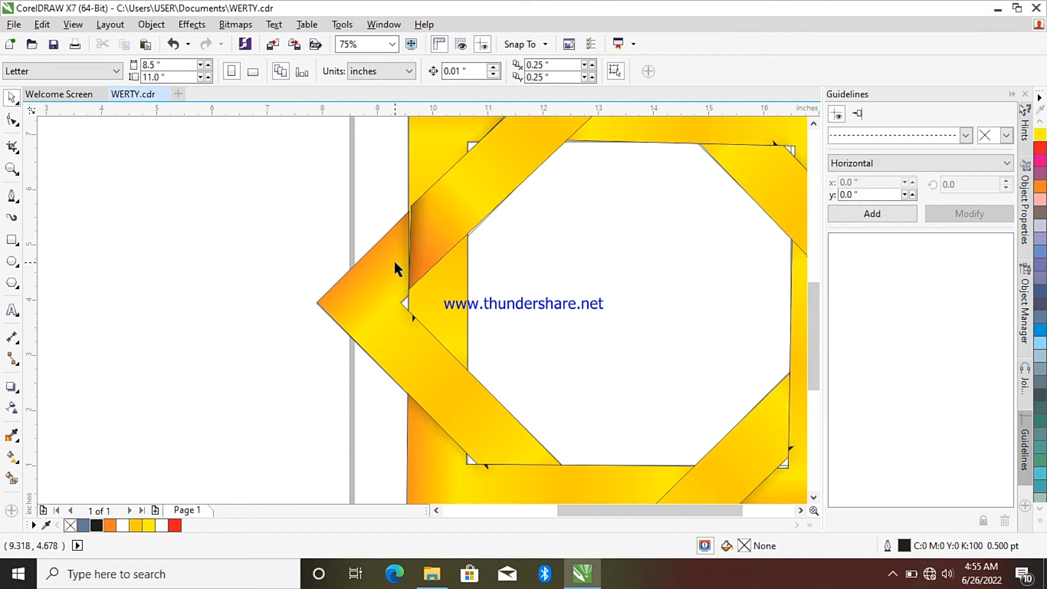
scroll(423, 223, "up", 2)
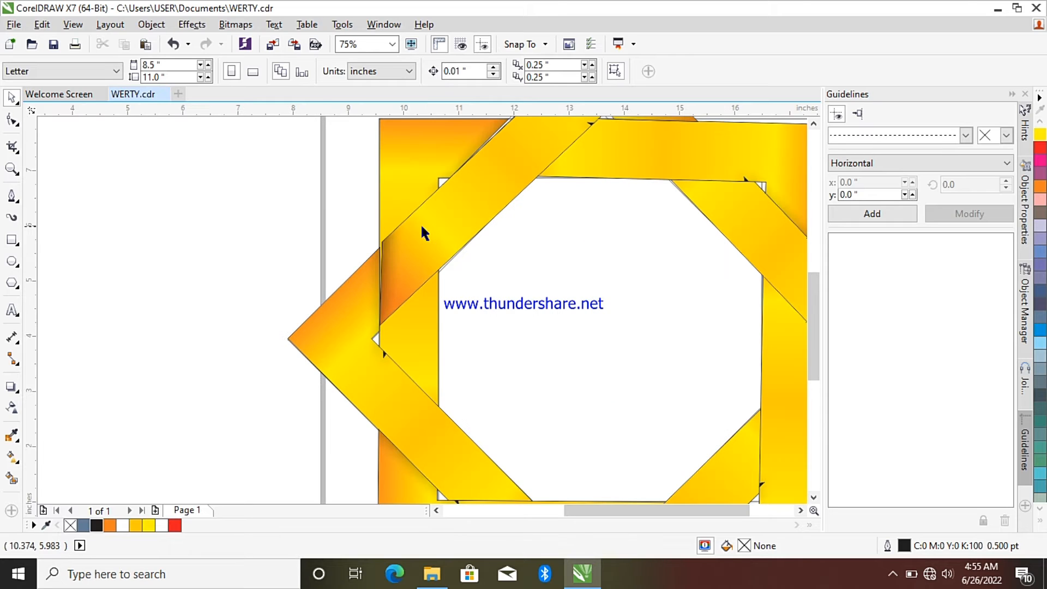
With the Shape tool, align the last slanted band's two left end nodes with the vertical edge of the first band
left_click(12, 120)
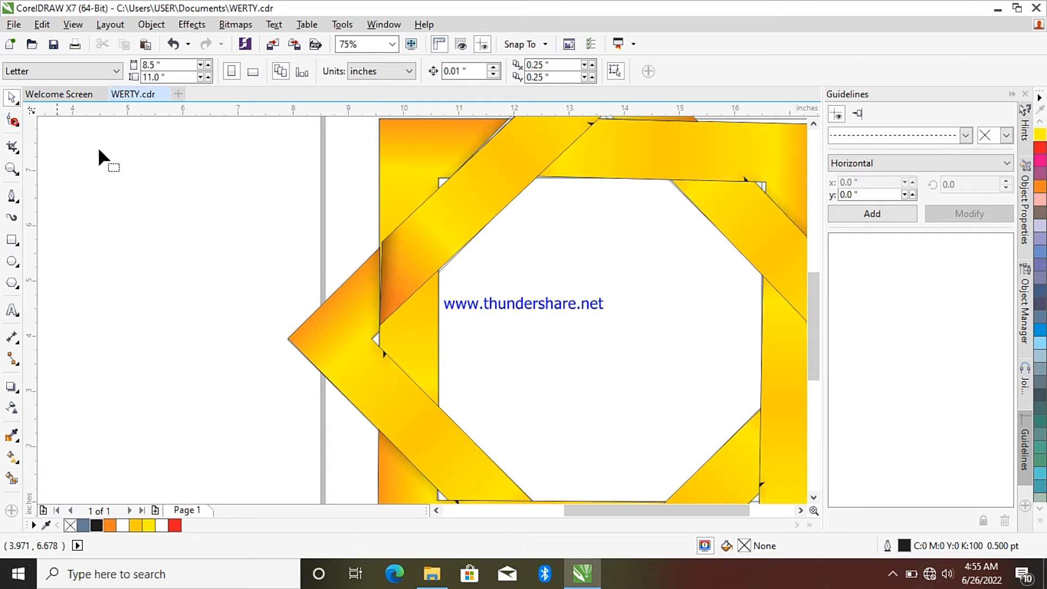
left_click(385, 254)
scroll(379, 245, "up", 2)
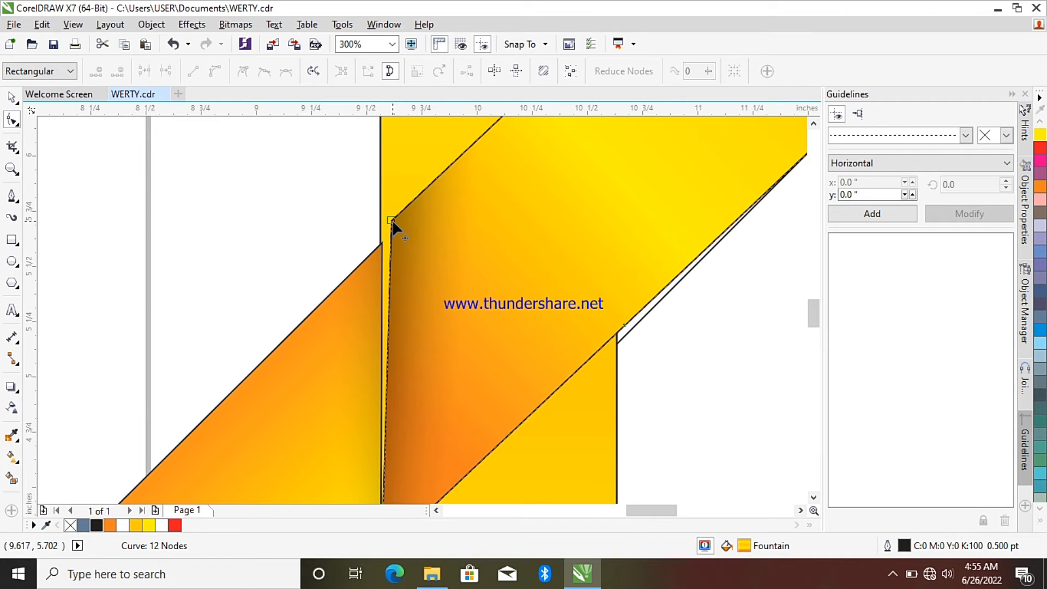
mouse_move(390, 223)
left_mouse_down()
mouse_move(400, 227)
mouse_move(383, 241)
left_mouse_up()
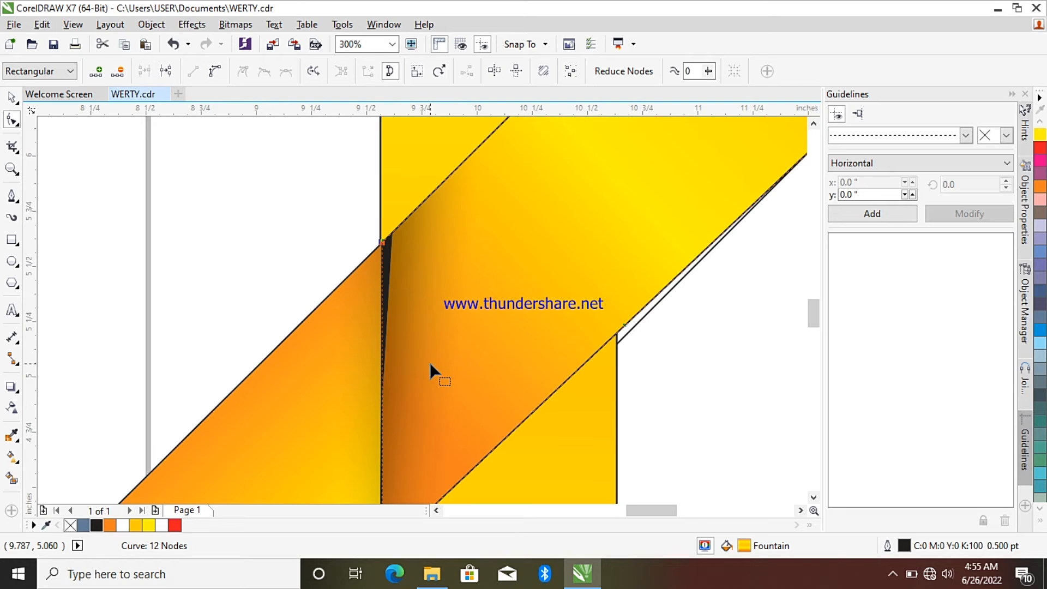
scroll(430, 362, "down", 1)
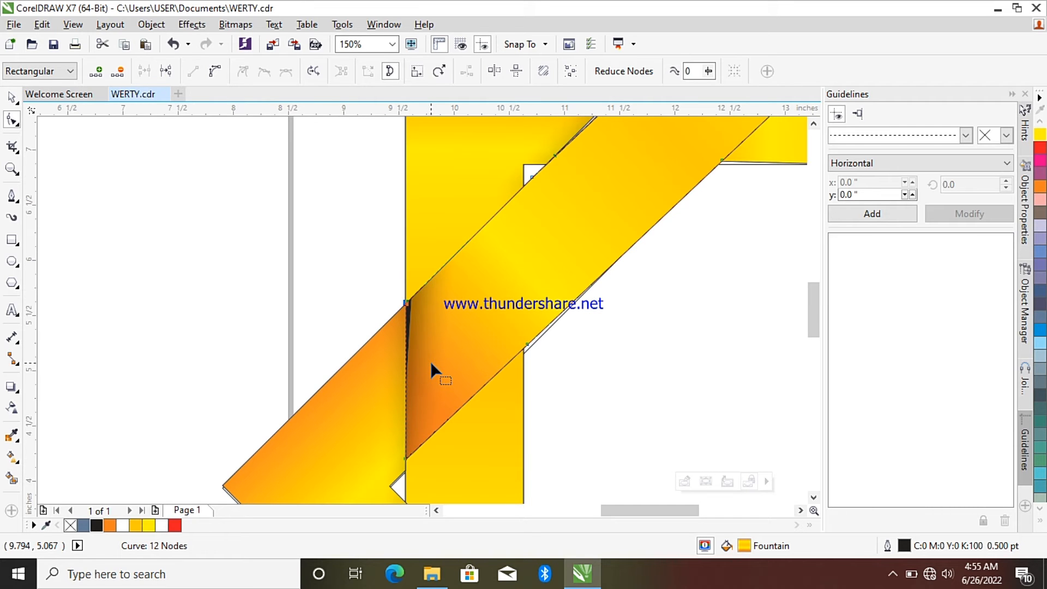
scroll(431, 361, "down", 1)
scroll(423, 417, "up", 2)
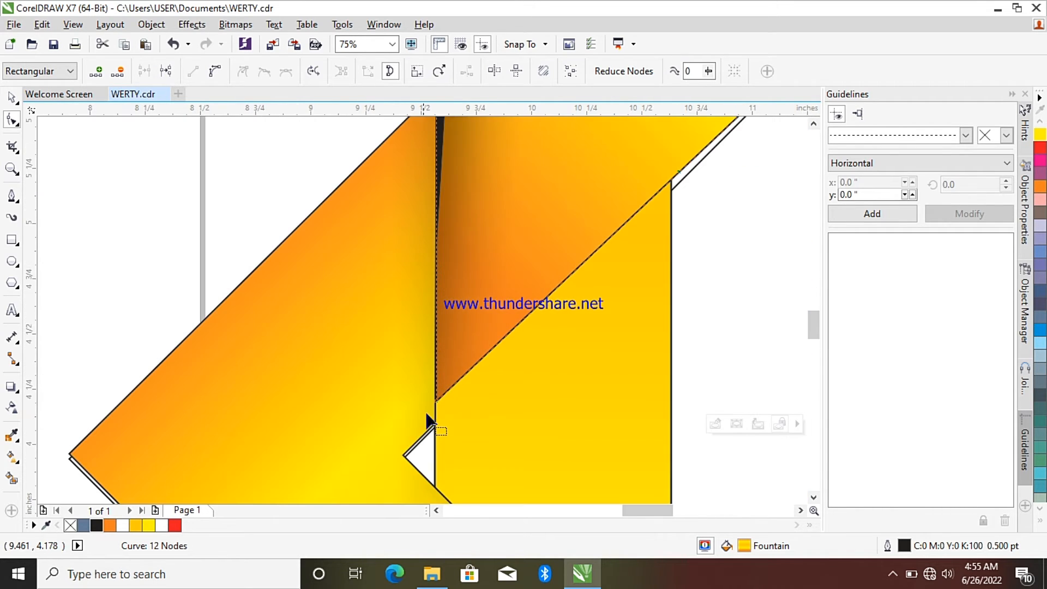
left_click_drag(436, 401, 438, 425)
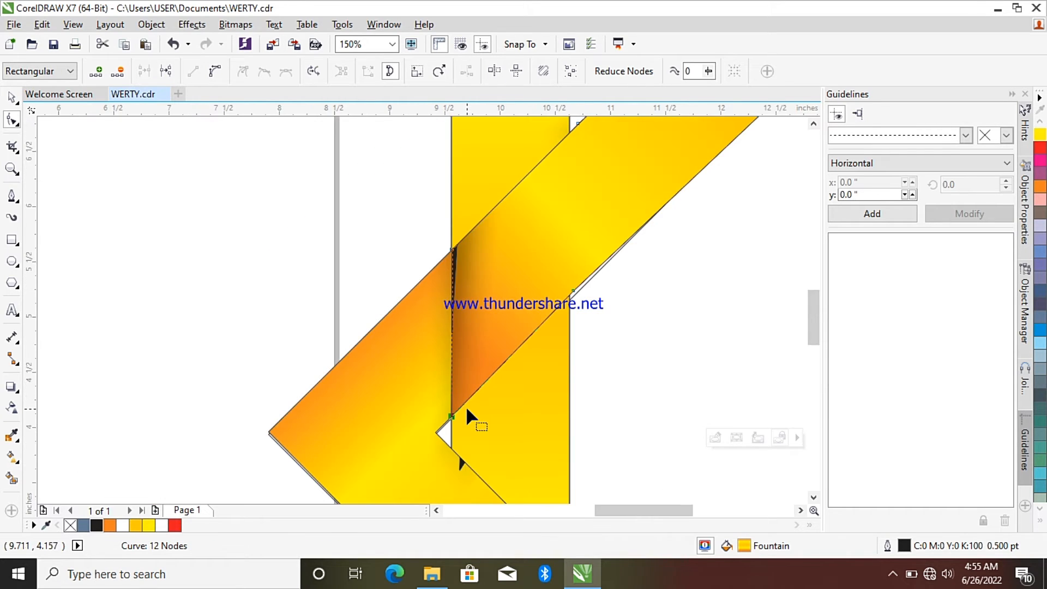
Examine the whole interlaced frame after the node edits and deselect the reshaped band
scroll(466, 406, "down", 1)
scroll(465, 406, "down", 4)
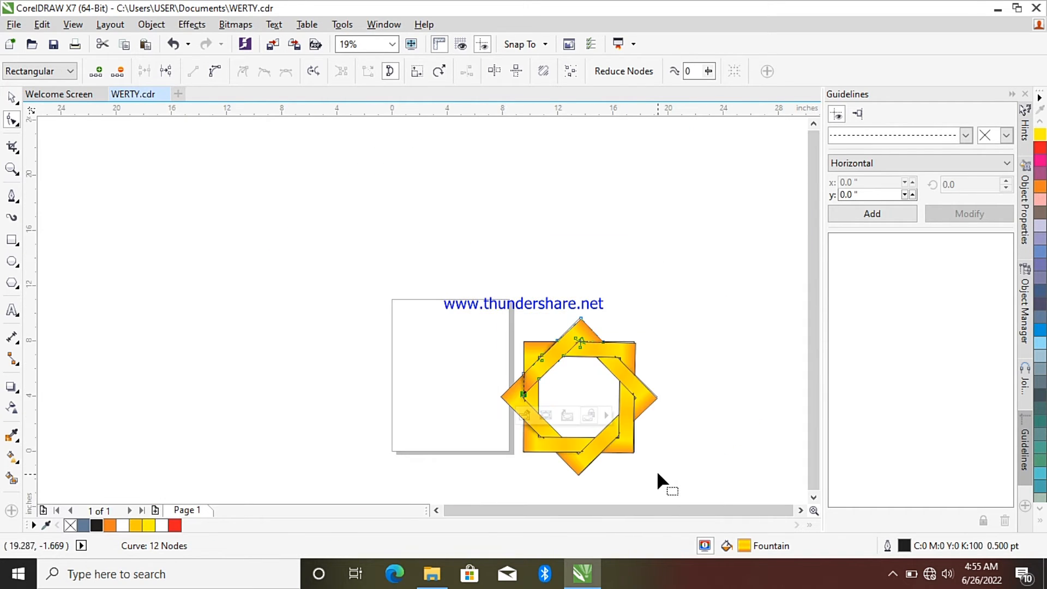
scroll(656, 470, "up", 1)
scroll(653, 460, "up", 2)
scroll(143, 161, "down", 4)
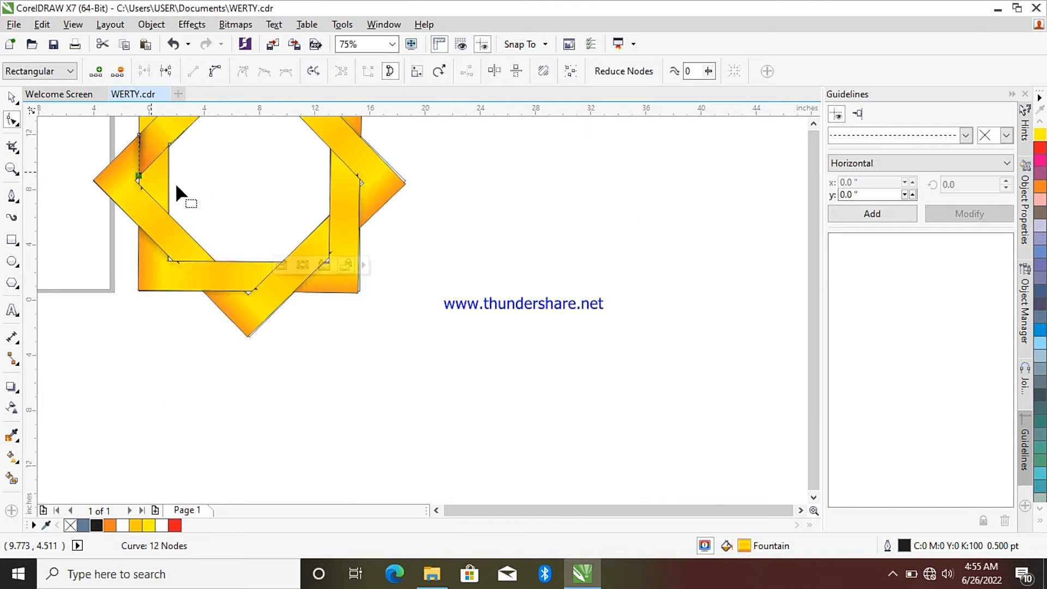
scroll(315, 239, "up", 1)
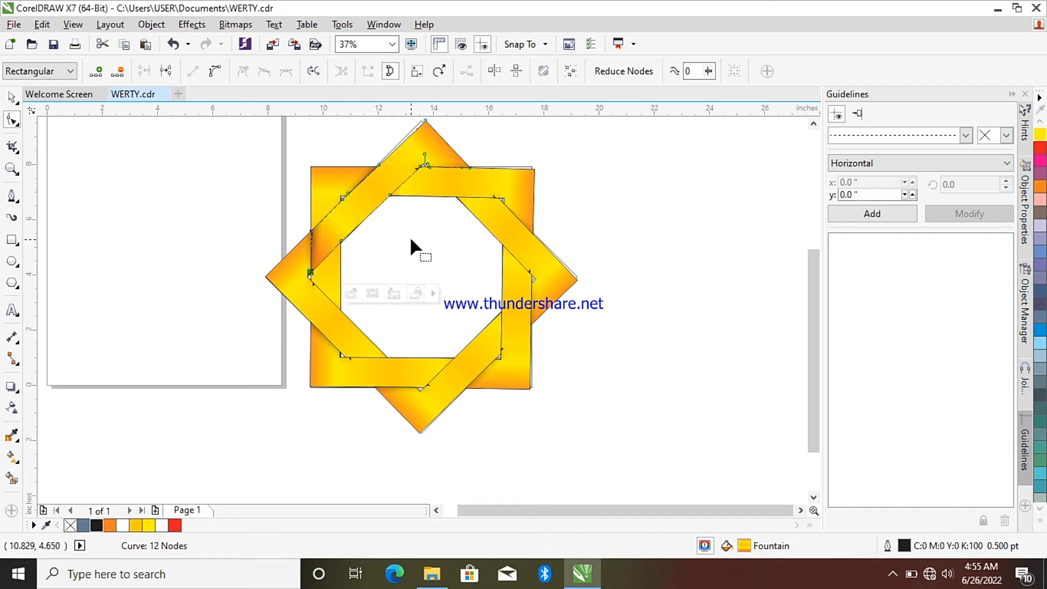
scroll(448, 219, "down", 2)
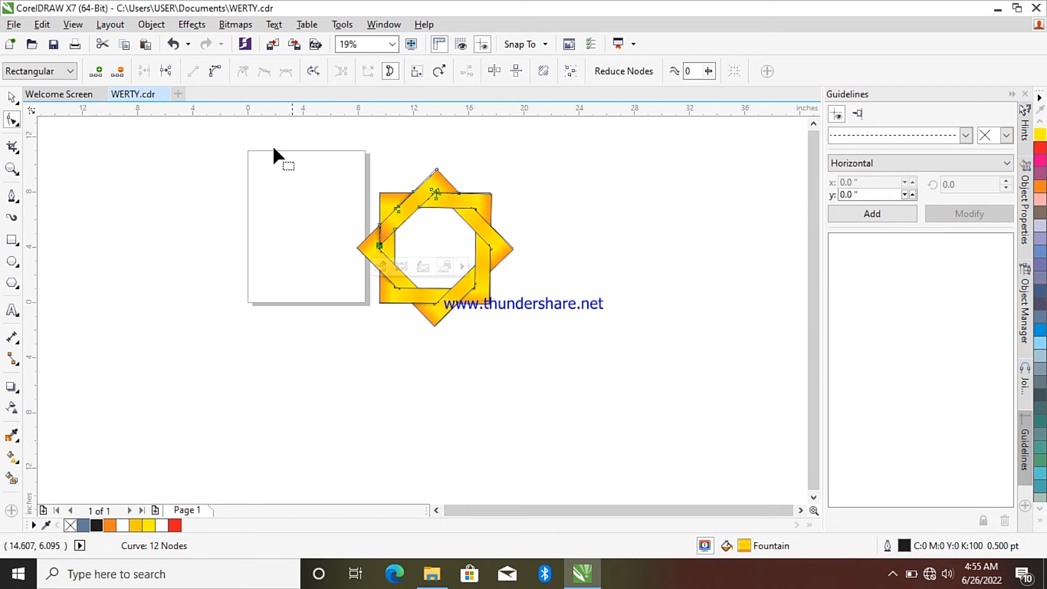
left_click(12, 98)
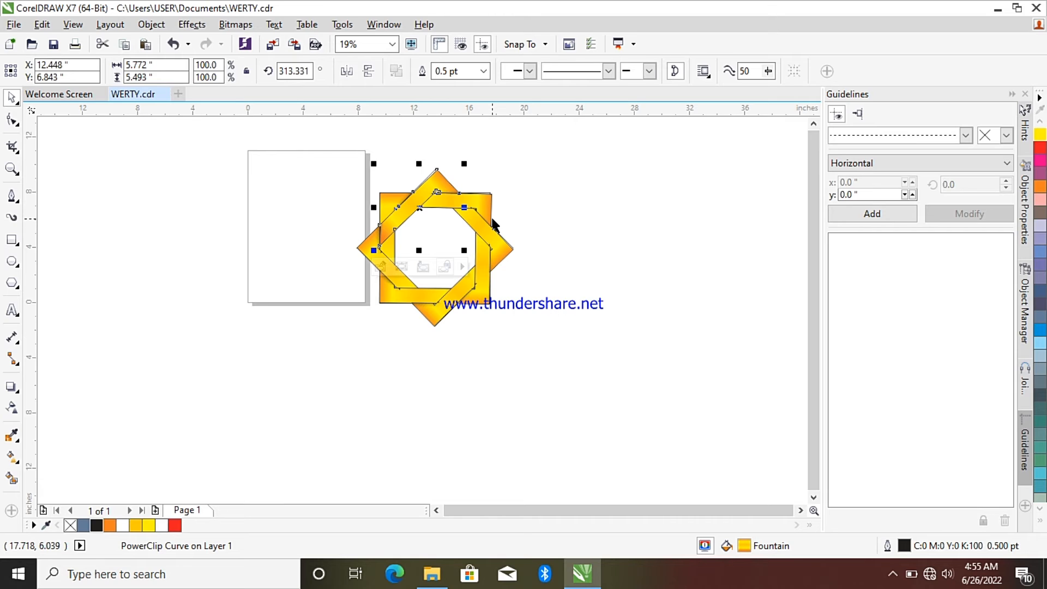
left_click(538, 197)
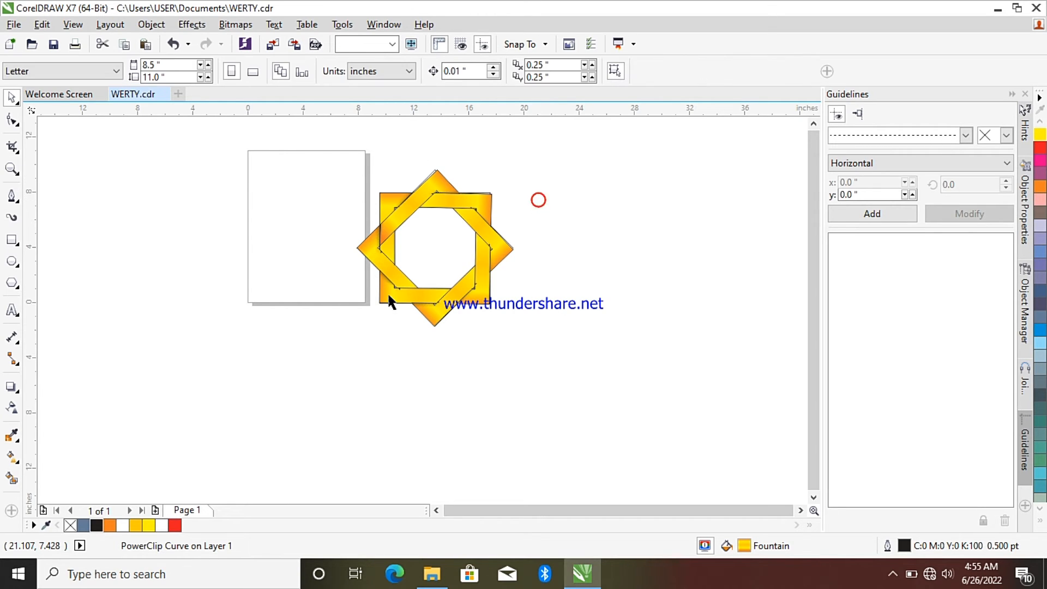
Select all eight gradient bands together and move them off the construction squares to the page's left side, centred near X -3.217, Y 3.767 inches
left_click(385, 203)
left_click(316, 188)
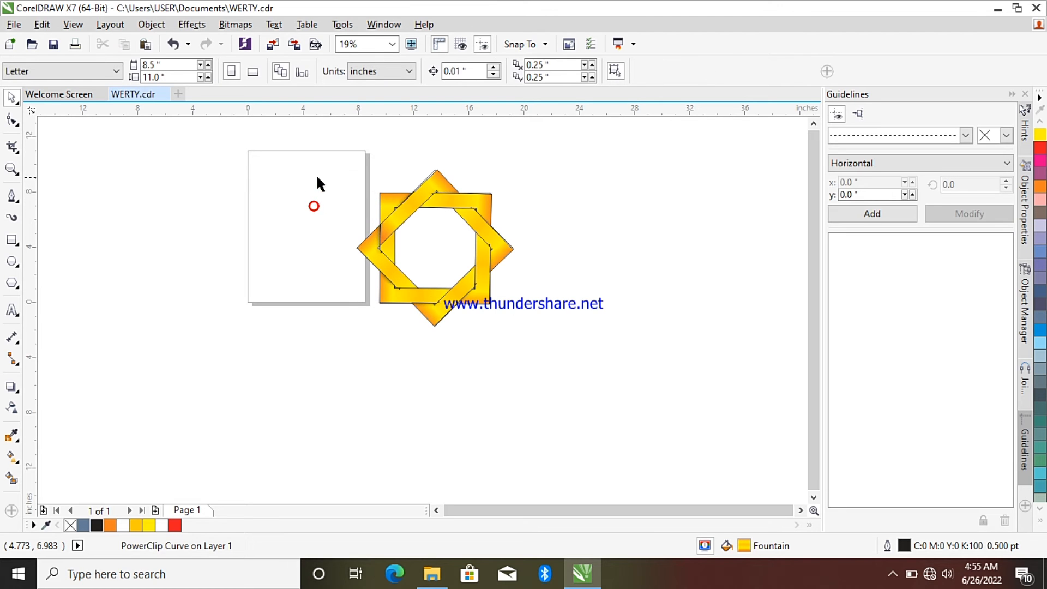
left_click(387, 202)
scroll(382, 192, "up", 2)
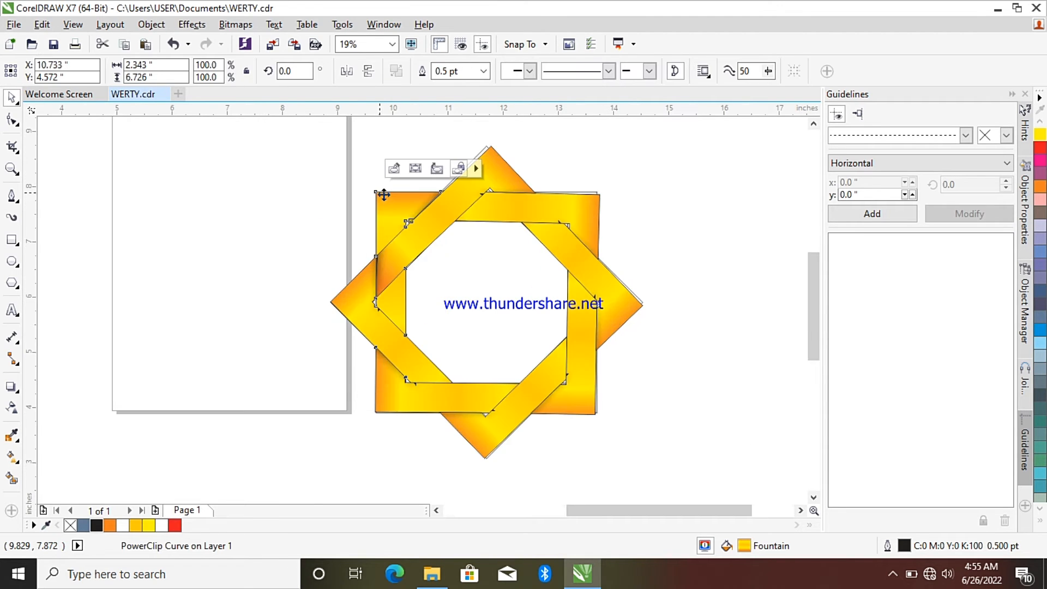
scroll(401, 286, "down", 1)
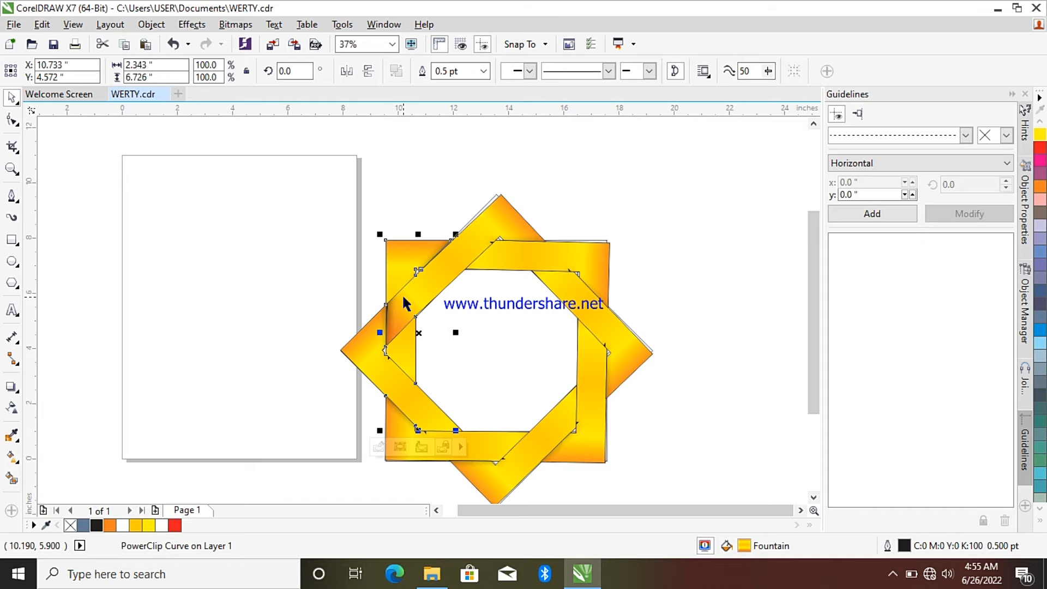
left_click(368, 350, "shift")
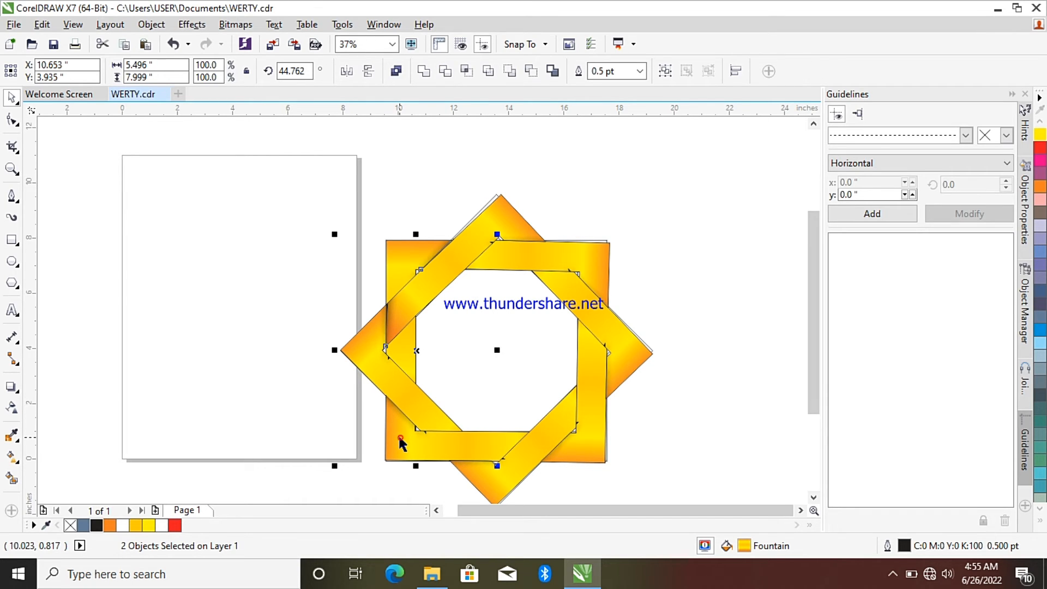
left_click(398, 433, "shift")
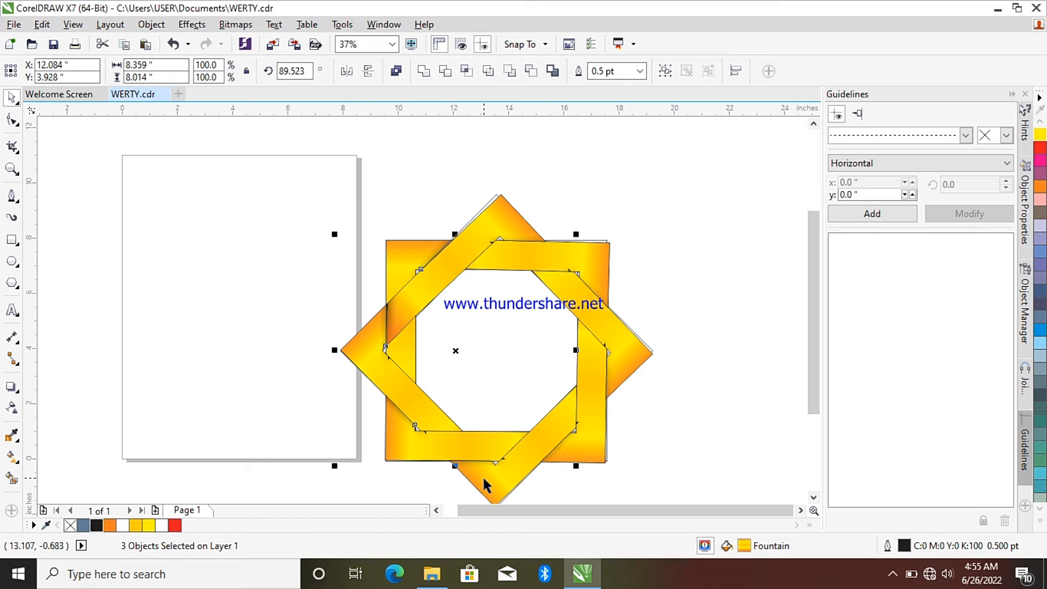
left_click(491, 482, "shift")
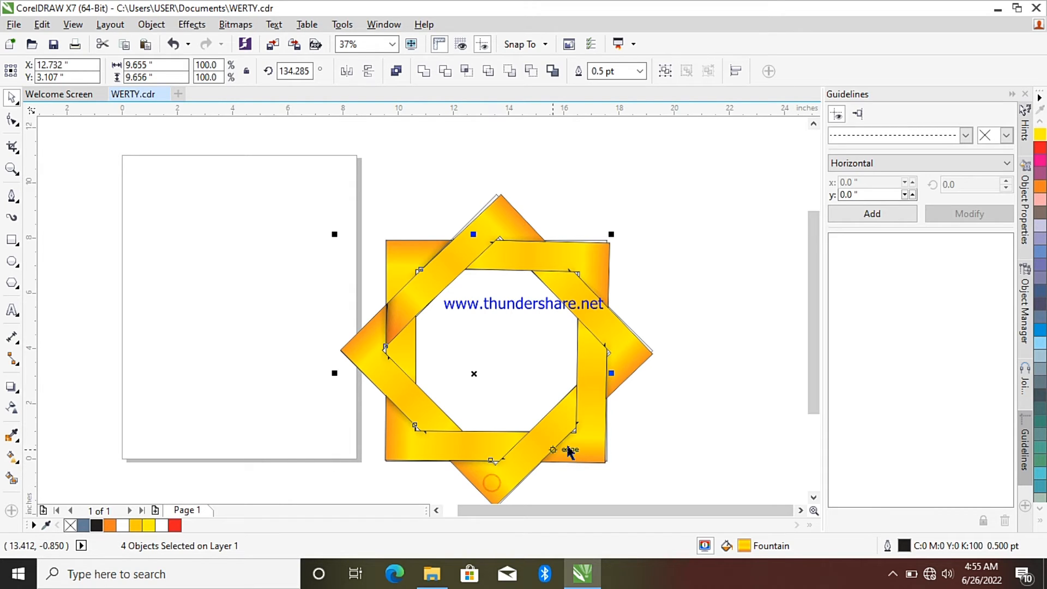
left_click(588, 426, "shift")
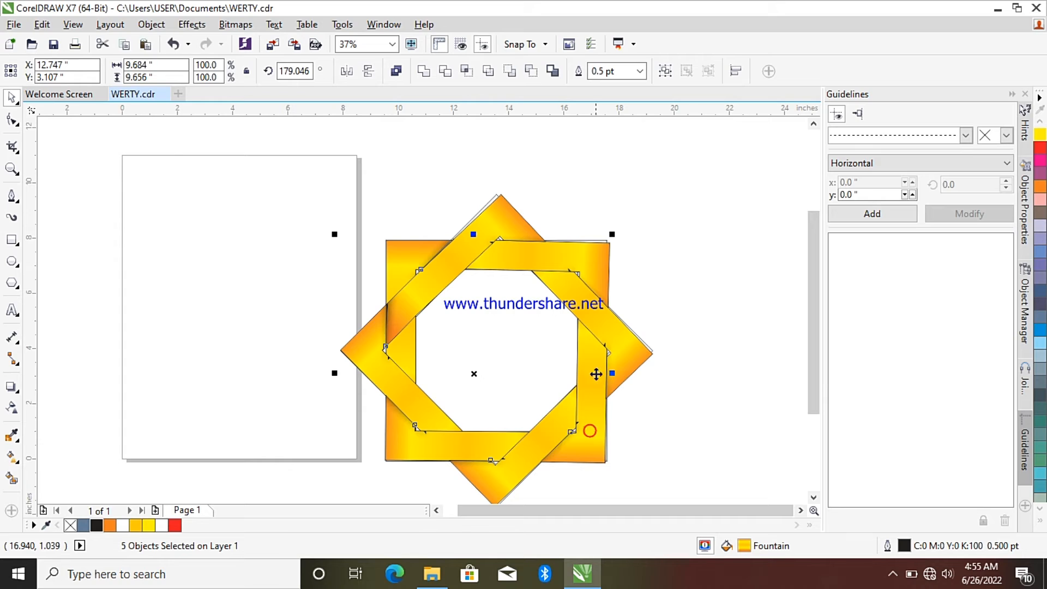
left_click(596, 317, "shift")
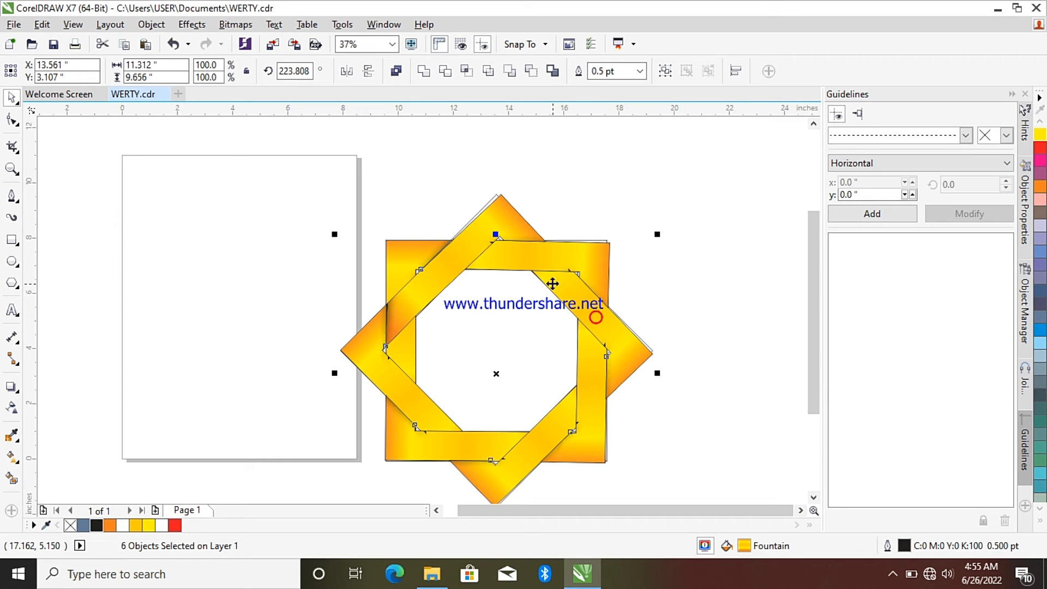
left_click(547, 253, "shift")
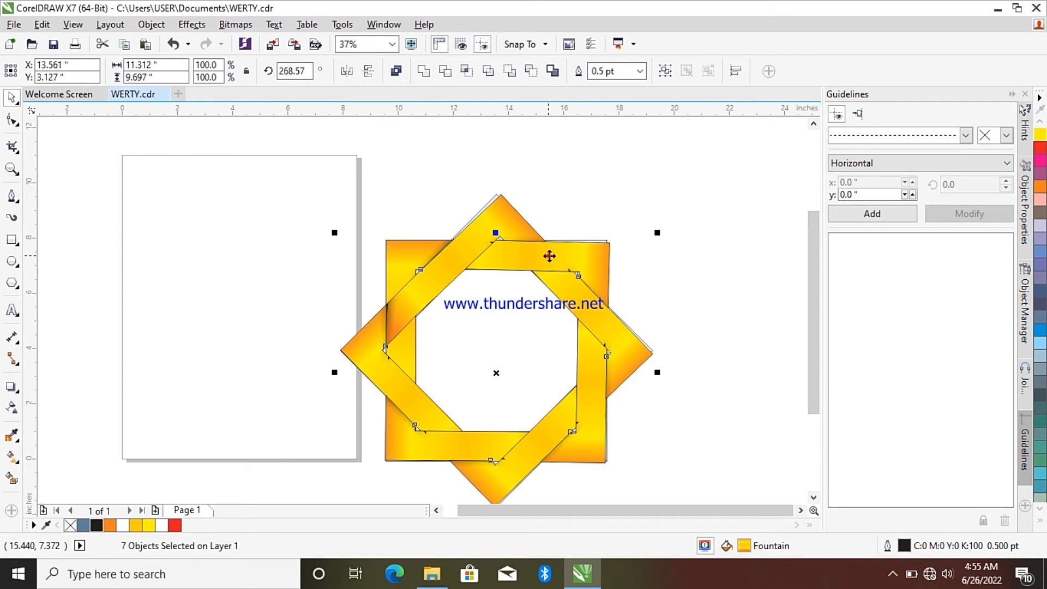
left_click(500, 222, "shift")
scroll(545, 346, "down", 2)
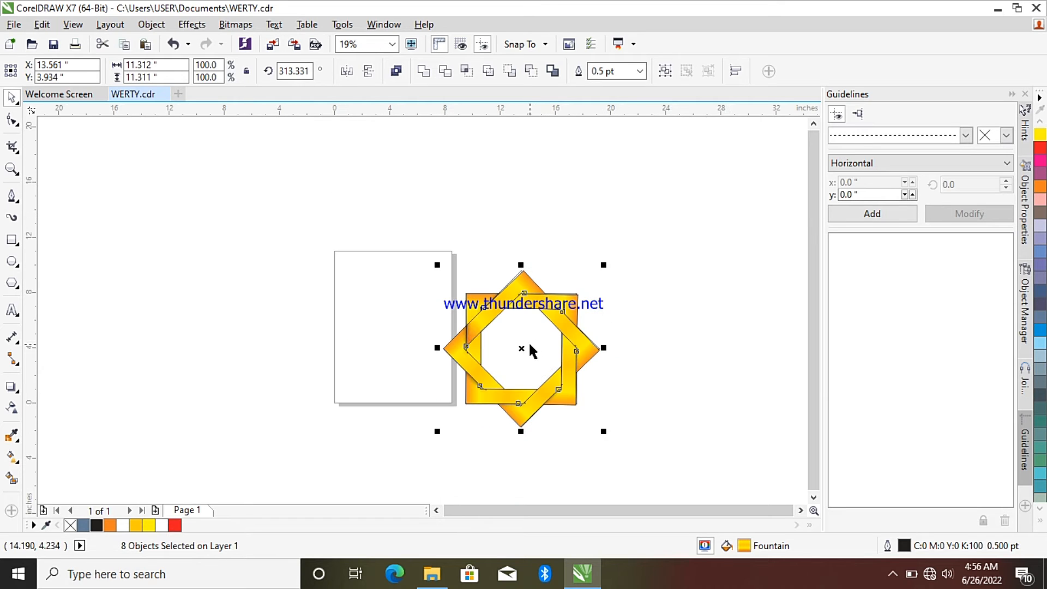
left_click_drag(520, 347, 291, 350)
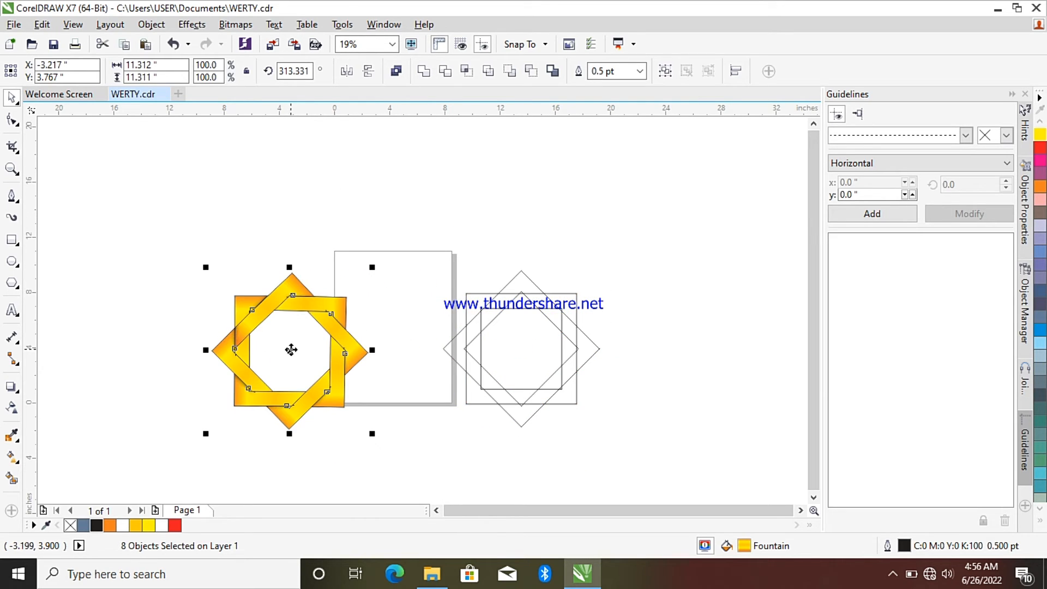
Delete the four unfilled construction squares to the right of the page
left_click_drag(430, 252, 627, 463)
right_click(523, 368)
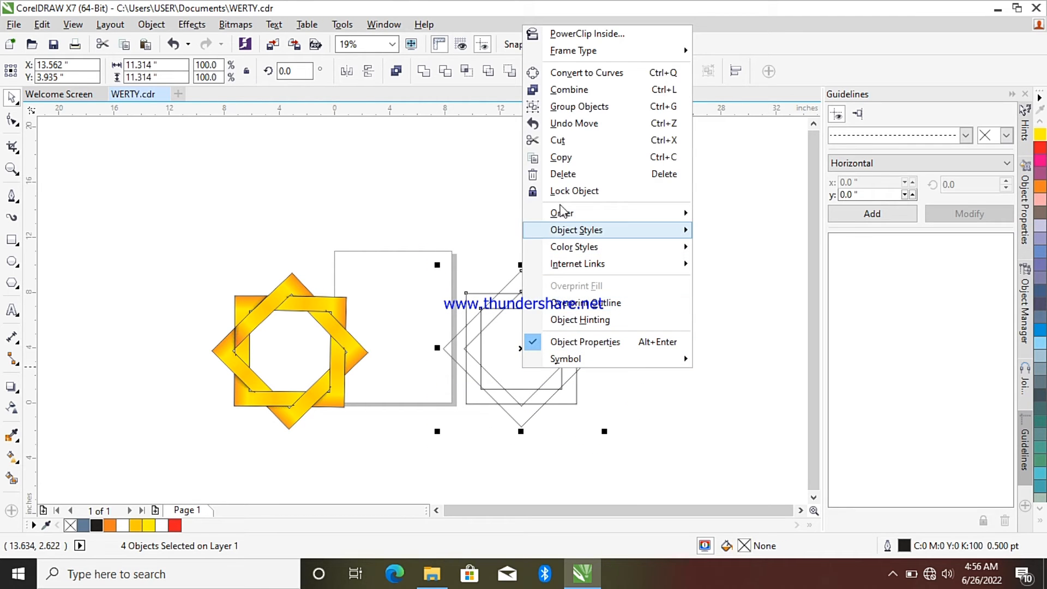
left_click(563, 175)
Select the whole eight-band frame and move it to the page's right side, centred near X 14.894, Y 4.489 inches
left_click_drag(205, 255, 324, 388)
left_click(264, 355)
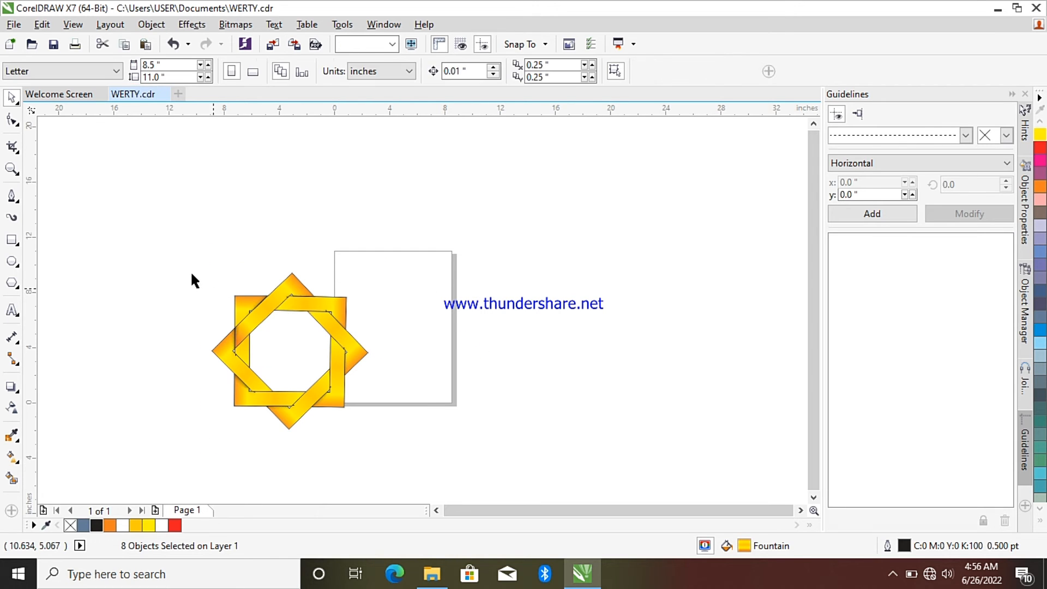
left_click_drag(190, 266, 387, 432)
left_click_drag(291, 347, 386, 352)
left_click_drag(189, 248, 416, 464)
left_click_drag(288, 349, 537, 337)
scroll(538, 336, "up", 2)
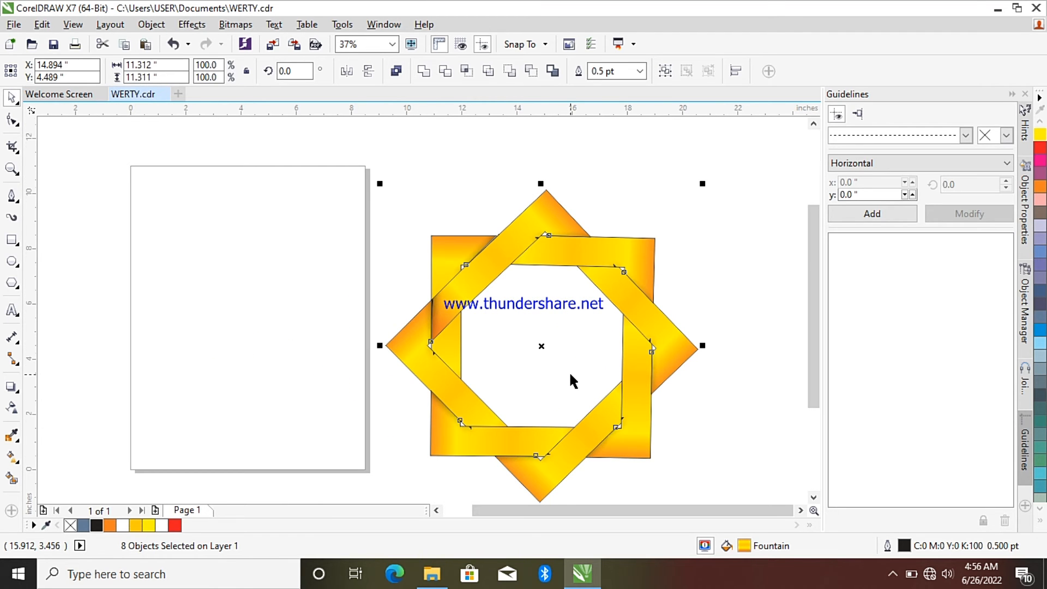
Try to weld the eight selected bands into a single shape and undo the weld
scroll(568, 370, "down", 2)
scroll(597, 388, "up", 2)
scroll(660, 357, "up", 2)
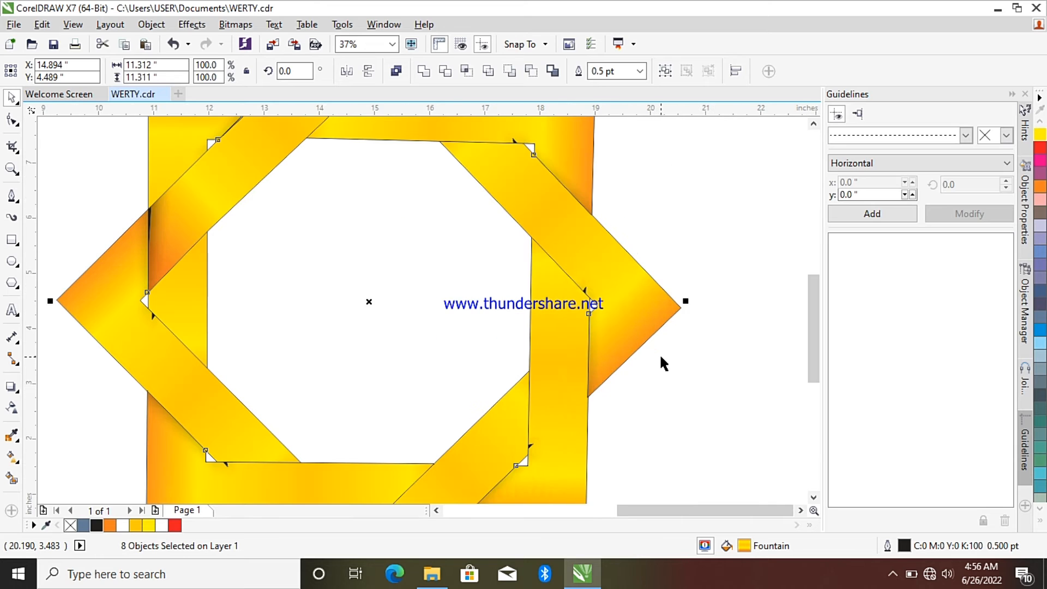
scroll(545, 379, "down", 2)
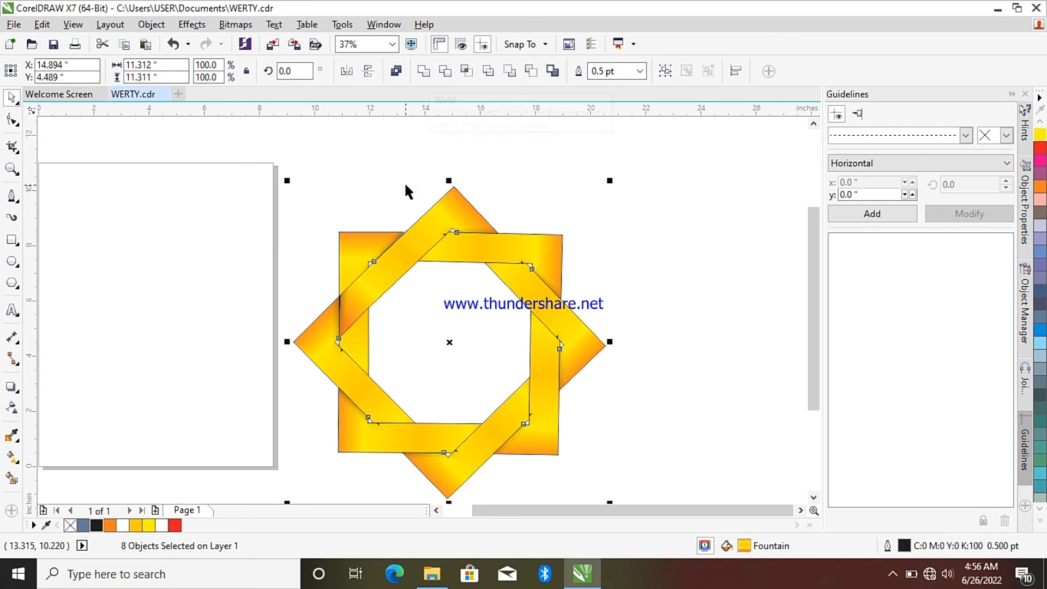
left_click(423, 71)
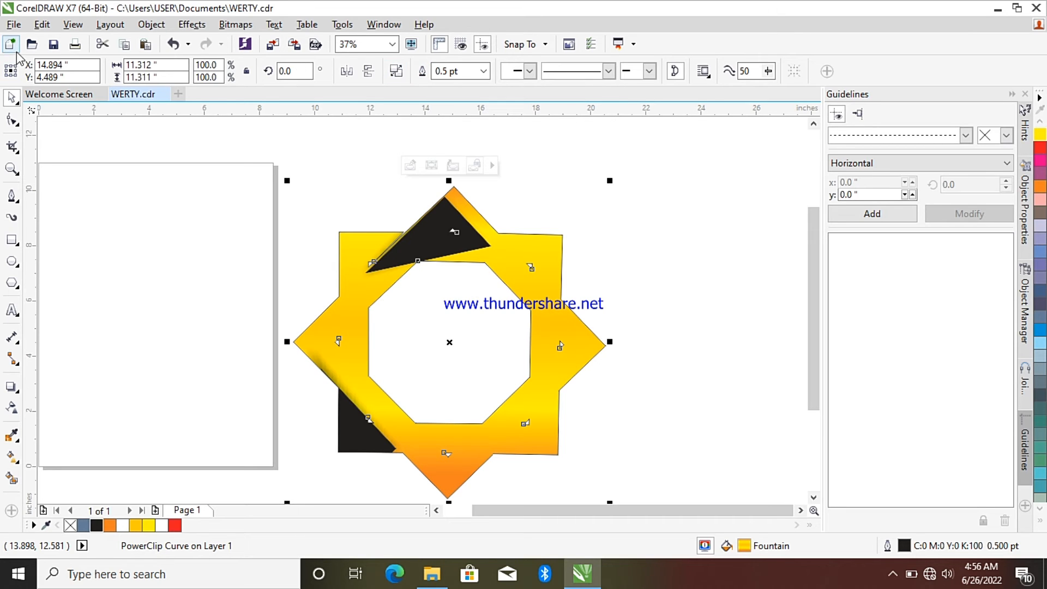
left_click(173, 44)
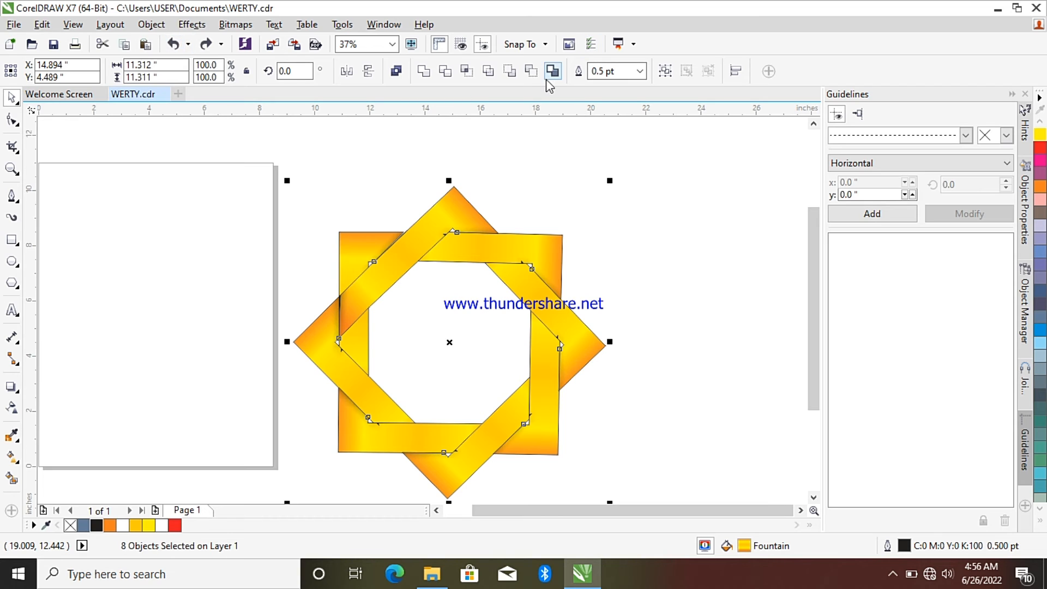
Set the outline width of all eight selected bands to None and check the frame's corners and overlaps
left_click(639, 76)
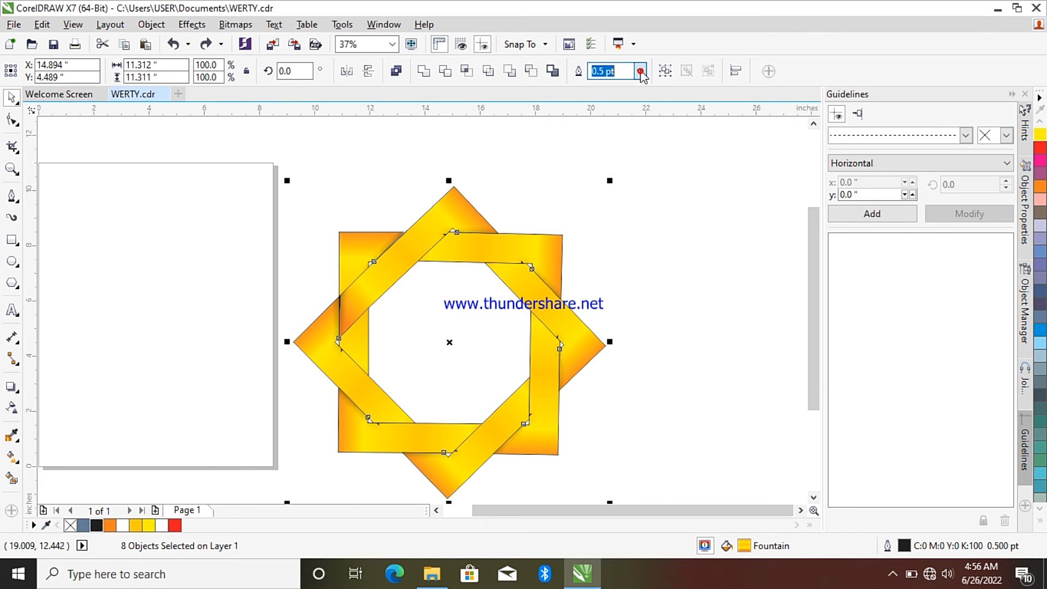
left_click(632, 87)
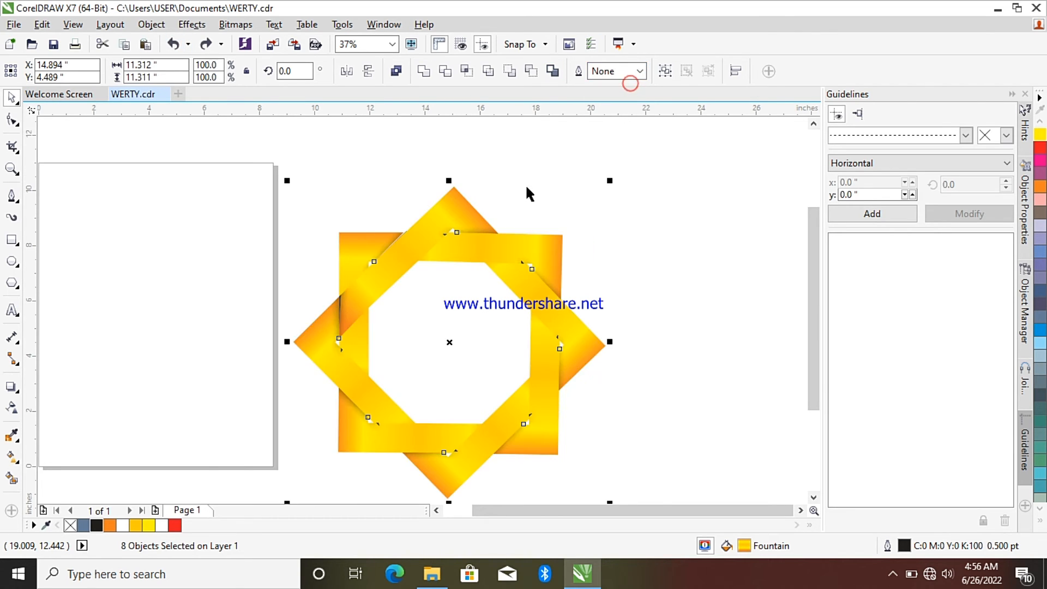
scroll(393, 411, "down", 2)
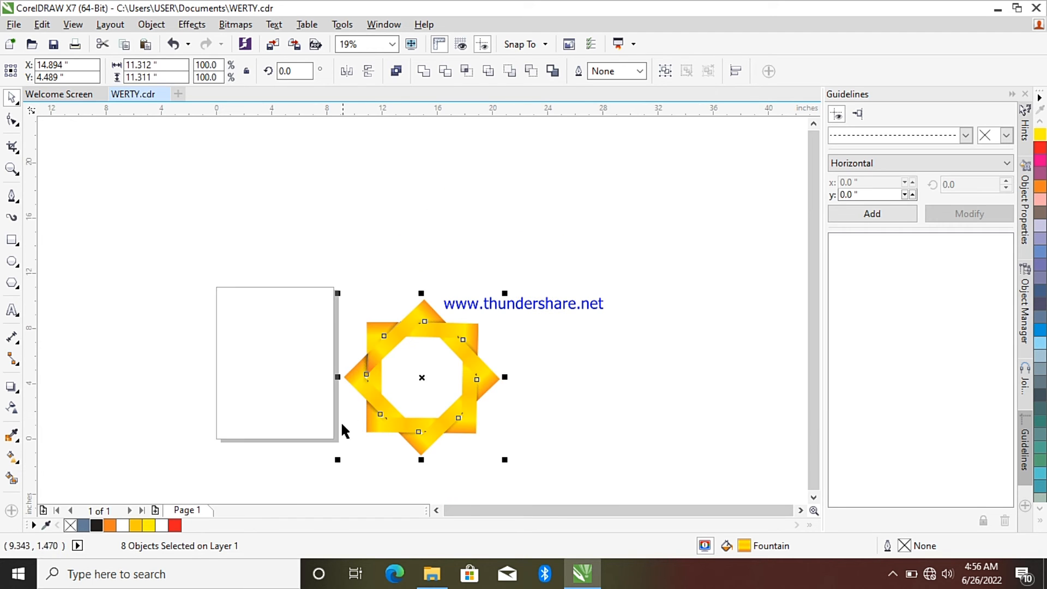
scroll(342, 442, "up", 3)
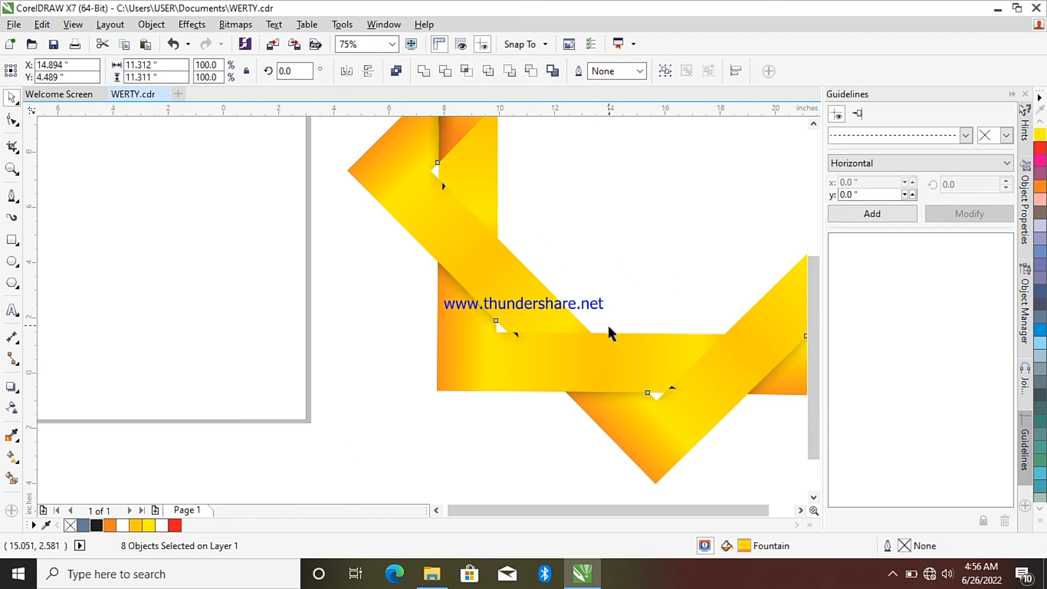
scroll(607, 323, "down", 4)
scroll(694, 295, "up", 4)
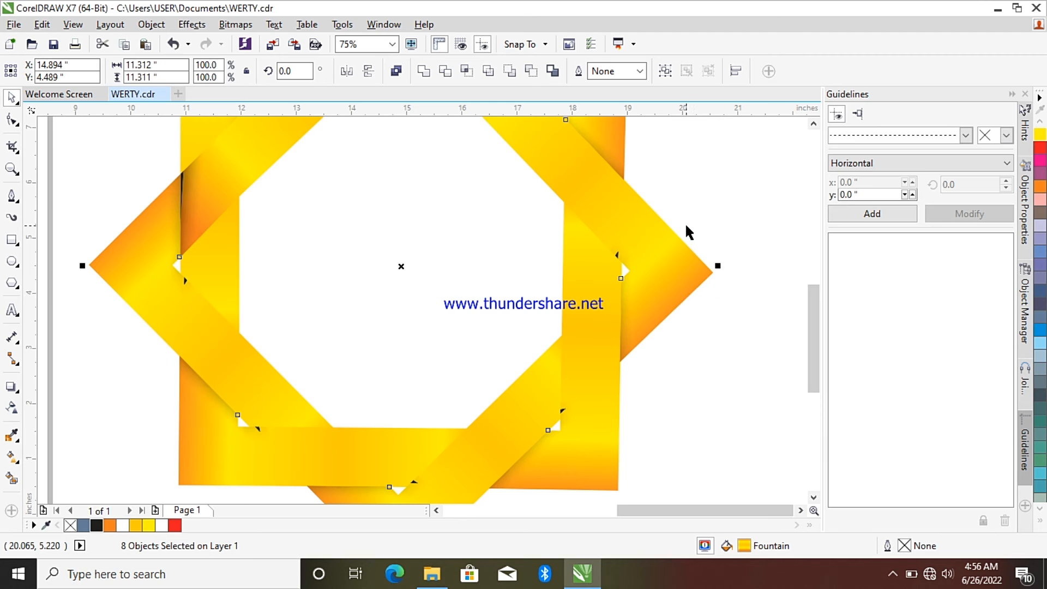
scroll(687, 227, "down", 2)
left_click_drag(813, 275, 816, 237)
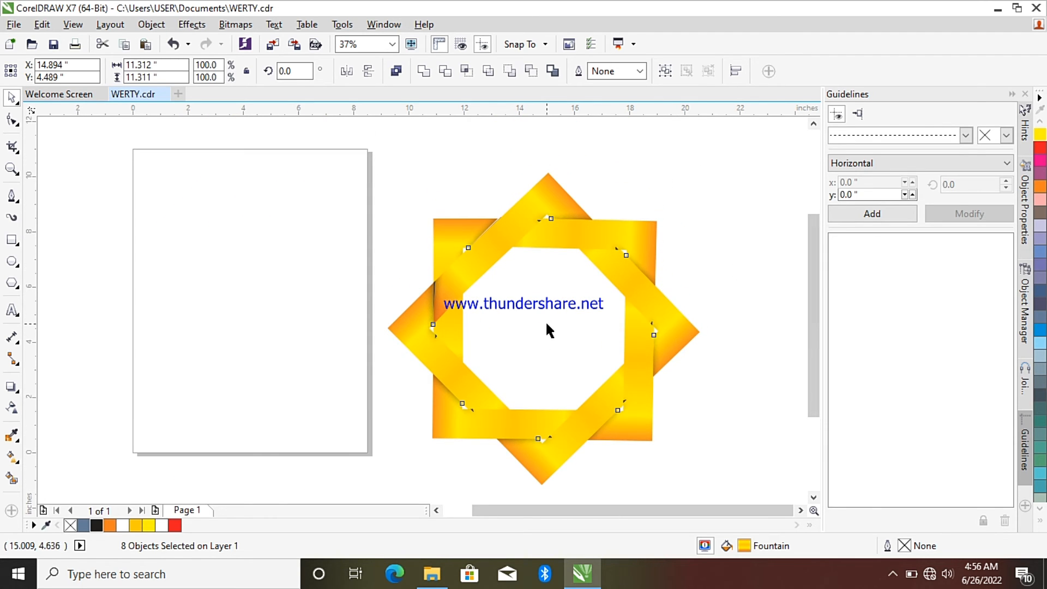
Group the eight outline-free bands into one object and deselect the group
right_click(548, 321)
left_click(550, 322)
right_click(551, 232)
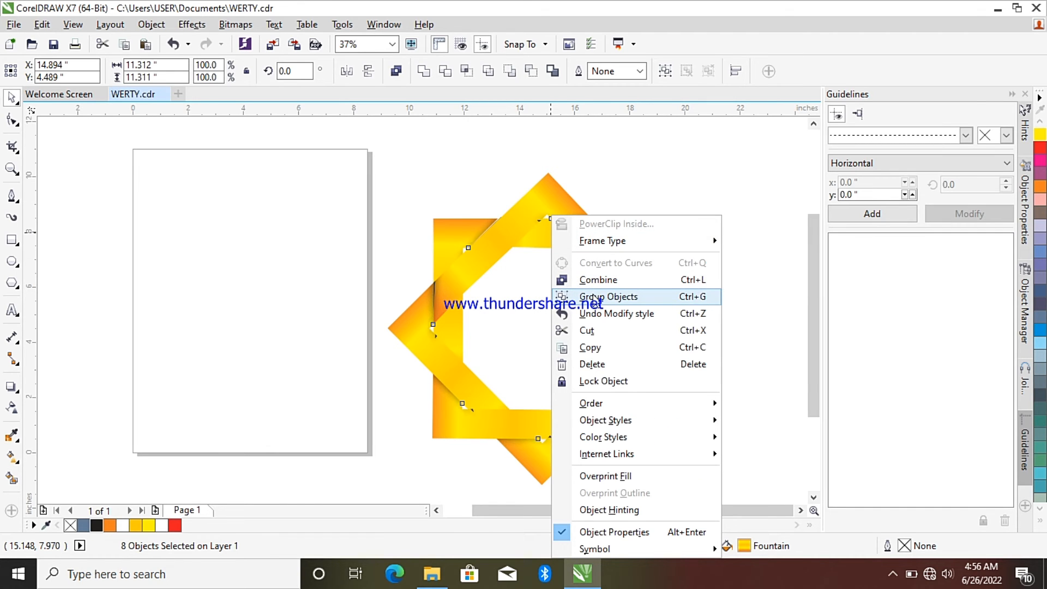
left_click(608, 296)
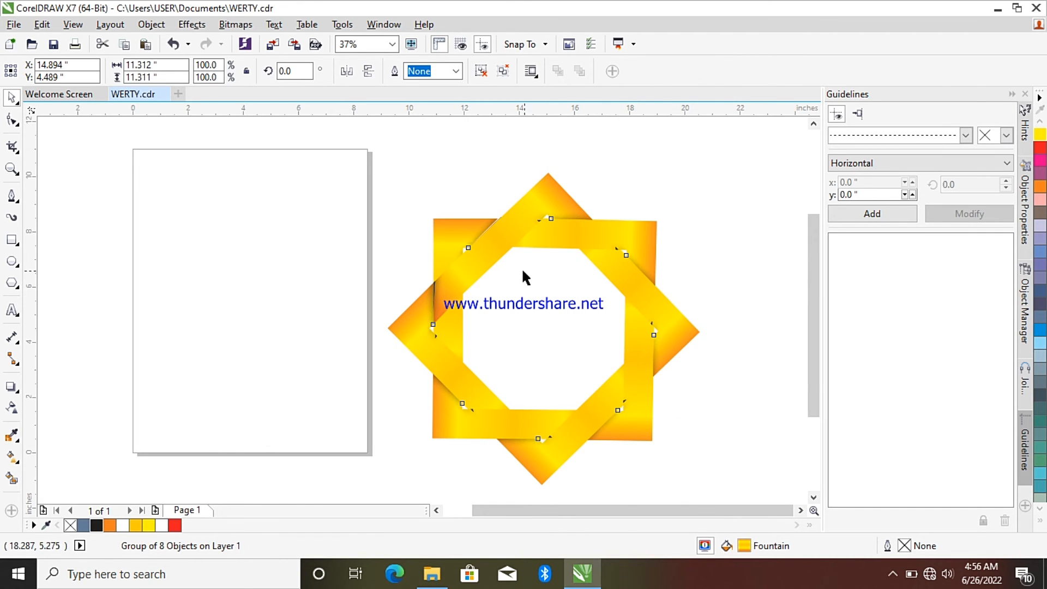
left_click(544, 323)
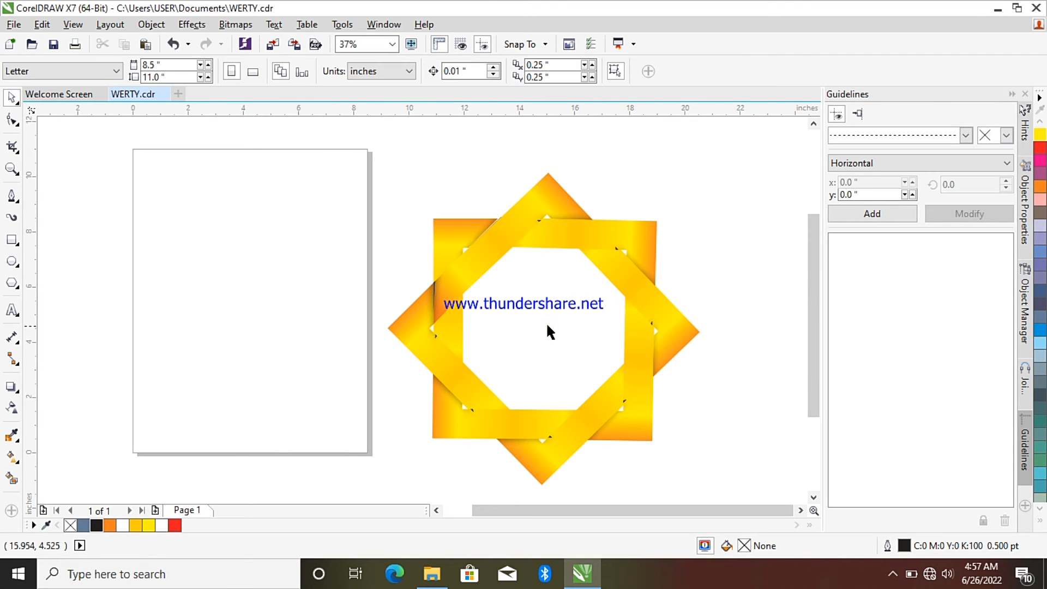
left_click(472, 286)
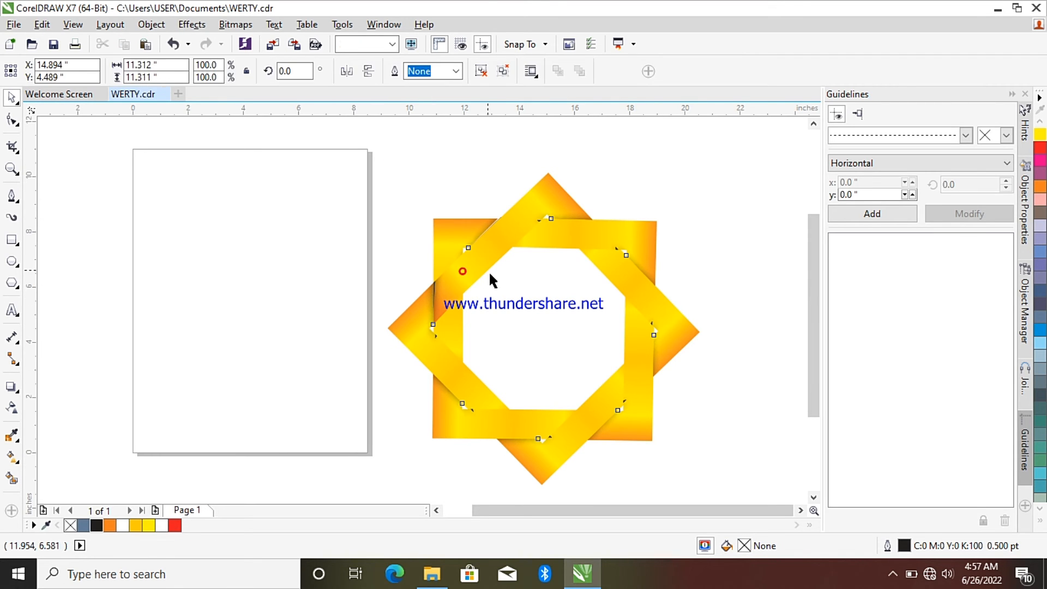
left_click(550, 342)
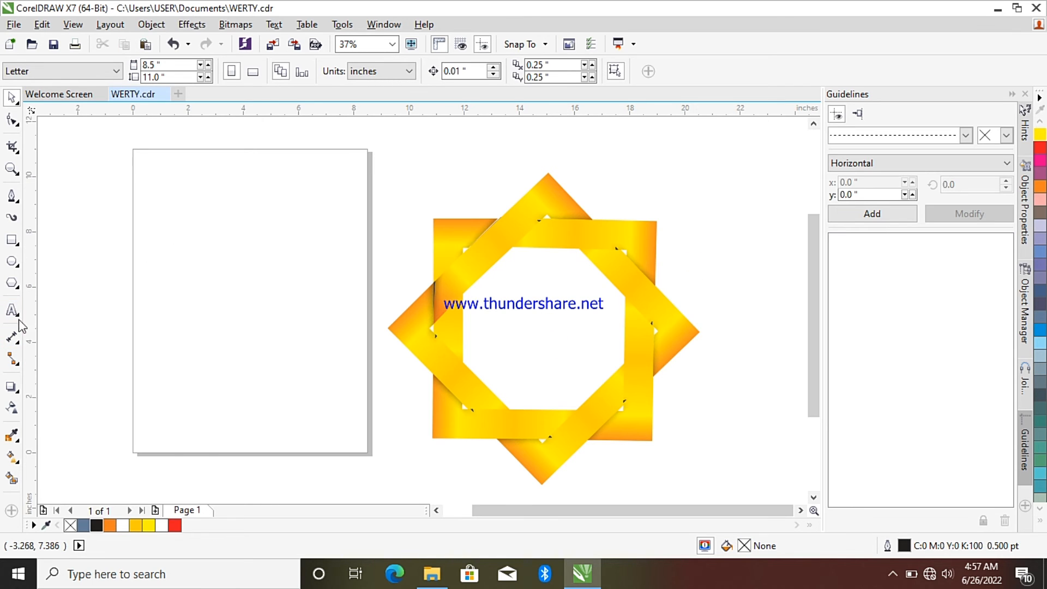
Try a black drop shadow on the grouped frame, running from its lowest point upward and another short one at its top point
left_click(11, 386)
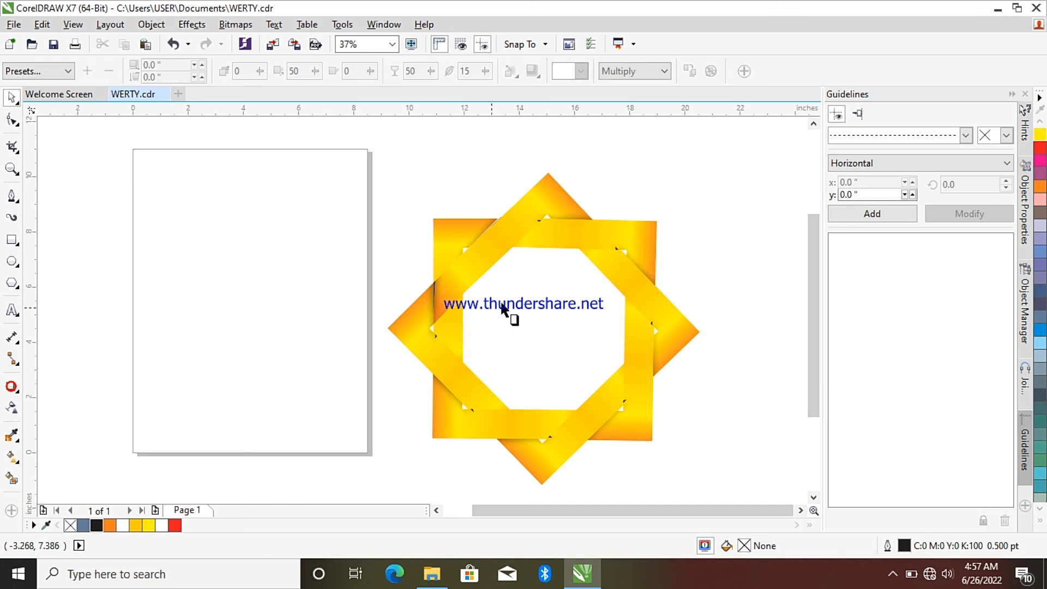
left_click(430, 214)
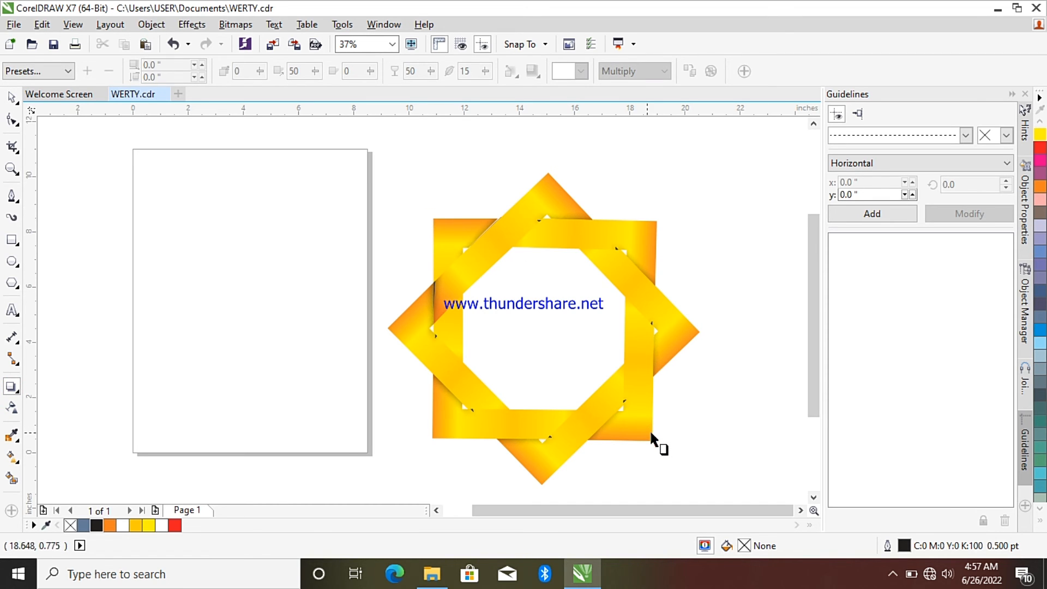
left_click_drag(647, 434, 543, 165)
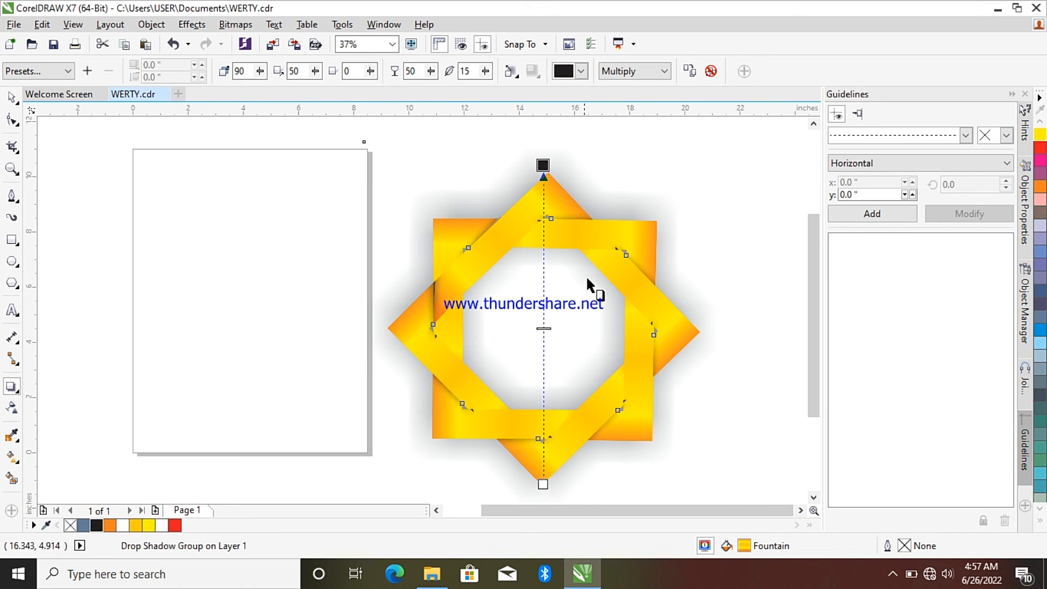
left_click_drag(543, 165, 543, 207)
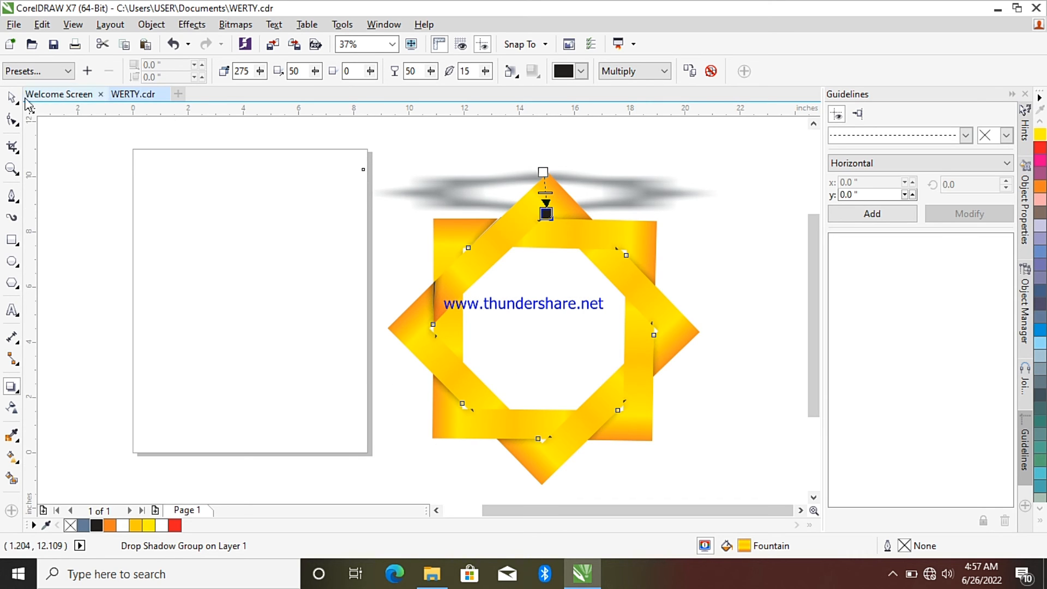
Undo all the drop shadow changes on the grouped frame
left_click(174, 44)
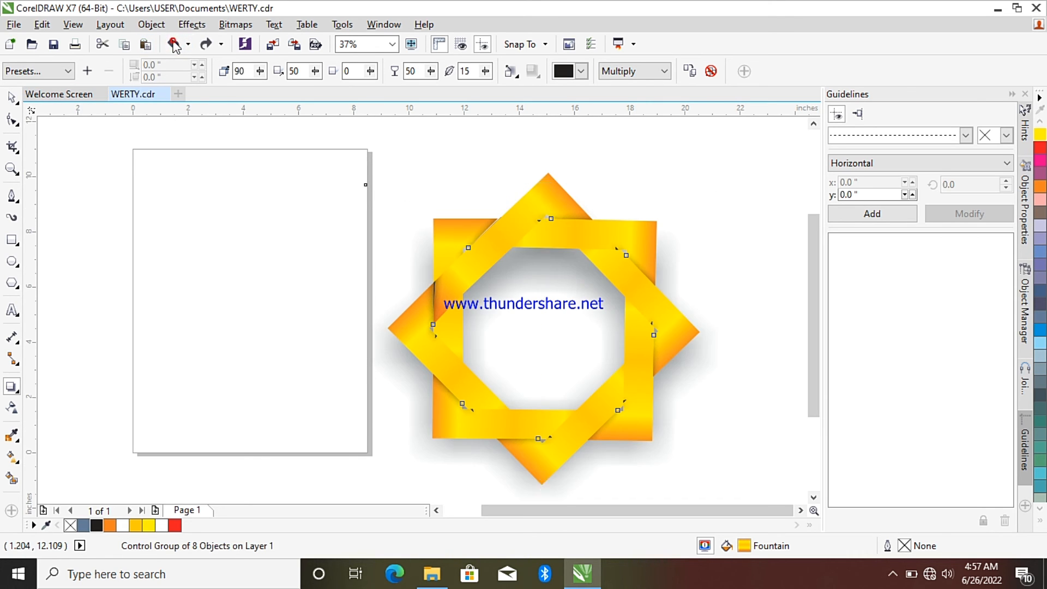
left_click(173, 44)
left_click(174, 44)
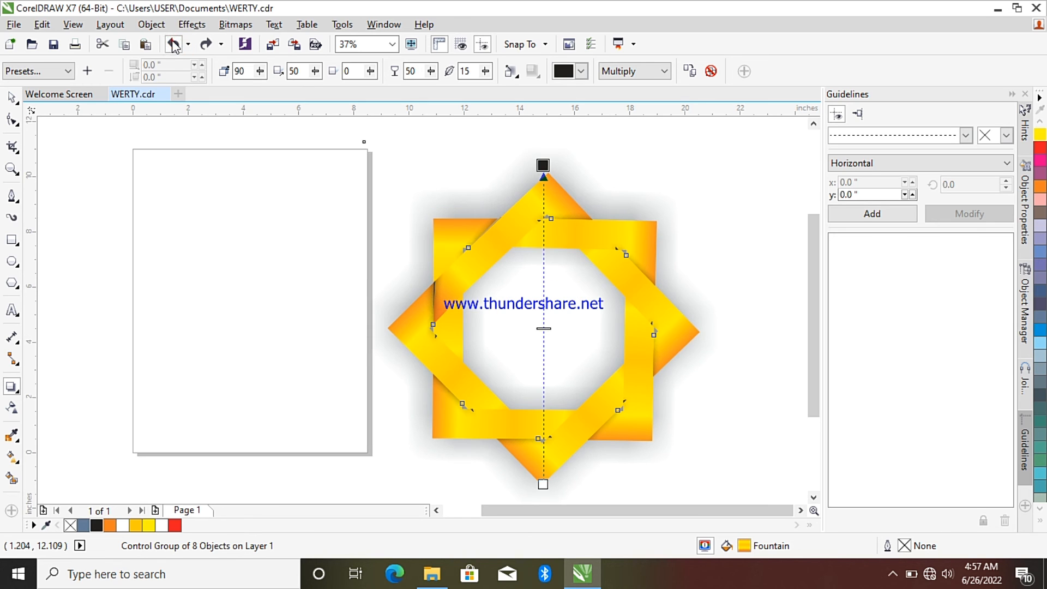
left_click(174, 44)
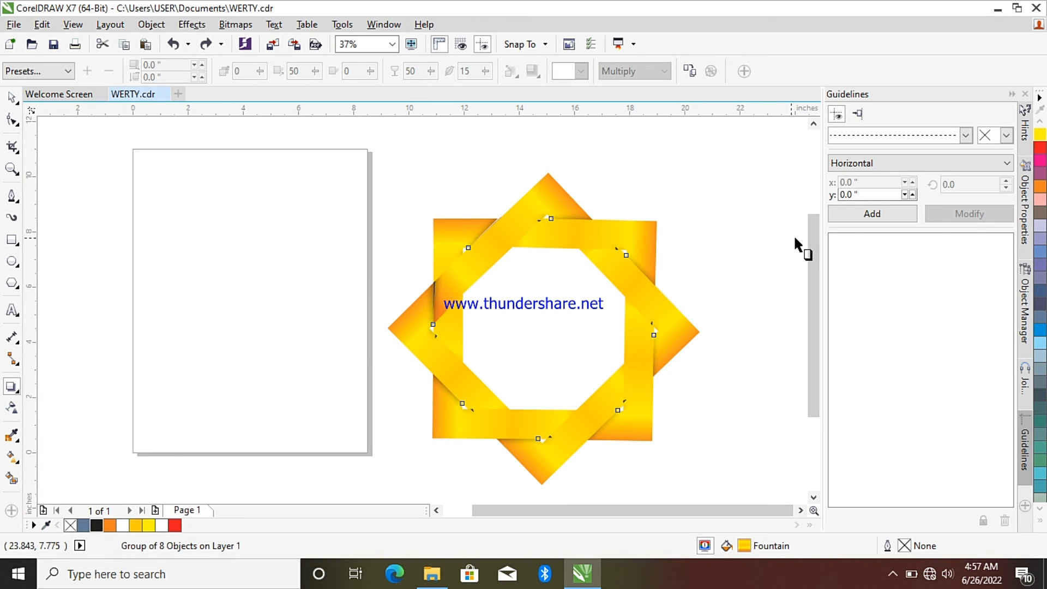
Ungroup all objects in the eight-band frame with the Pick tool active and clear the selection
left_click_drag(812, 240, 834, 242)
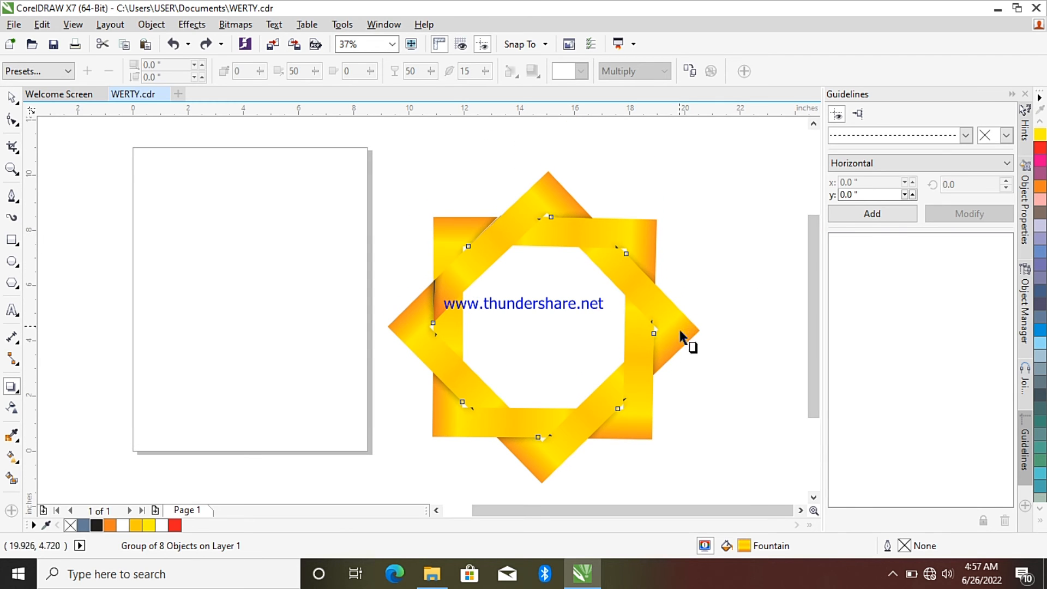
scroll(668, 338, "down", 4)
scroll(657, 337, "up", 3)
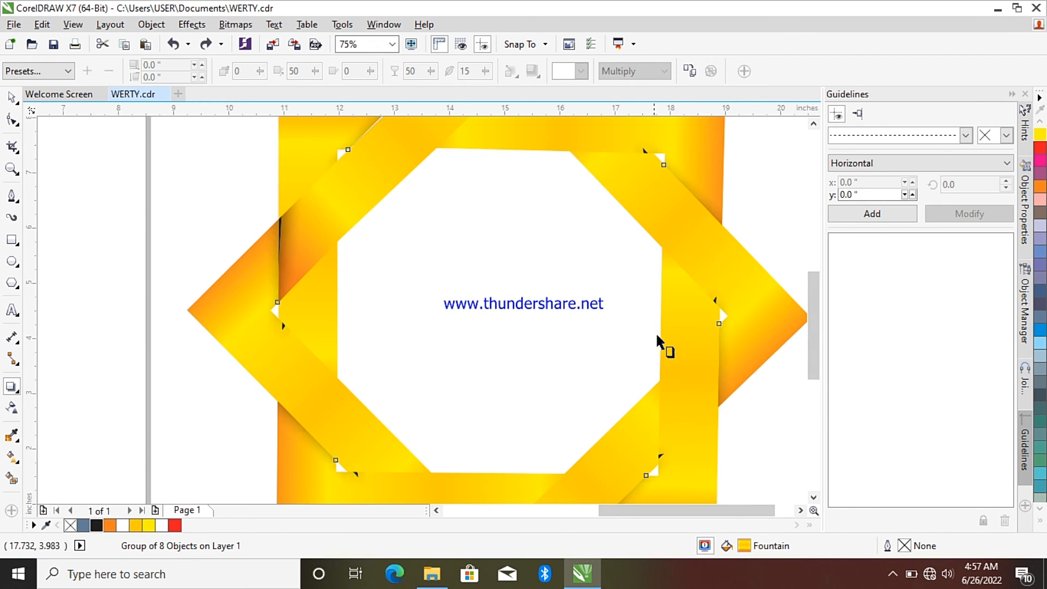
scroll(655, 330, "down", 1)
key("space")
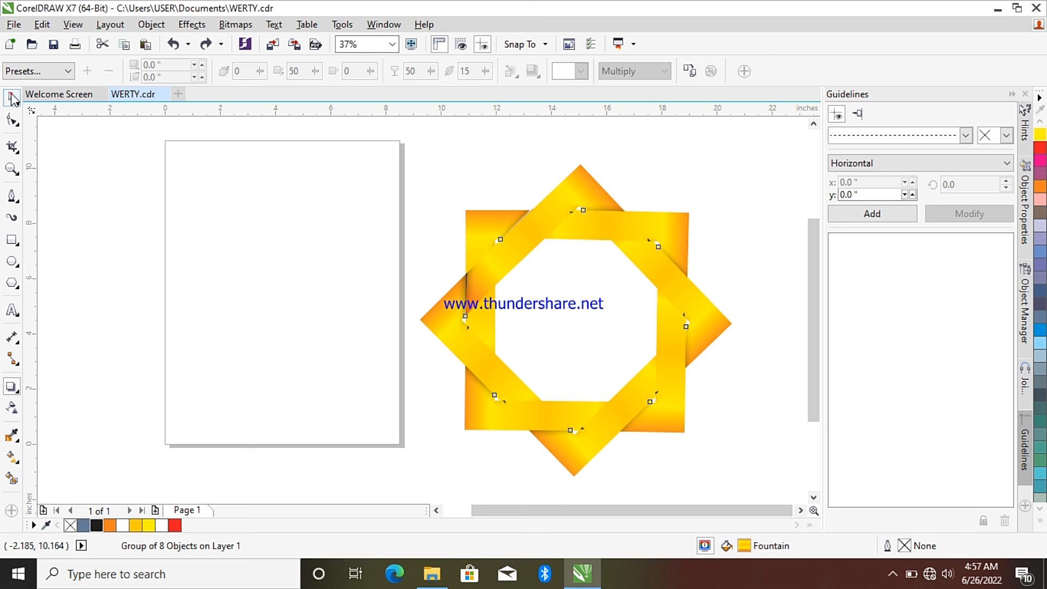
right_click(602, 303)
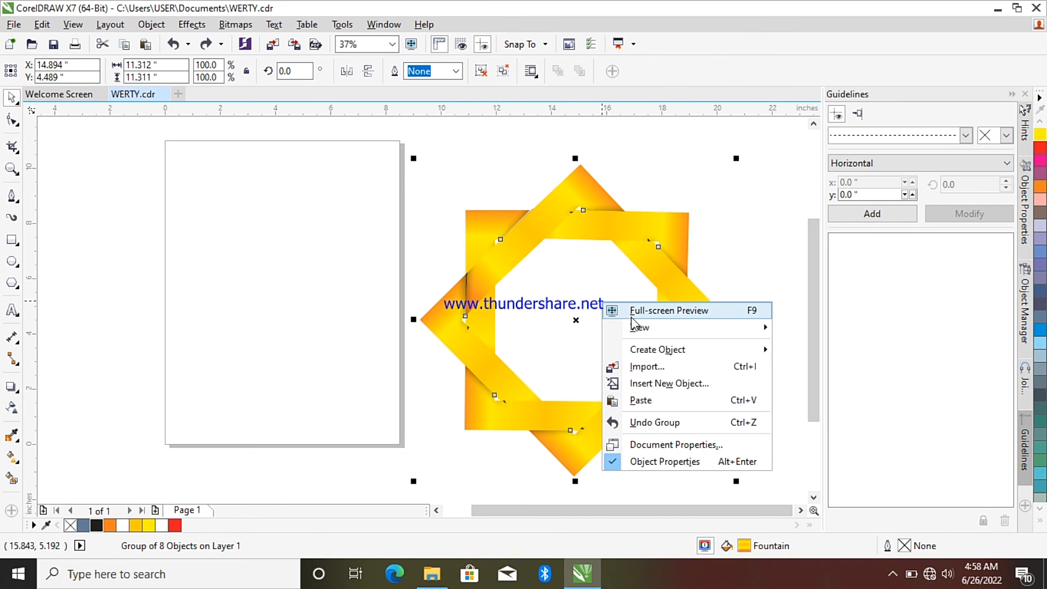
left_click(629, 233)
right_click(629, 233)
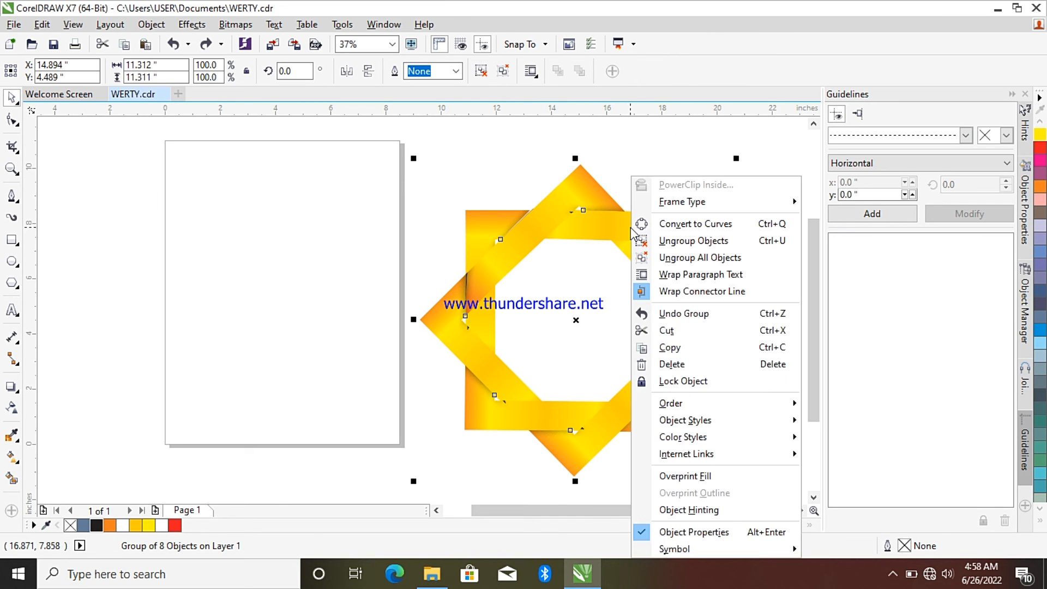
left_click(665, 260)
left_click(375, 229)
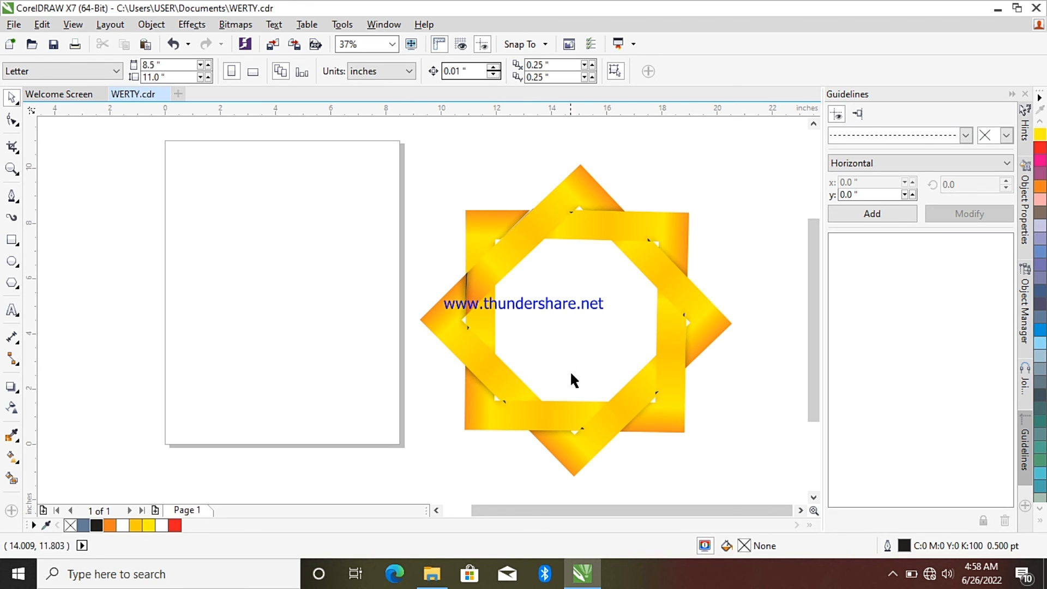
Add the artistic text "THANKS FOR WATCHING......" in Arial 24 pt on the lower right part of the page
left_click(12, 311)
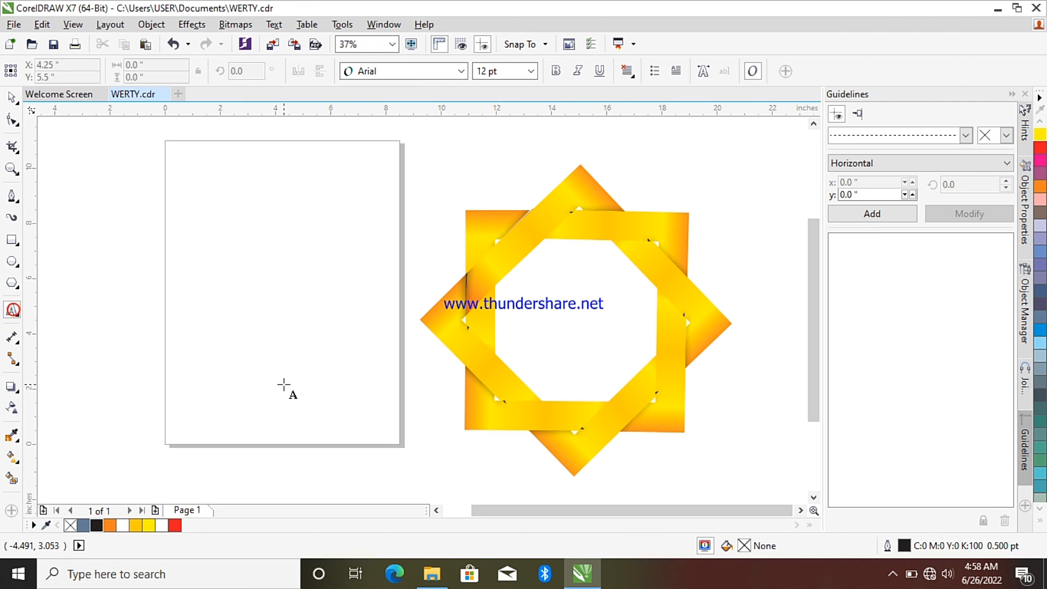
left_click(631, 383)
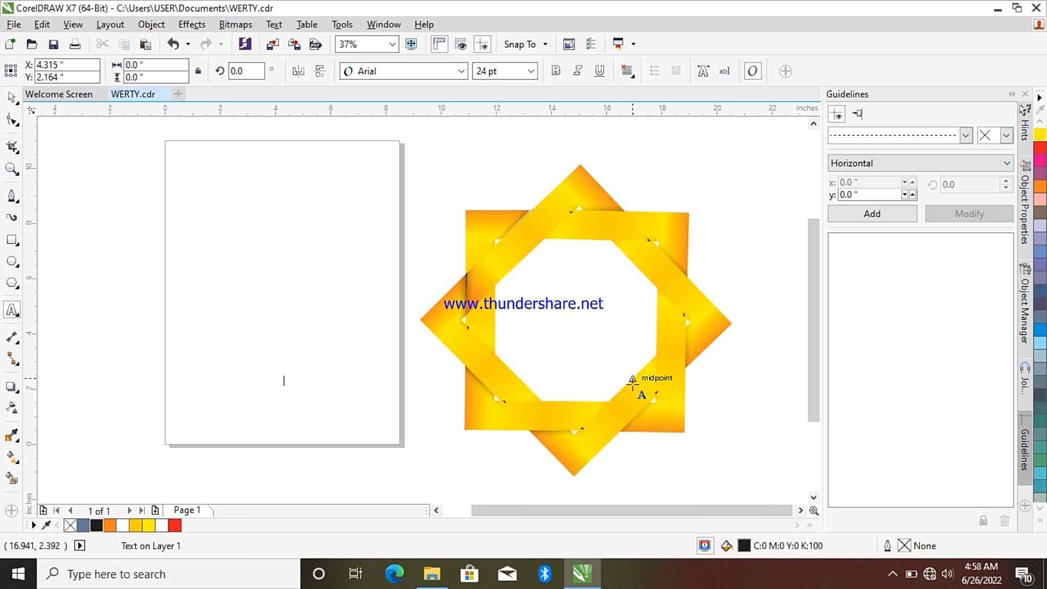
type("THANKS FOR WATCHING.....")
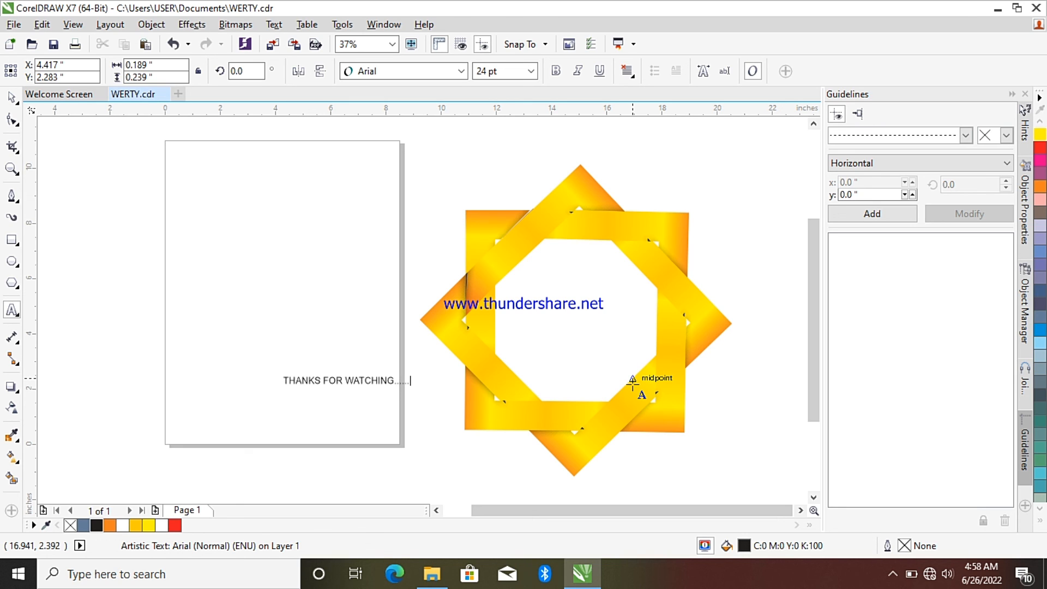
Draw an empty paragraph text frame about 16.3 by 4.6 inches above the page, centred near X -3.629, Y 13.372, and leave text editing
left_click(462, 74)
left_click(289, 139)
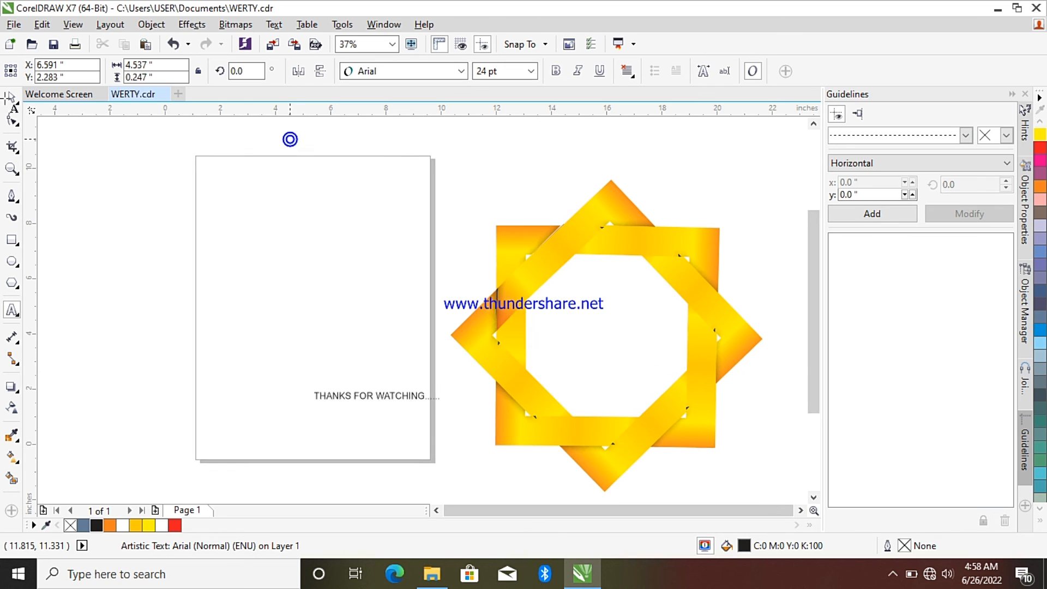
left_click_drag(289, 140, 13, 100)
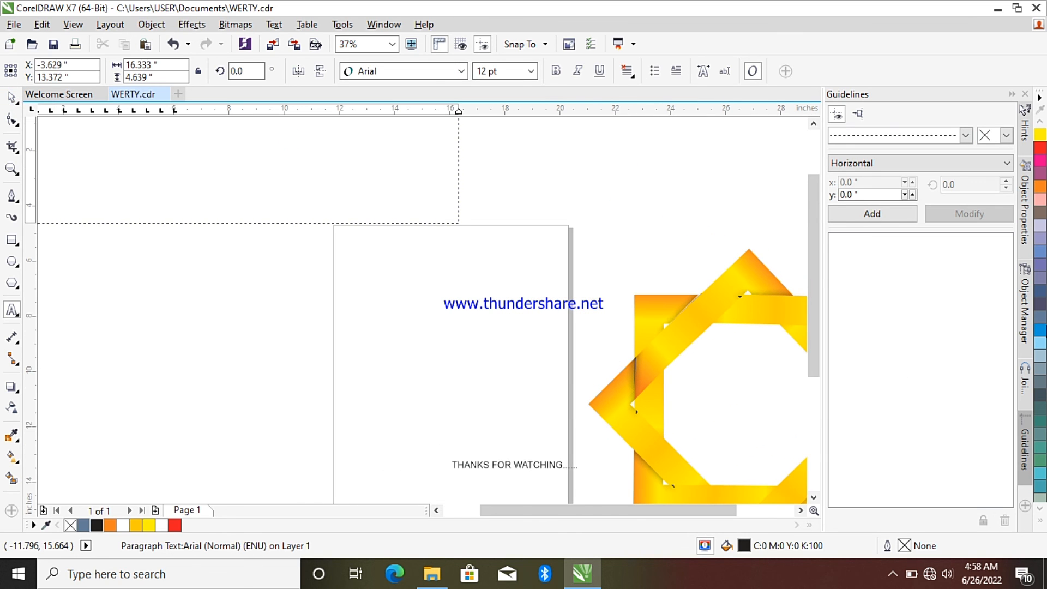
left_click_drag(711, 512, 772, 517)
left_click_drag(809, 312, 778, 373)
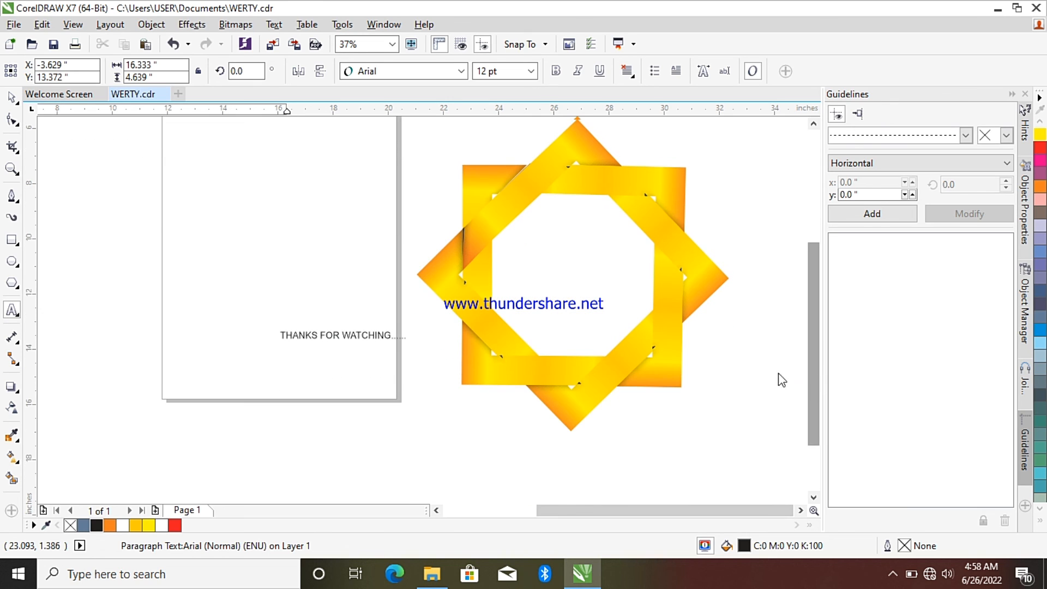
left_click(12, 98)
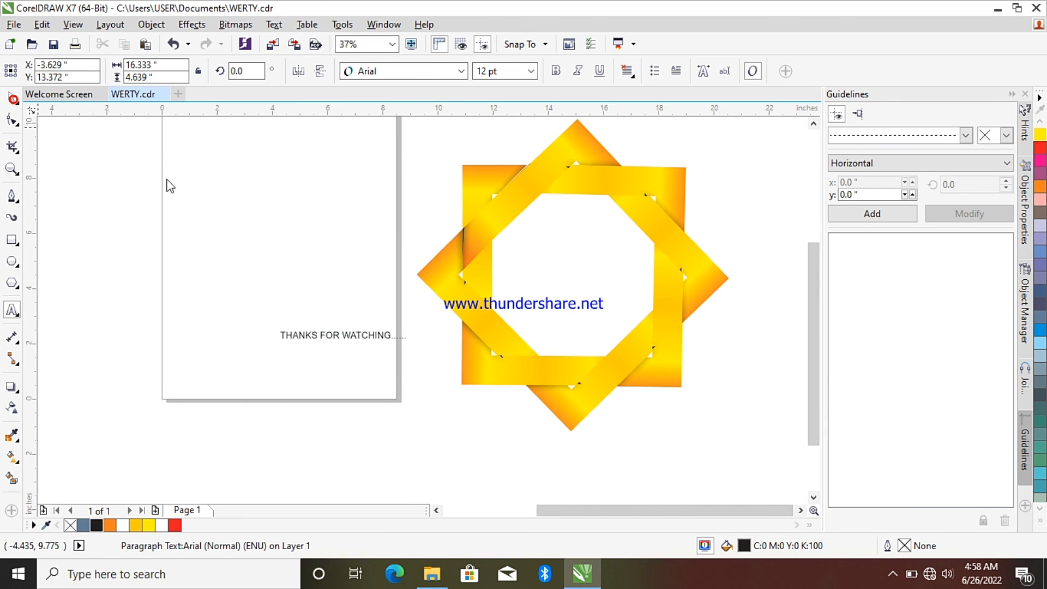
Select the thank-you text on the lower part of the page and try to apply a bold Arial style
left_click(314, 327)
key("ctrl+F8")
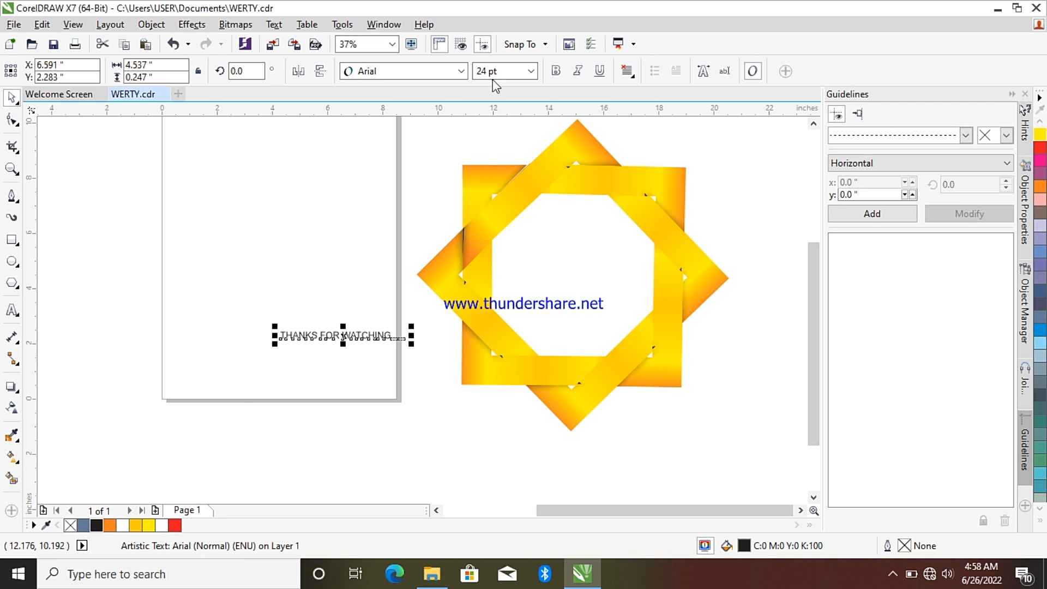
left_click(462, 72)
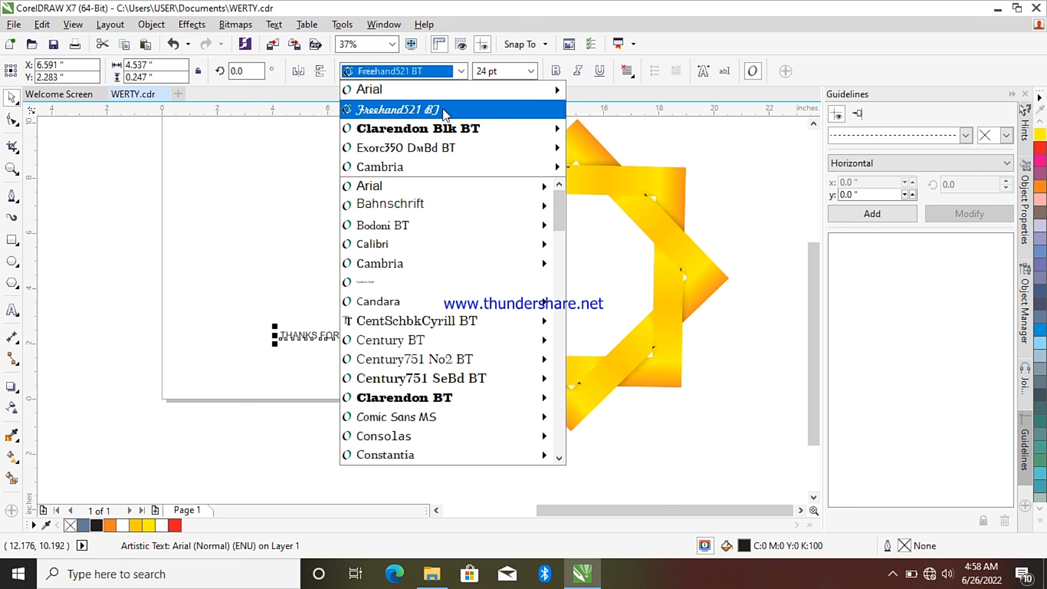
mouse_move(446, 129)
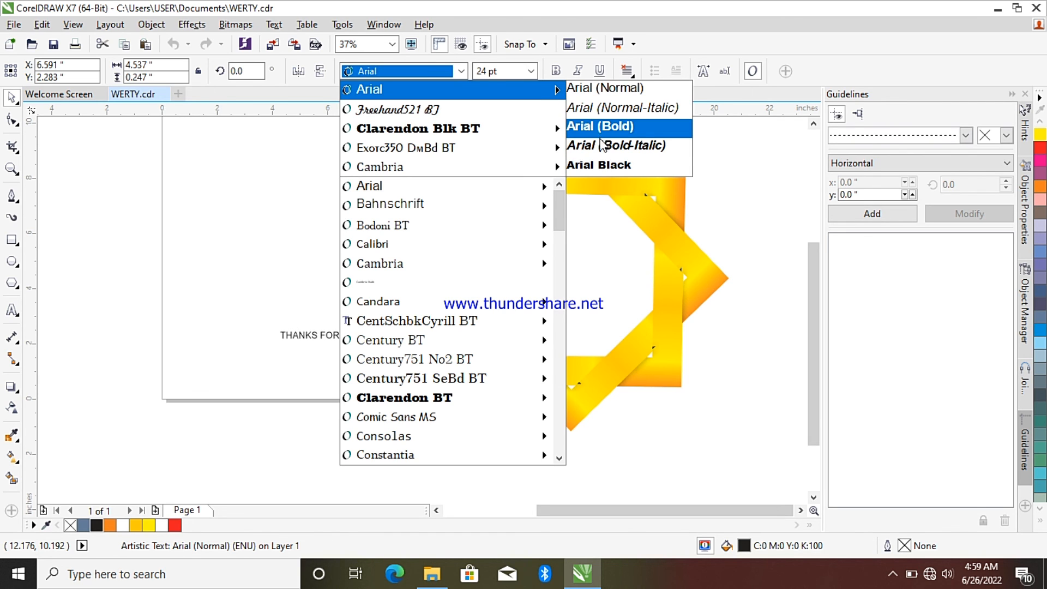
left_click(600, 141)
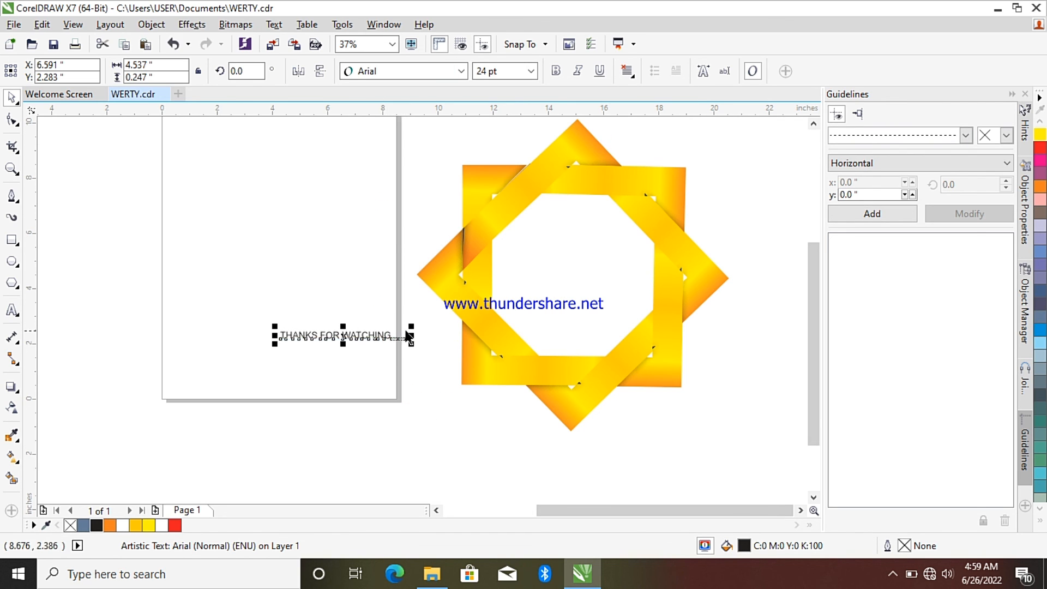
Enlarge the thank-you text proportionally to about 7.94 inches wide and place it near the page's lower edge, centred around X 6.204, Y 1.192
left_click_drag(413, 325, 508, 242)
left_click_drag(396, 333, 333, 368)
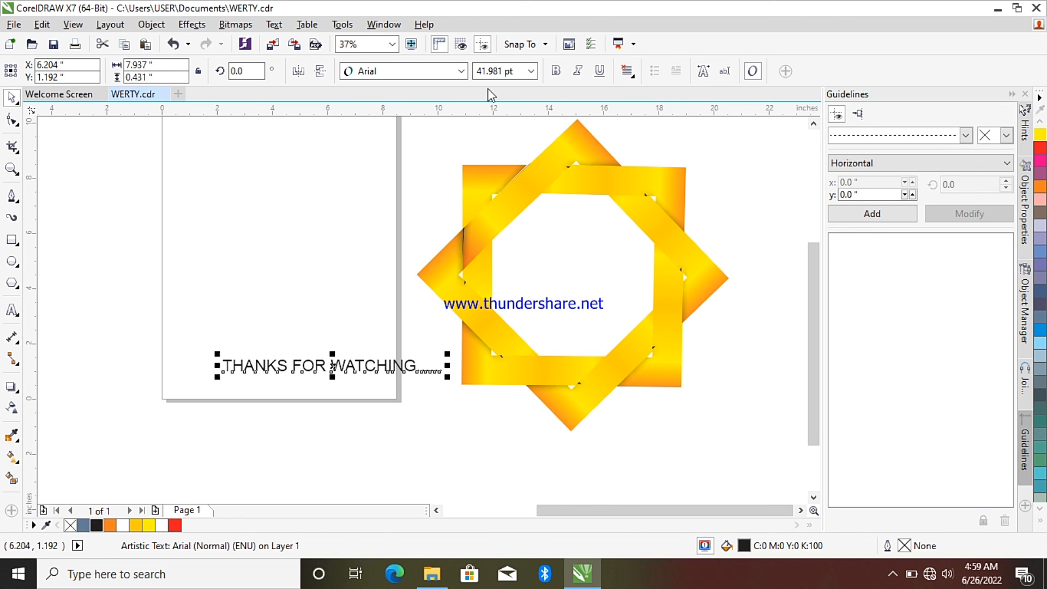
Try to change the enlarged thank-you text to Arial Bold-Italic
left_click(462, 72)
mouse_move(461, 97)
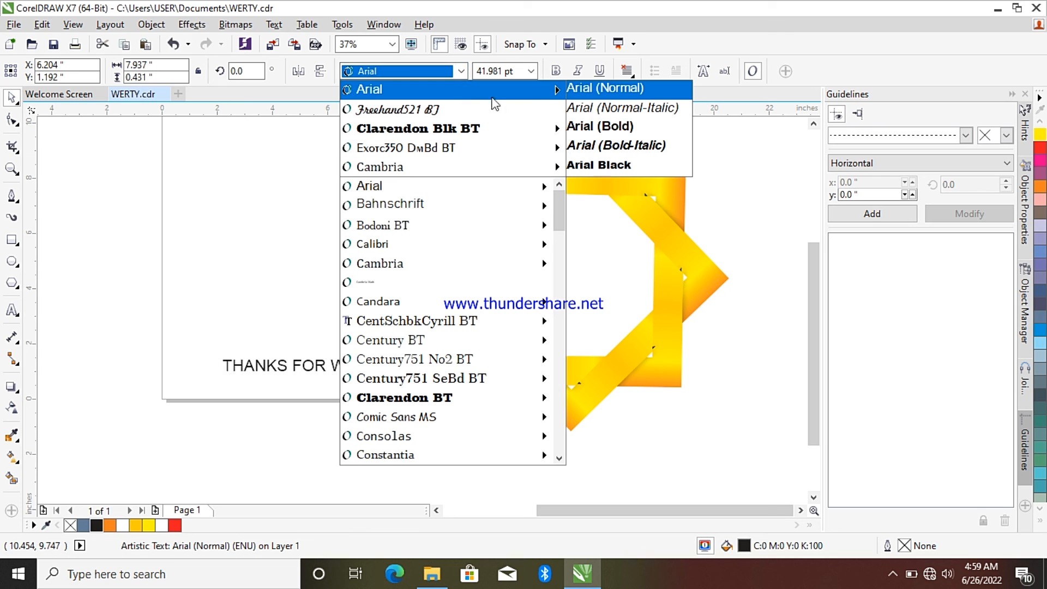
left_click(605, 145)
Move the thank-you text up to about X 4.954, Y 3.525 inches and fill it with red (M 100, Y 100)
left_click_drag(338, 369, 314, 310)
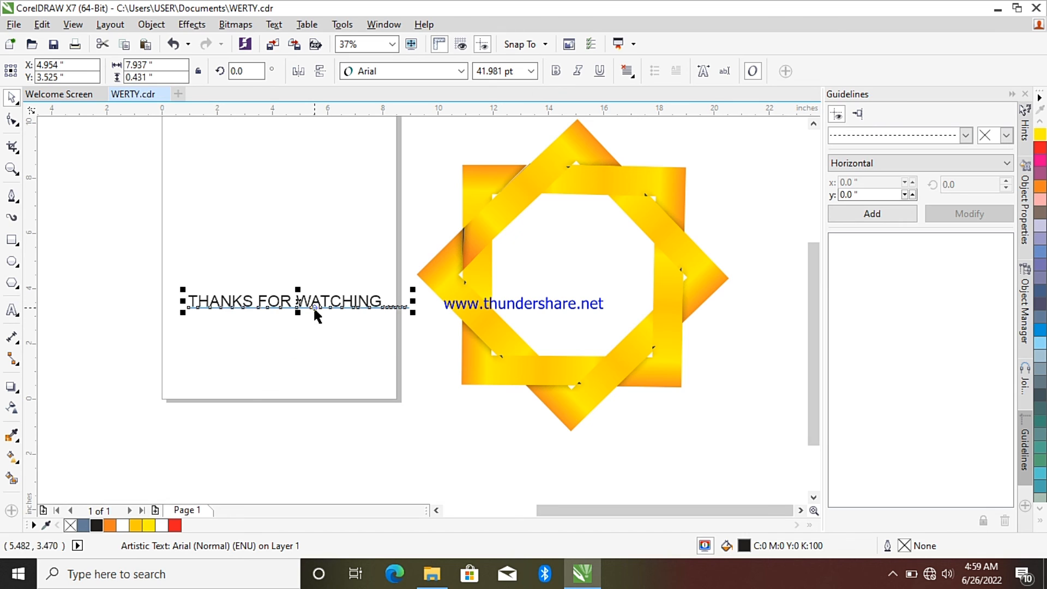
left_click(1039, 148)
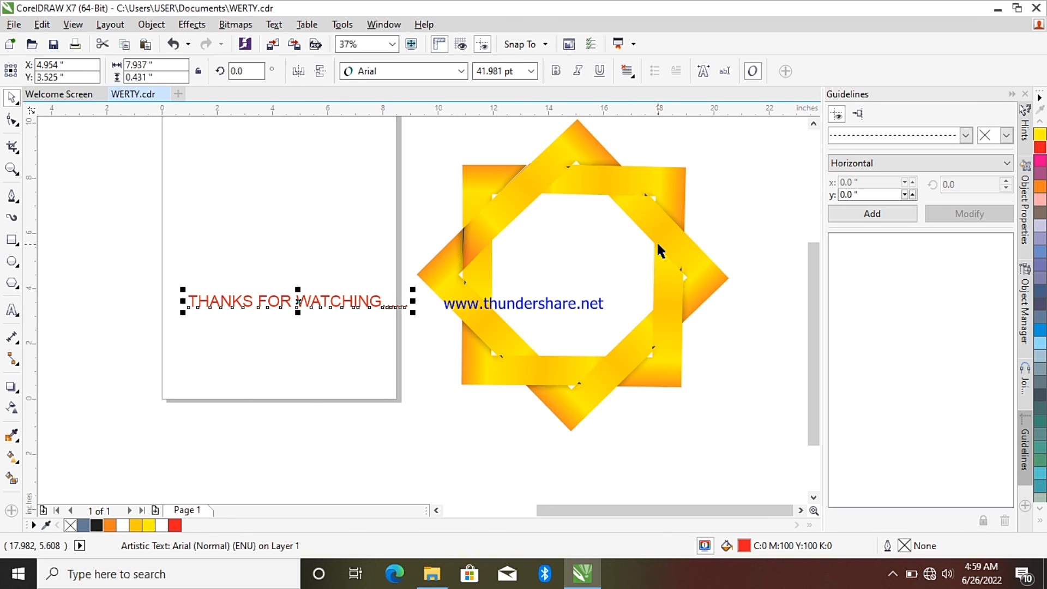
left_click(892, 572)
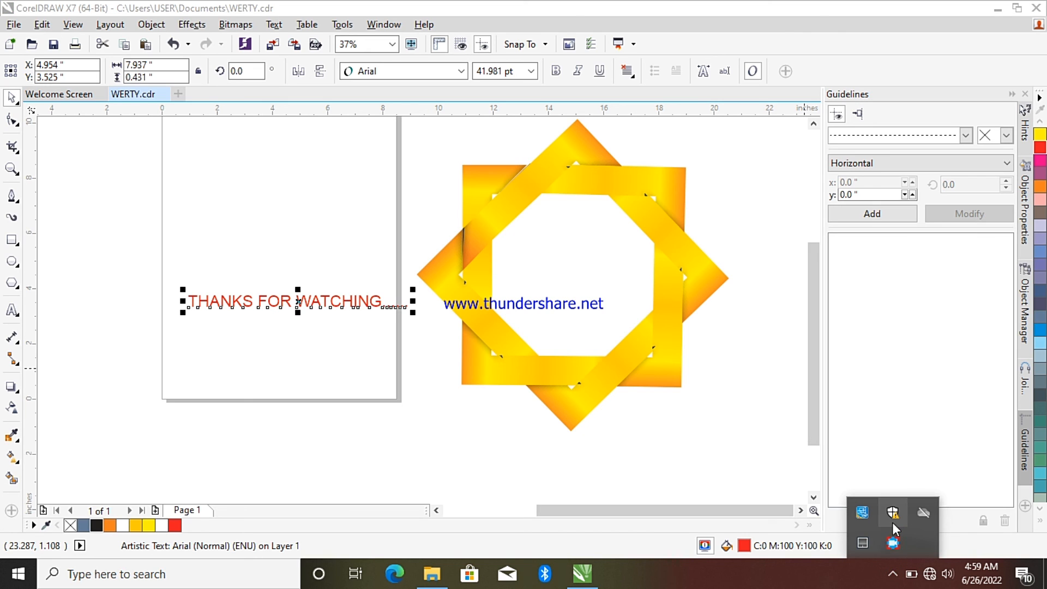
right_click(892, 542)
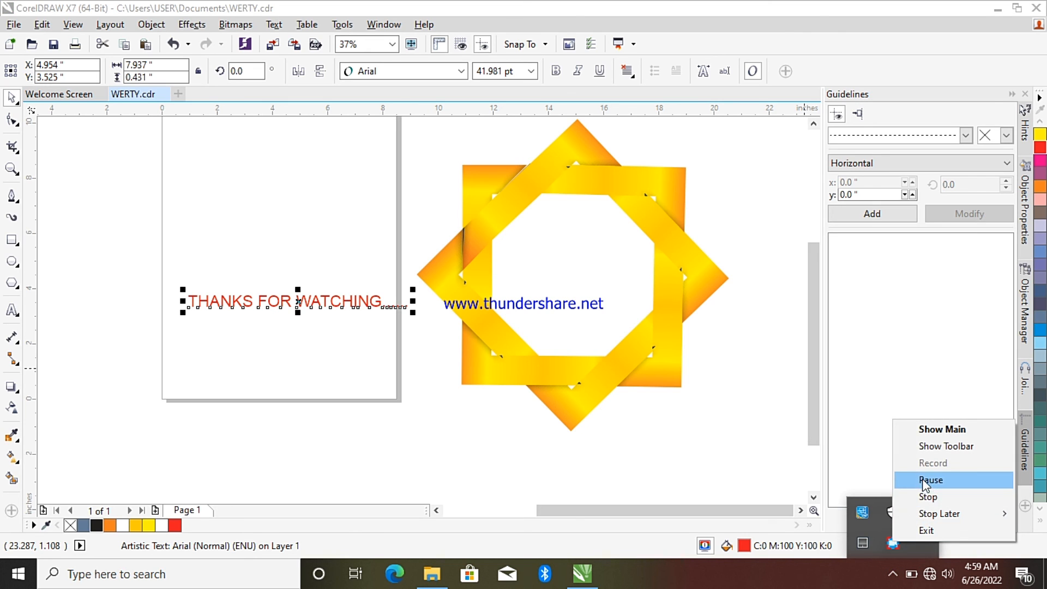